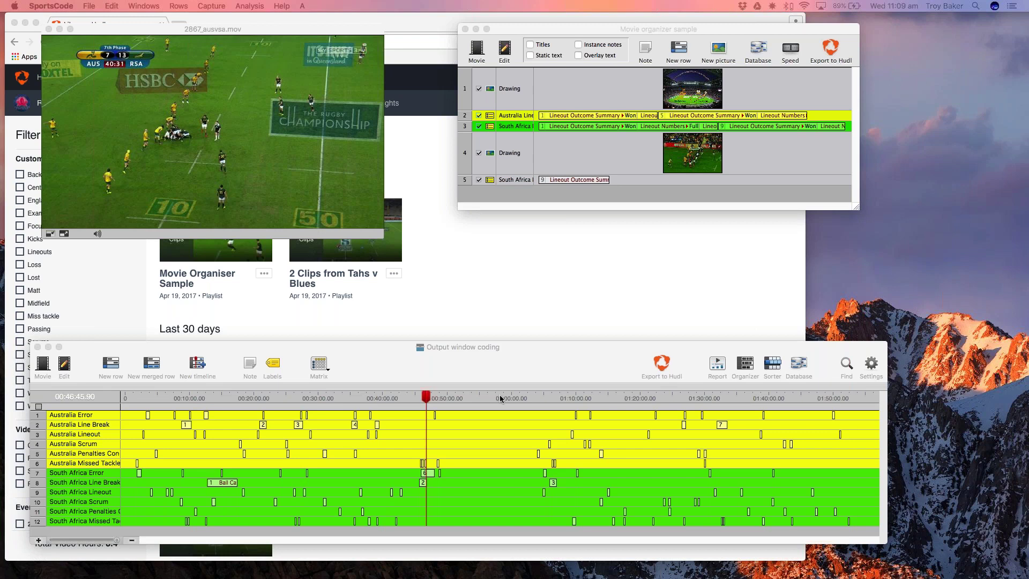
Step: Close the Movie organizer sample and minimise the browser window, keeping the Output window coding timeline and its movie open
drag(479, 376, 475, 364)
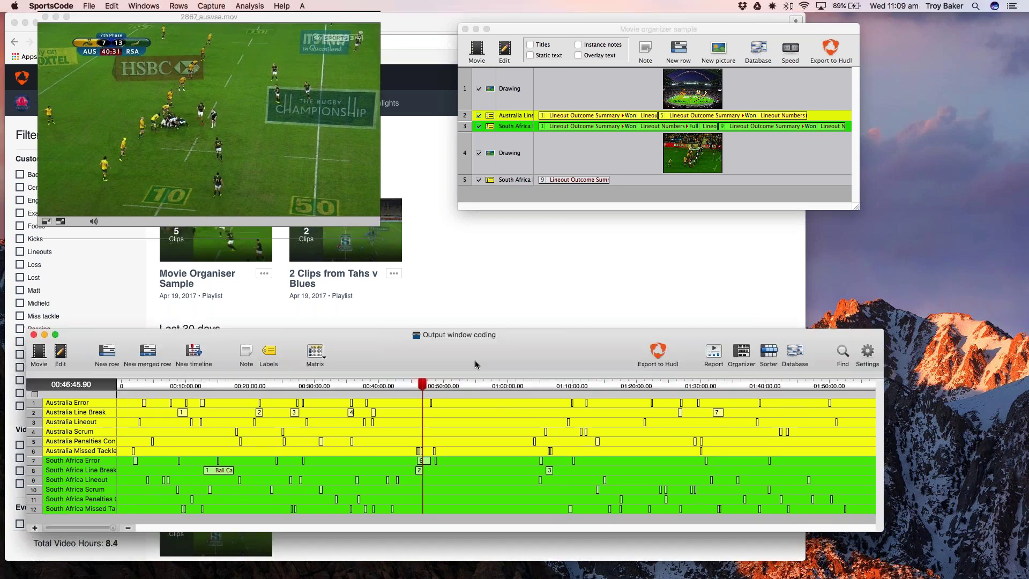
click(465, 29)
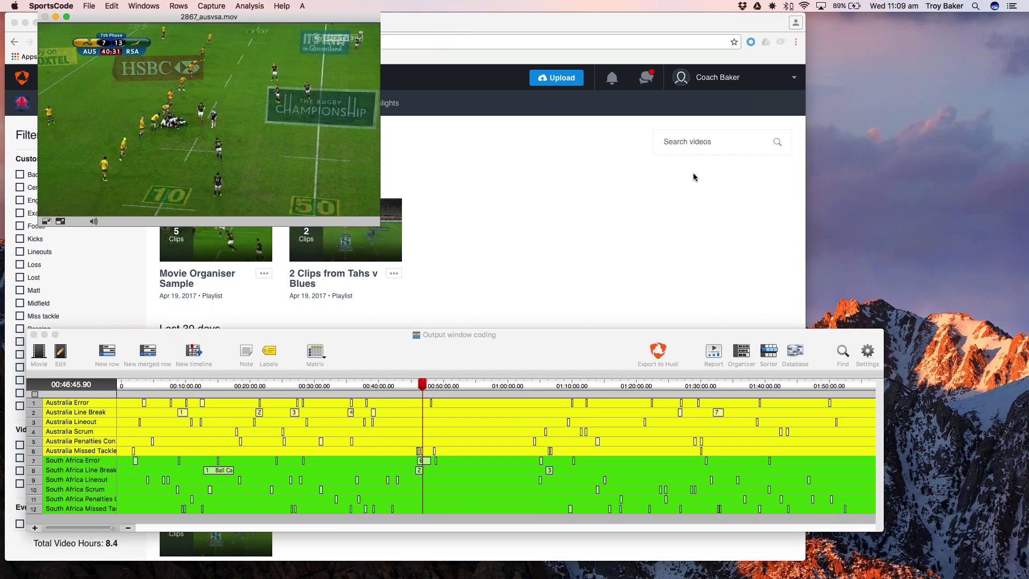
click(457, 25)
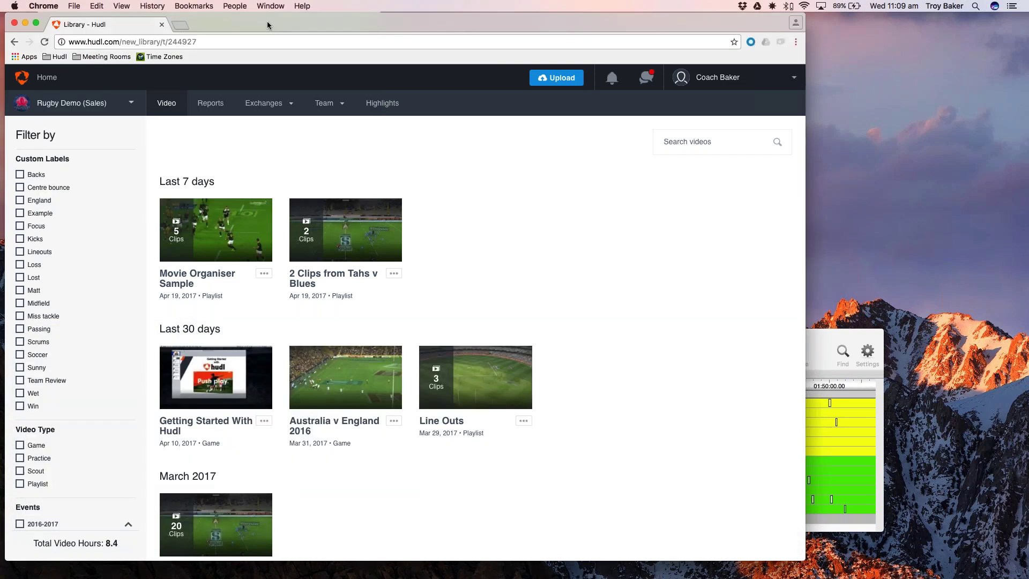
click(25, 23)
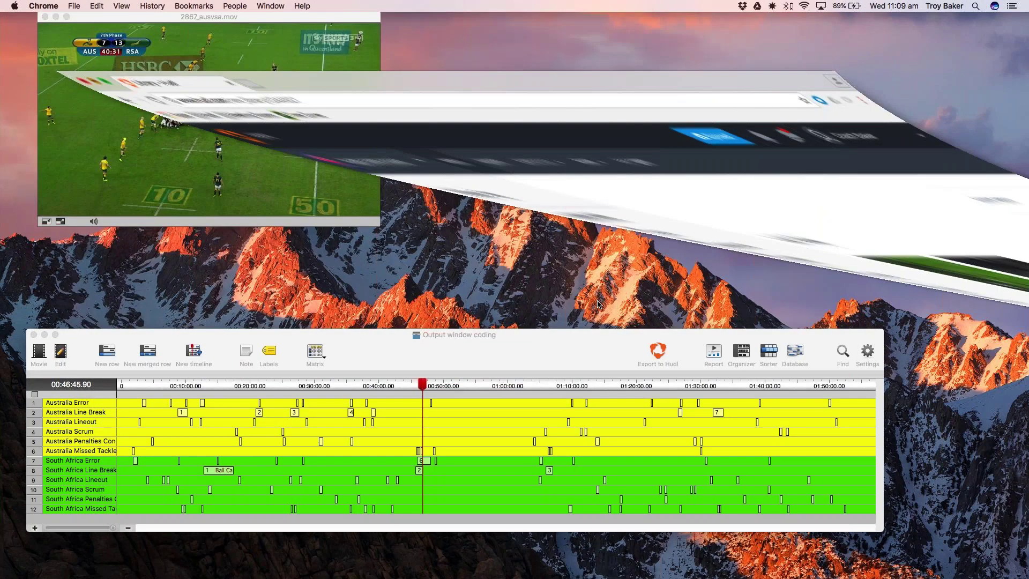
click(657, 351)
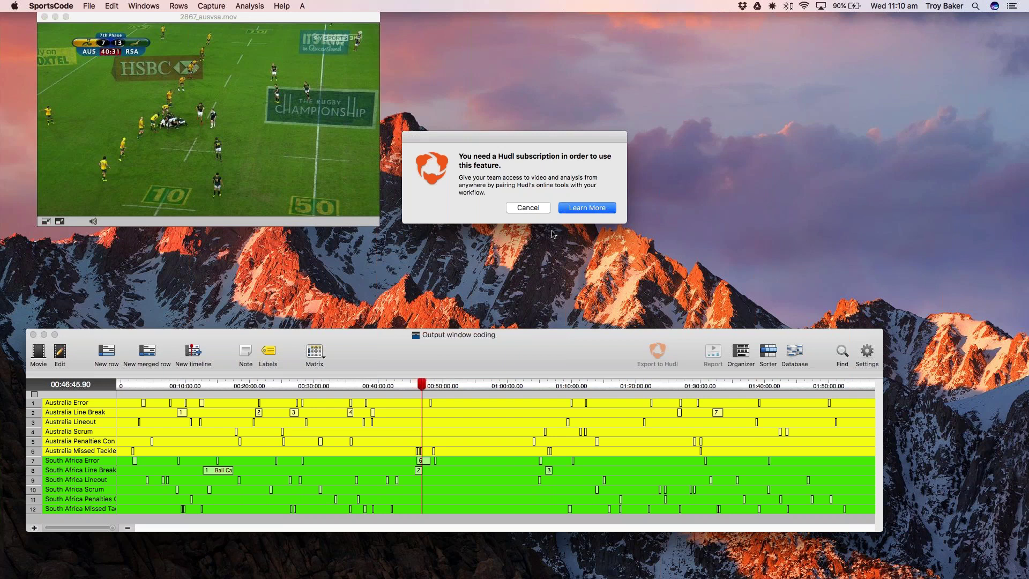
click(526, 208)
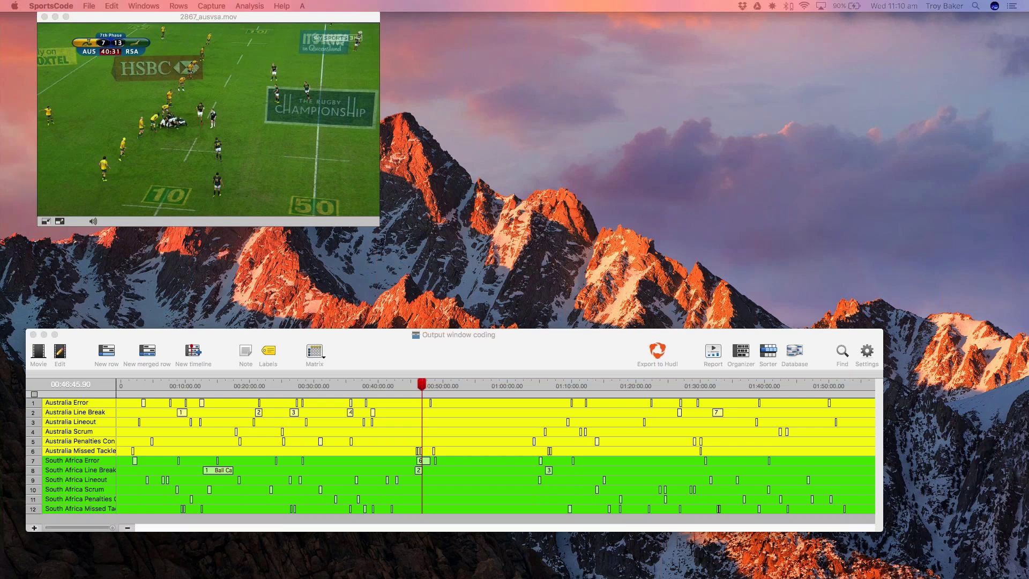
click(485, 356)
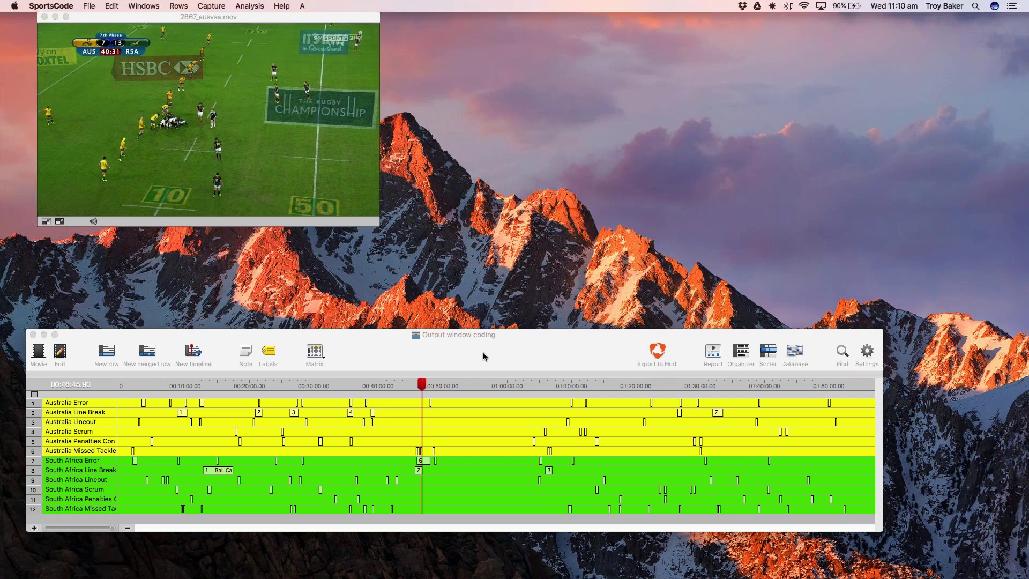
click(658, 352)
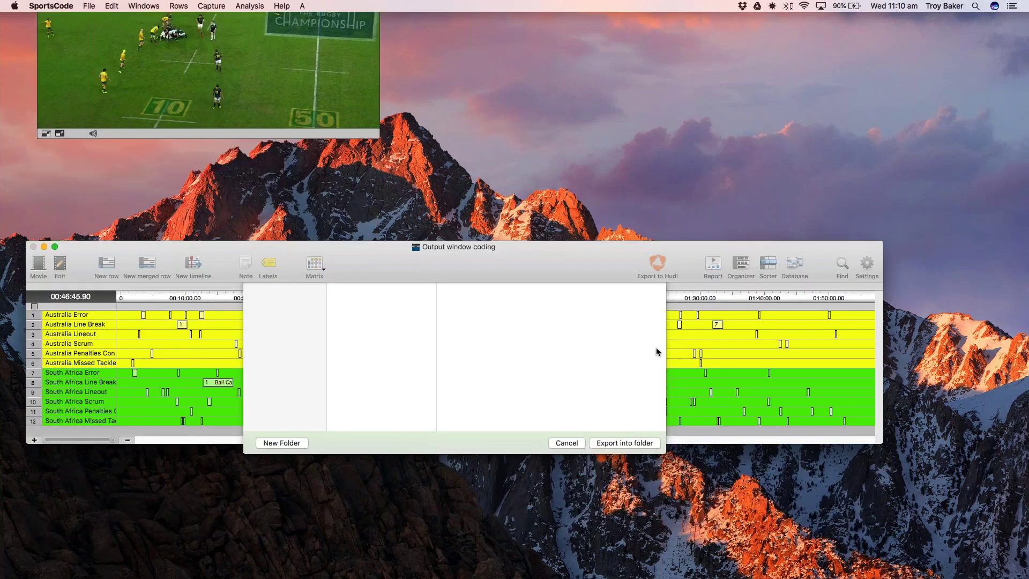
key(Return)
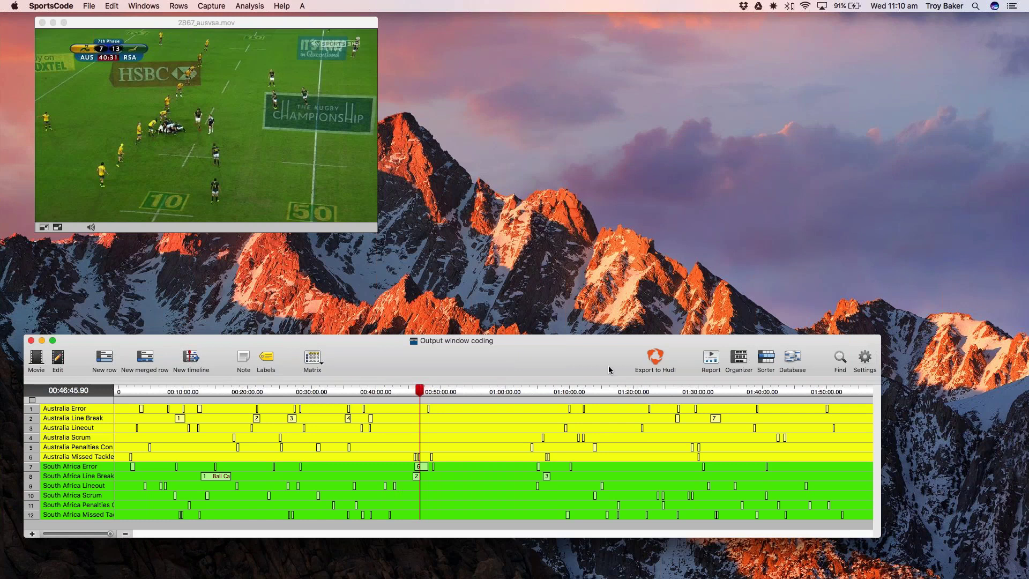
Step: Close the Output window coding timeline and open the recently used Sample database timeline
click(31, 341)
click(89, 6)
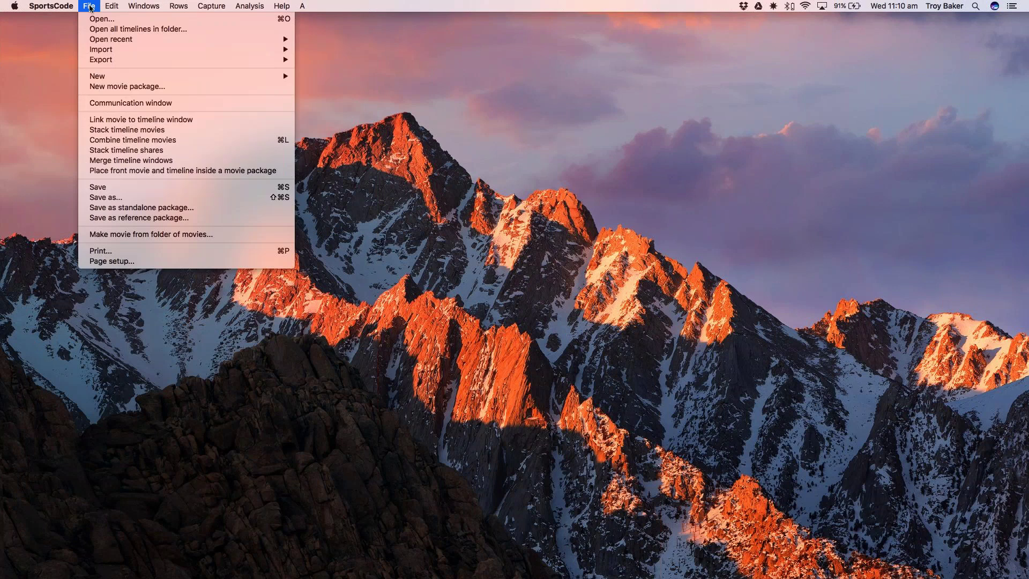
mouse_move(101, 39)
click(323, 62)
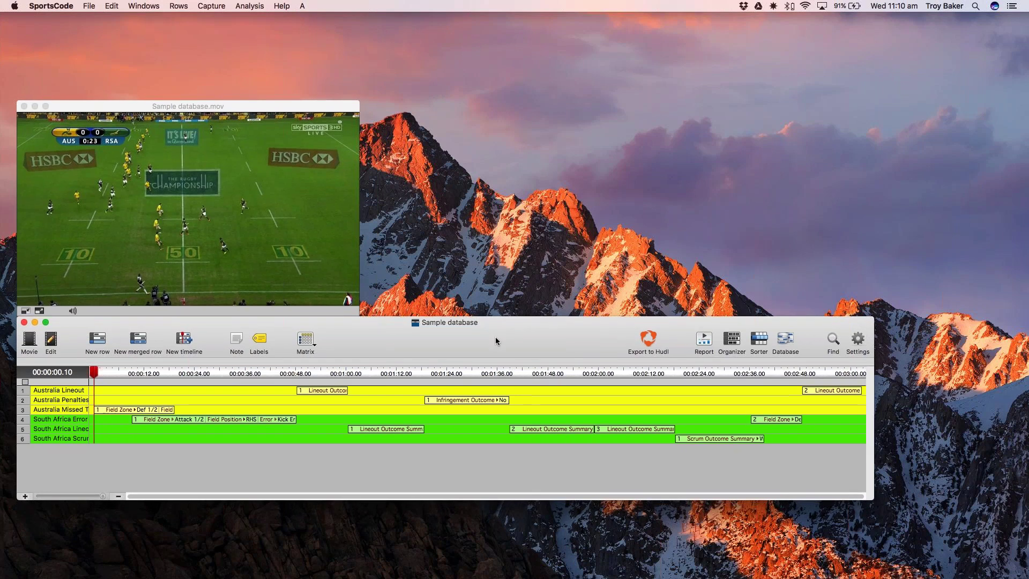
Step: Export the Sample database timeline to Hudl as HudlExport-Sample database on the Desktop, continuing to the Hudl upload page in Chrome
click(643, 341)
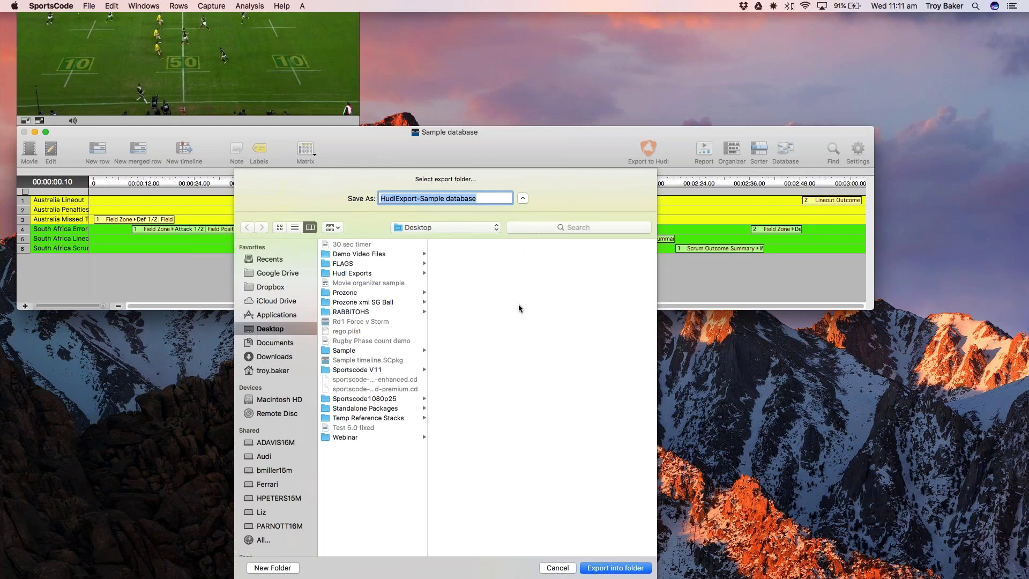
click(613, 569)
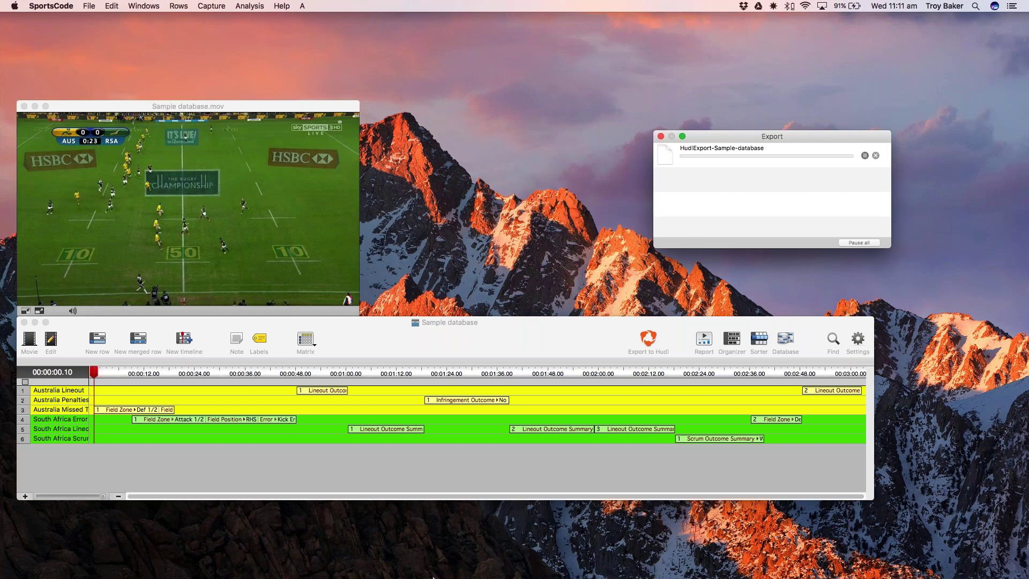
mouse_move(433, 577)
click(396, 324)
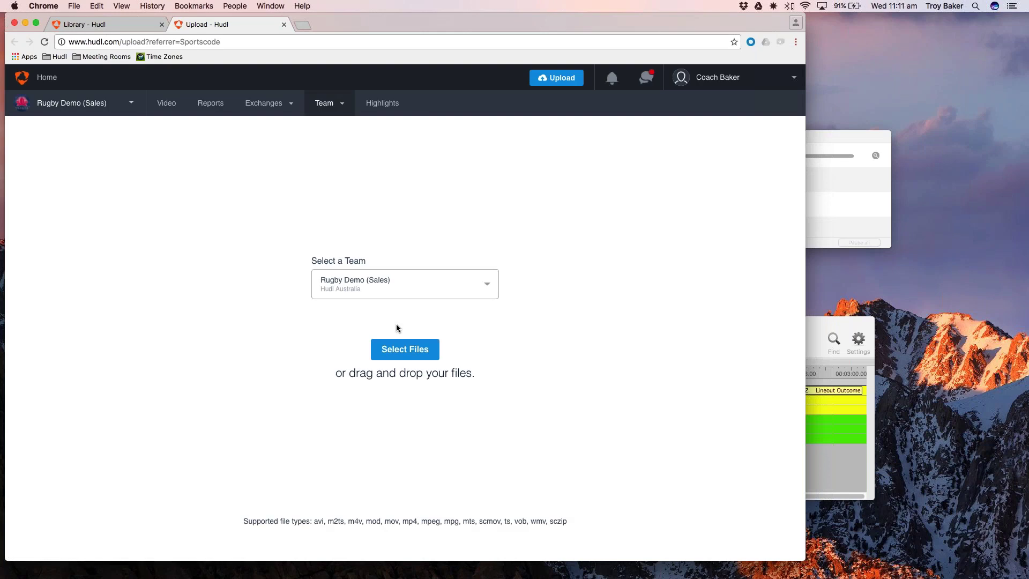
Step: Examine the list of teams that the Hudl upload can be assigned to
drag(398, 22, 426, 22)
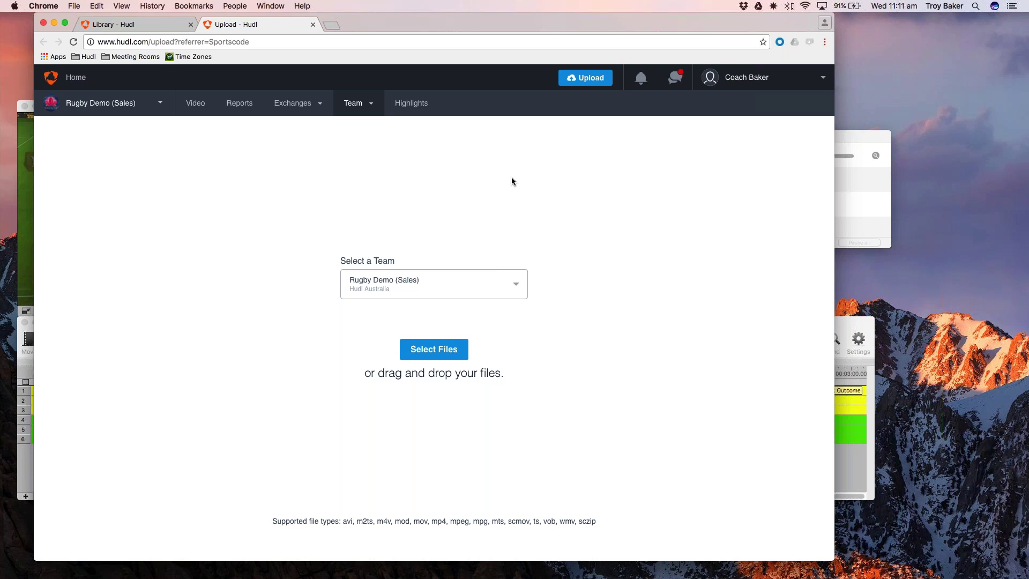
click(398, 285)
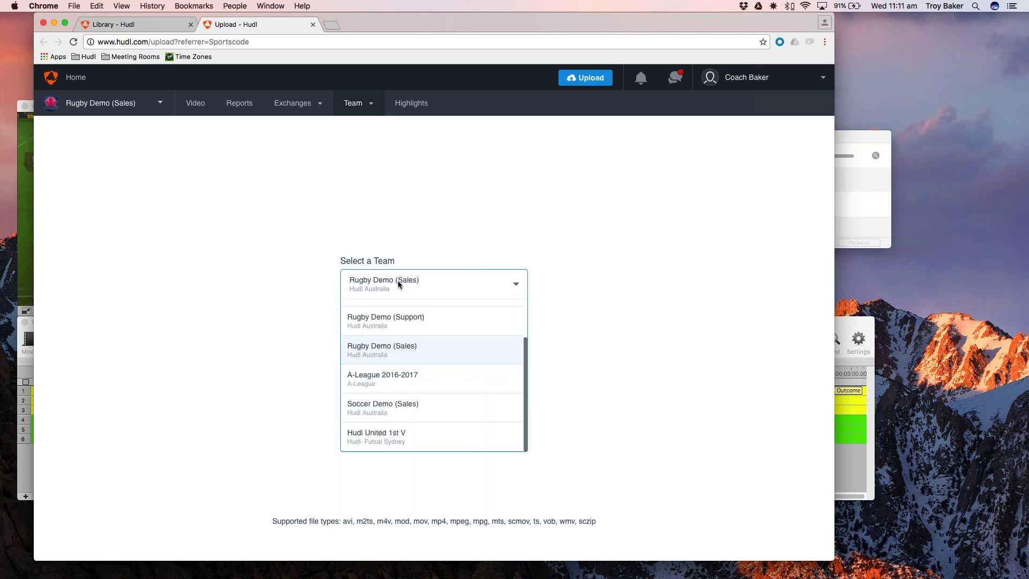
click(522, 259)
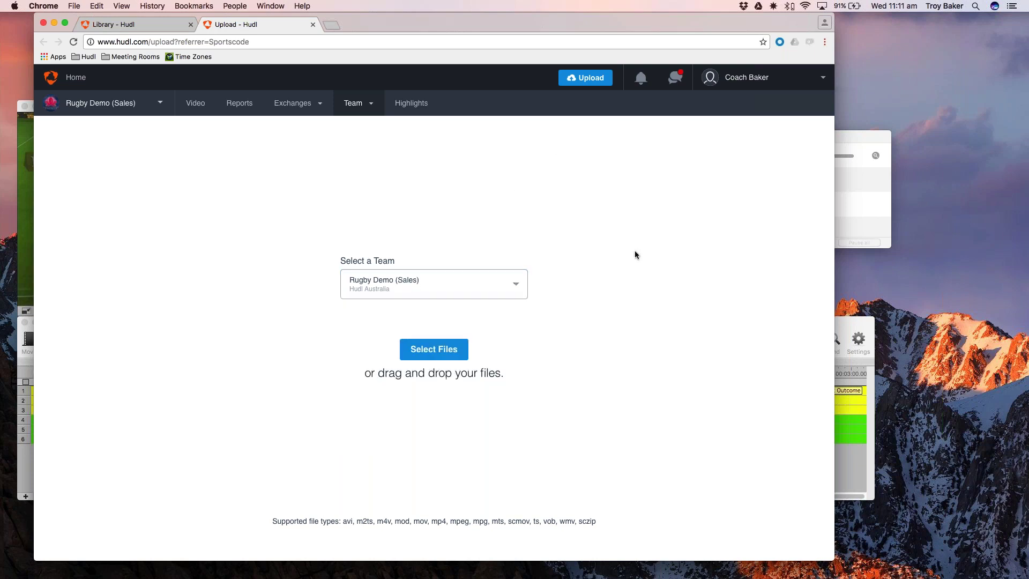
click(400, 285)
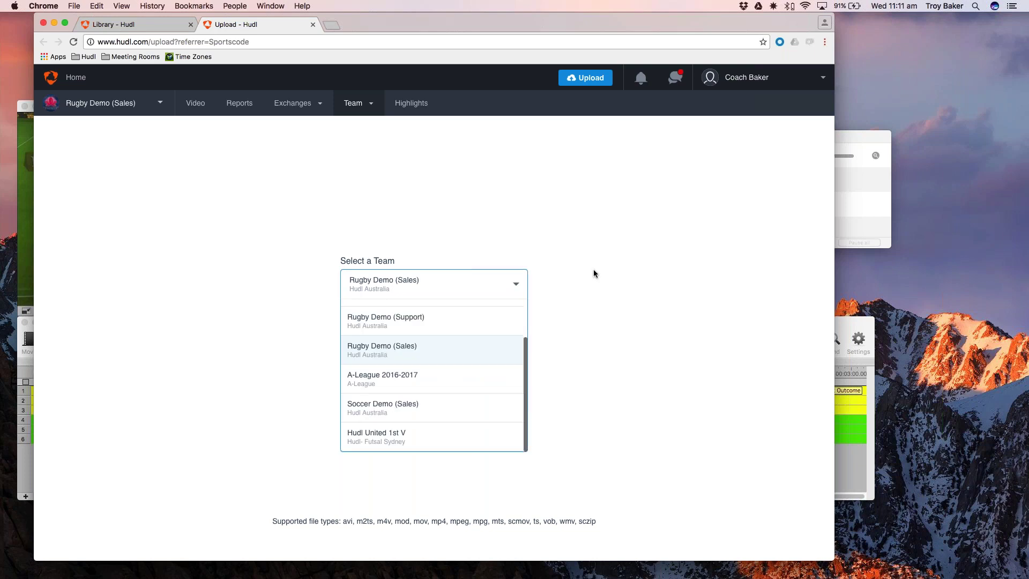
click(585, 267)
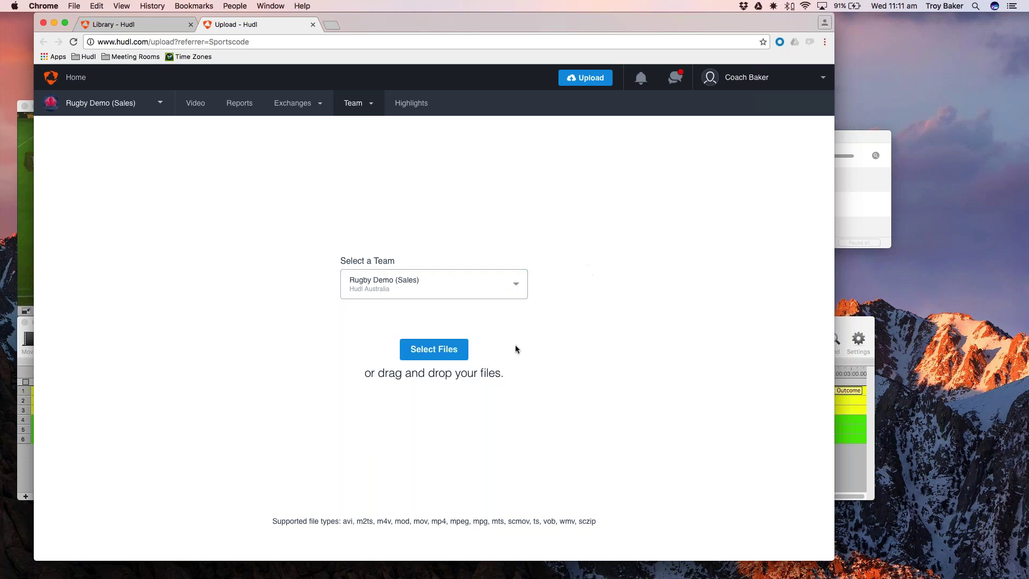
Step: Choose HudlExport-Sample database.sczip from the Desktop as the file to upload to Hudl
click(424, 350)
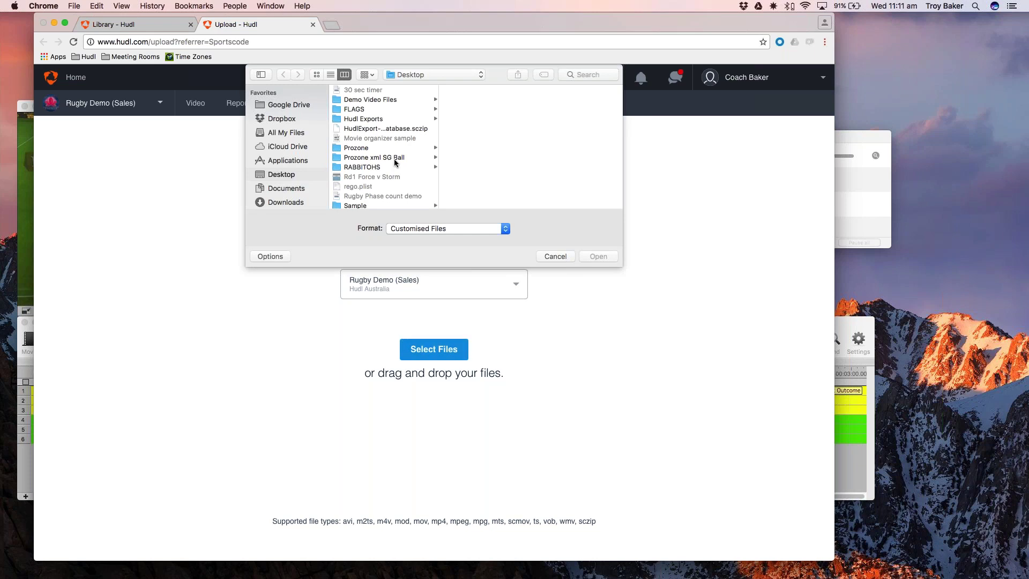
scroll(395, 160, down, 3)
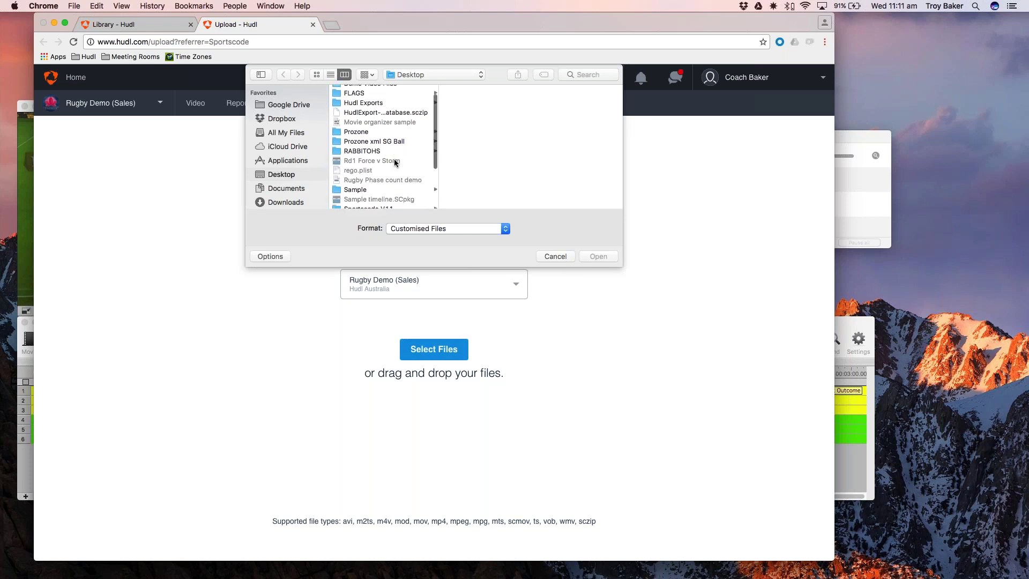
scroll(394, 159, up, 1)
click(358, 114)
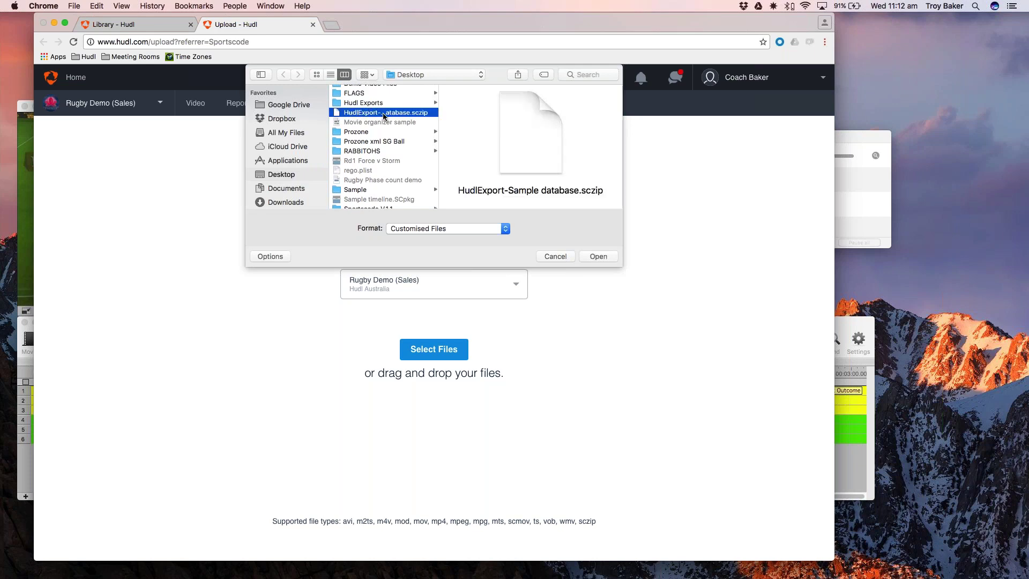
drag(439, 118, 460, 119)
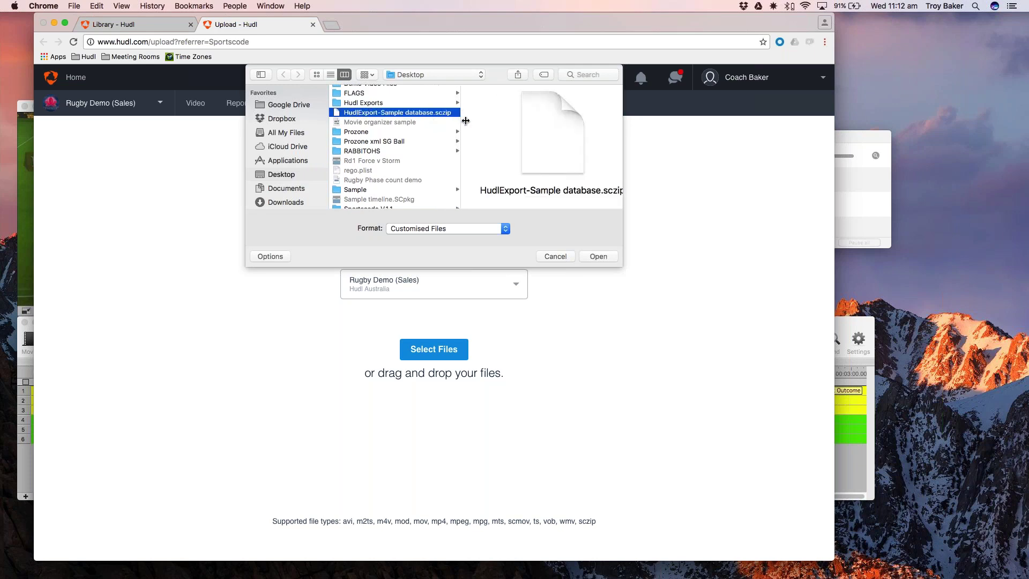
click(597, 256)
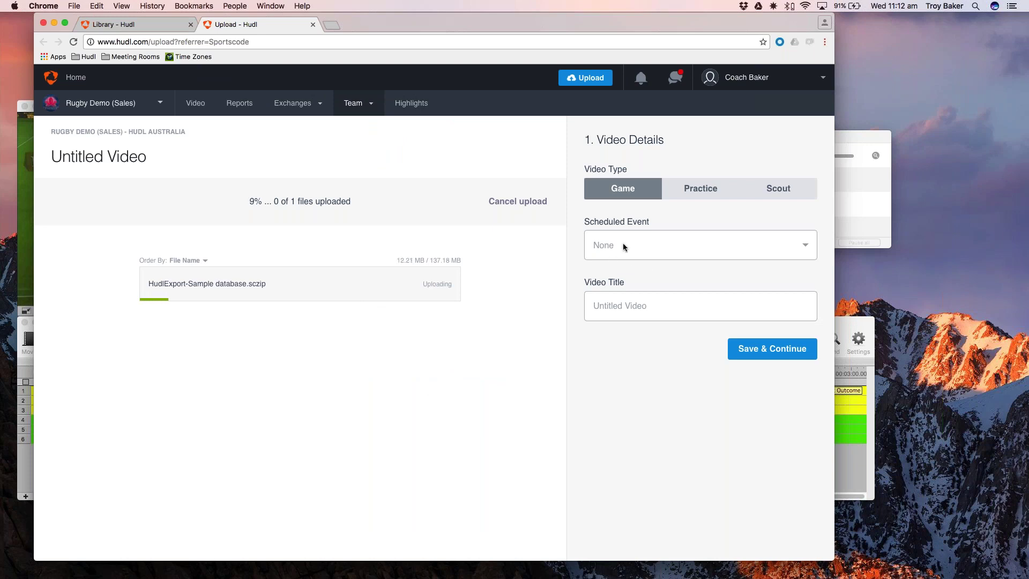
Step: Save the video details with the title Sample Upload and open the video status after the upload
click(620, 309)
text(Sample Upload)
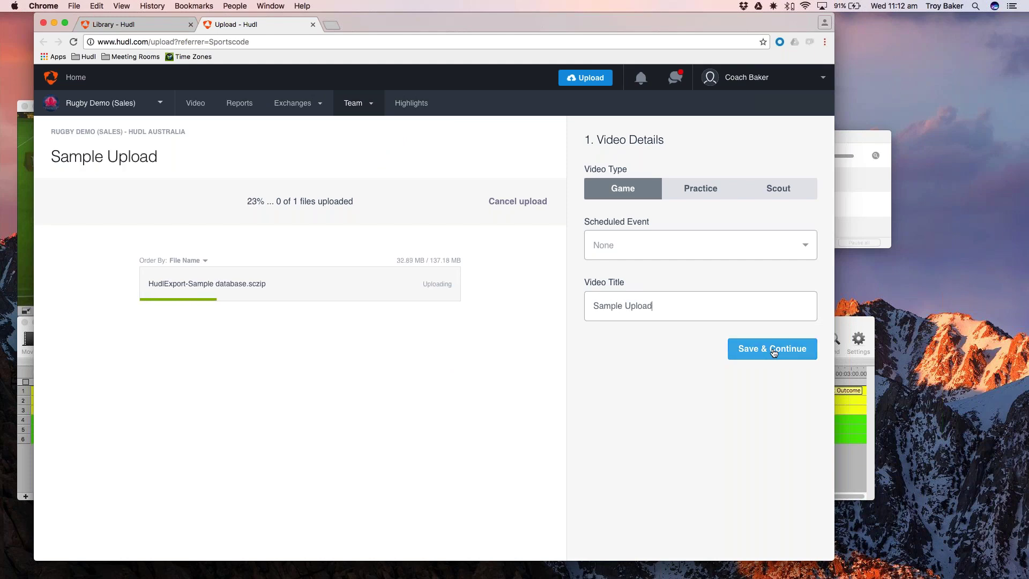
key(Return)
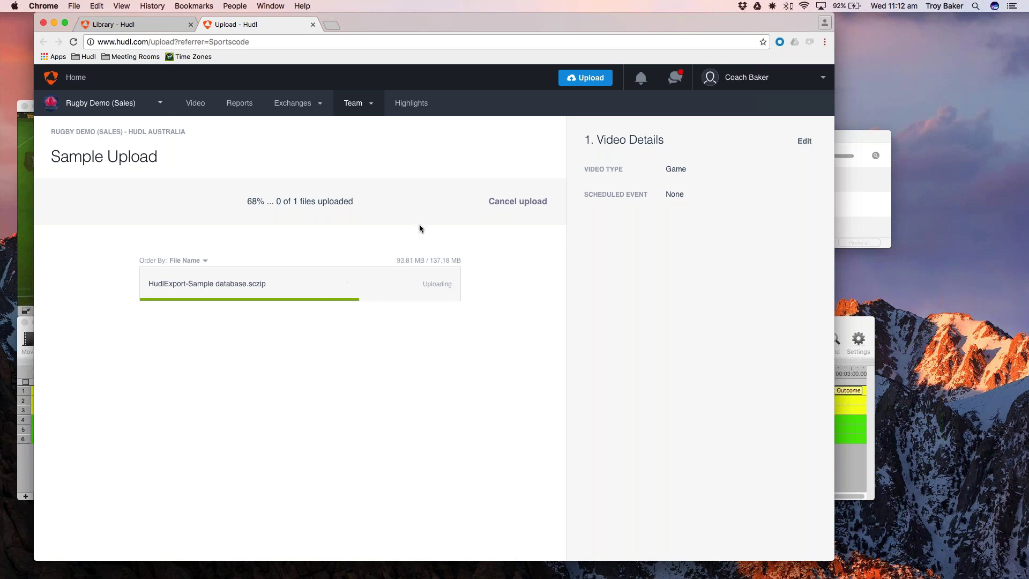
drag(418, 21, 432, 19)
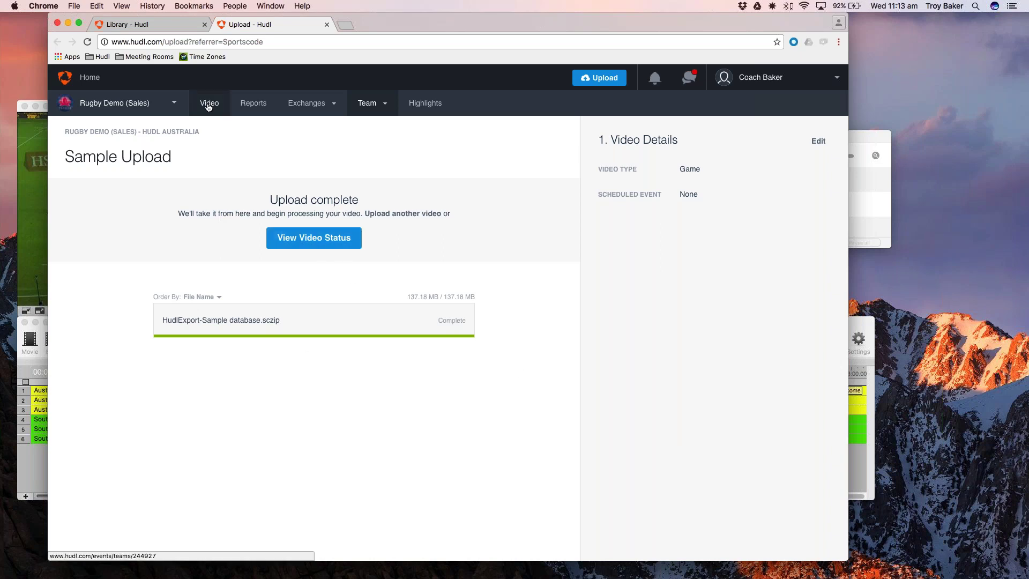
click(309, 241)
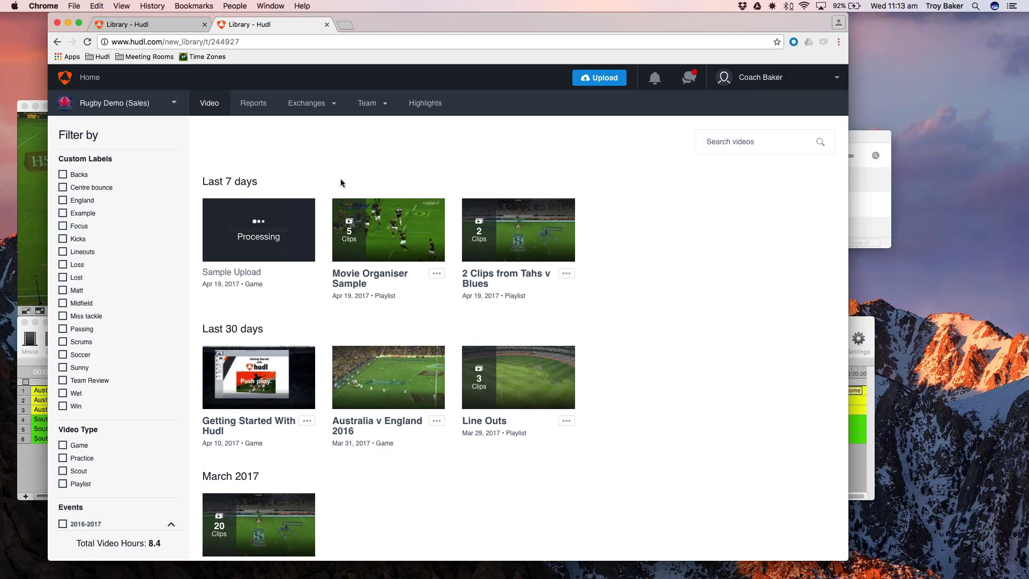
key(super+Tab)
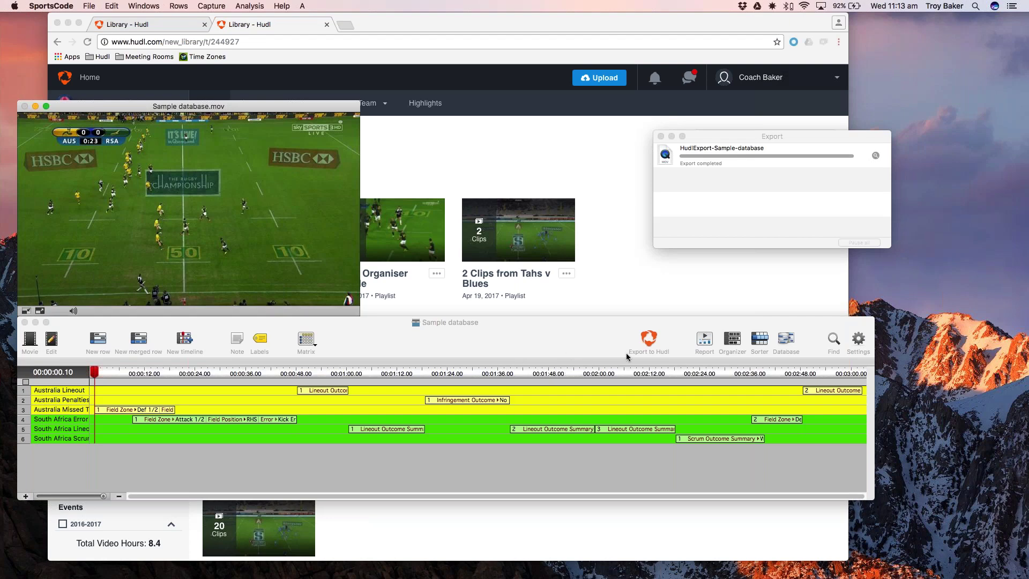
click(648, 341)
click(539, 342)
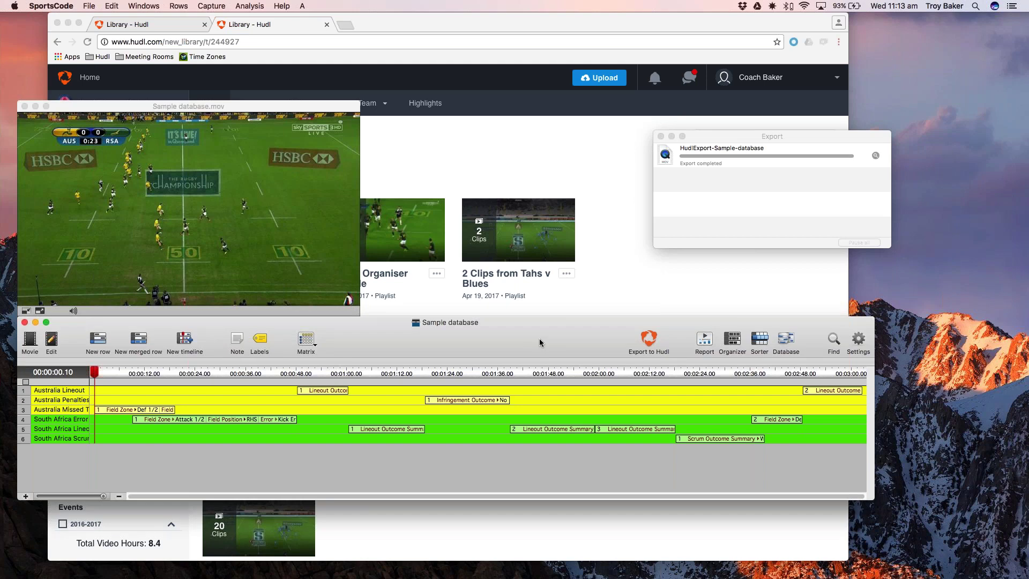
drag(539, 342, 542, 349)
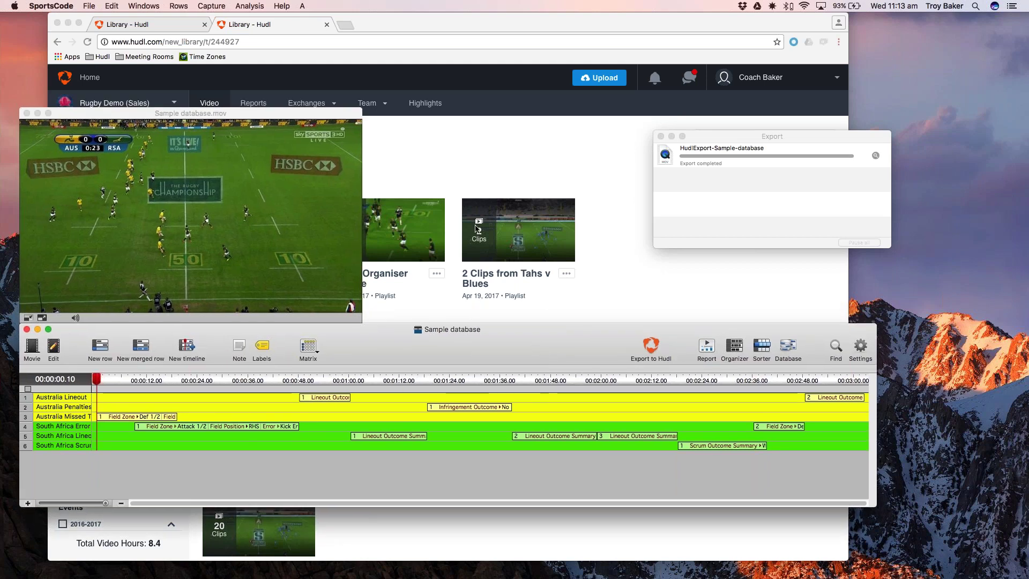
Step: Switch back to Chrome and play the Sample Upload video from the Hudl library
click(438, 22)
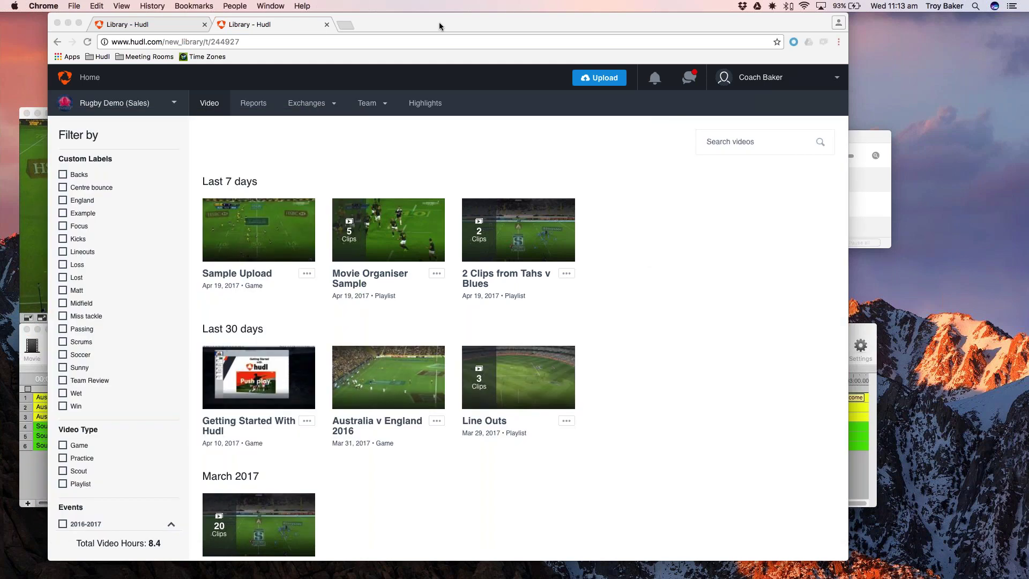
drag(396, 24, 413, 21)
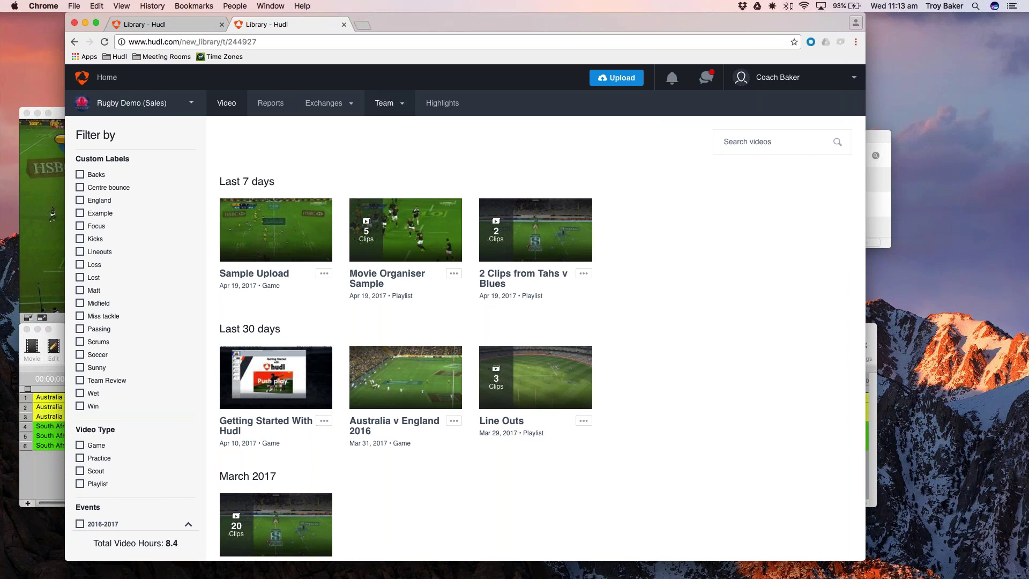
mouse_move(273, 233)
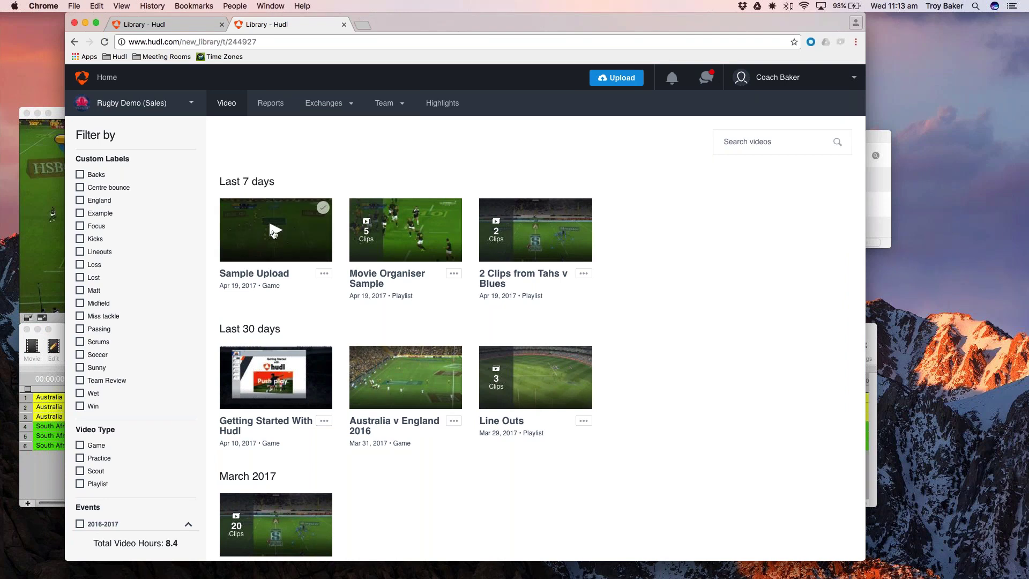
click(274, 233)
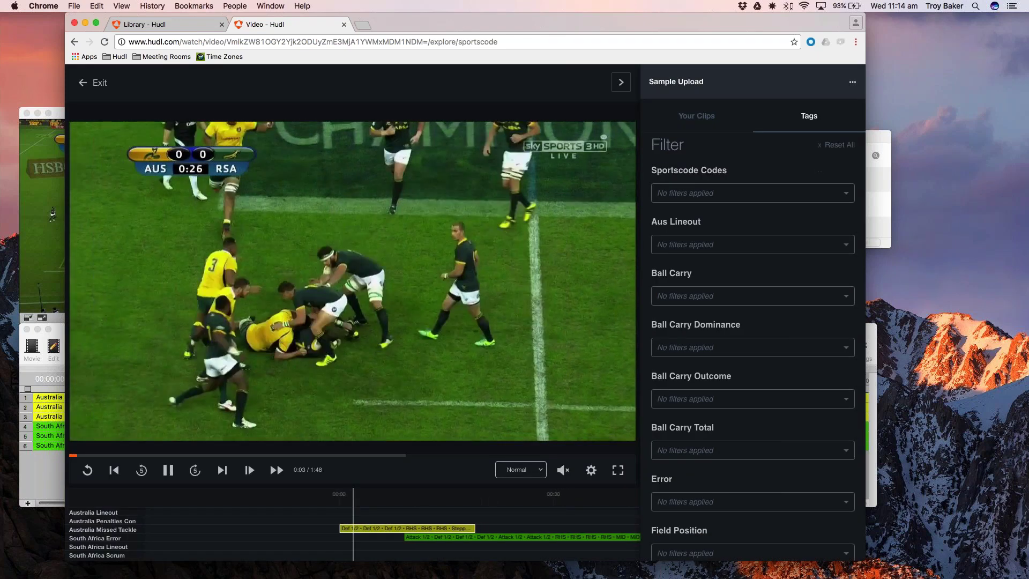
Step: Look through the tag filters of the Sample Upload video and exit to the video library
scroll(753, 342, down, 3)
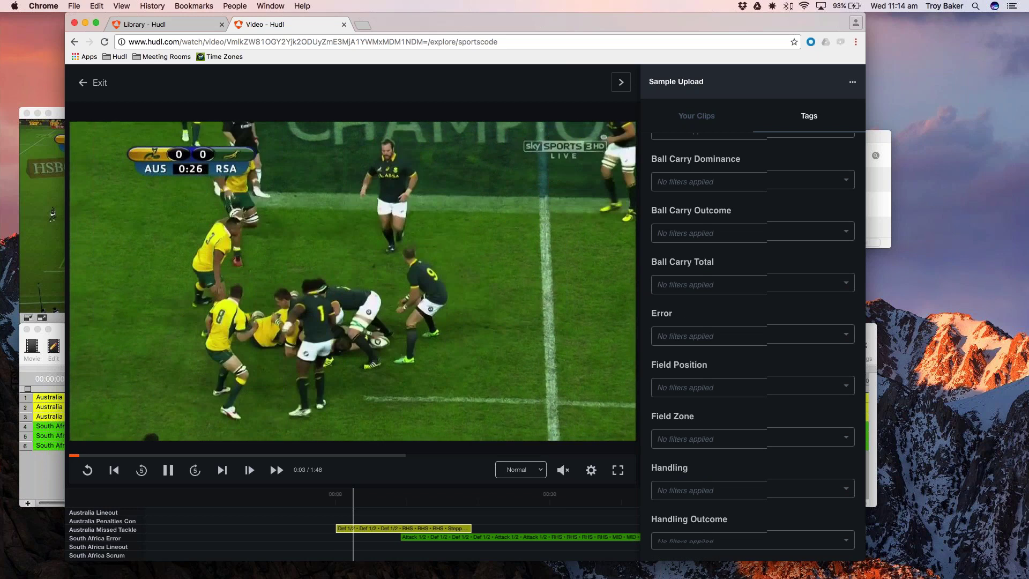
scroll(719, 324, down, 1)
scroll(718, 324, down, 5)
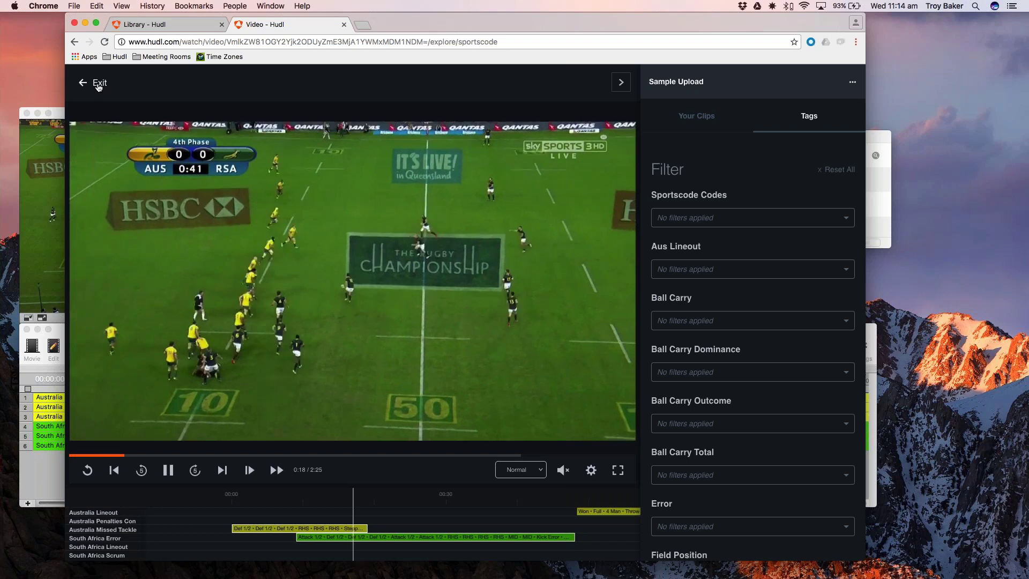
click(98, 84)
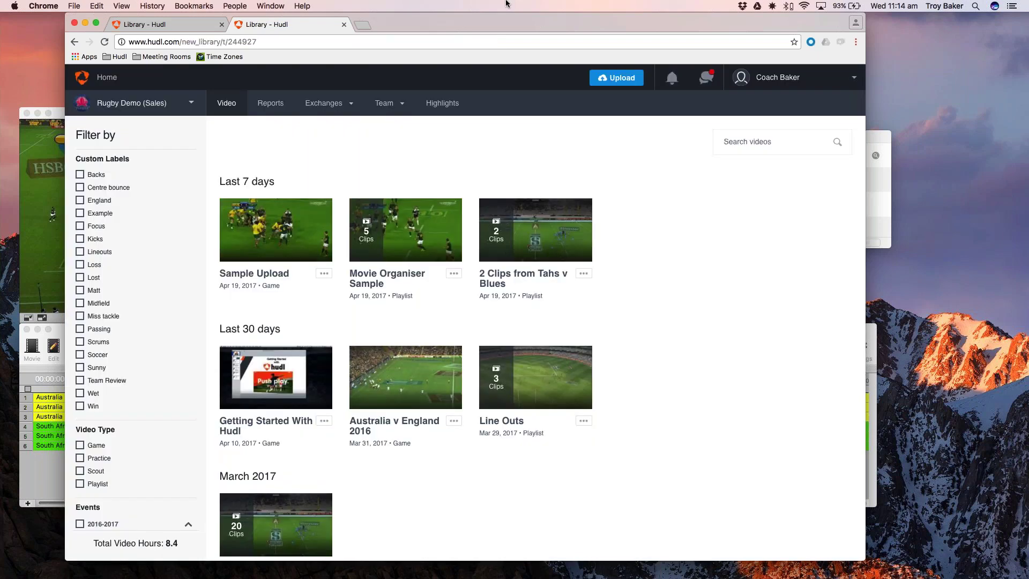
Step: Switch to SportsCode, move the Sample database movie window up slightly, and open the recent timeline R16_GCSvGWS_Q1_STACK
click(54, 171)
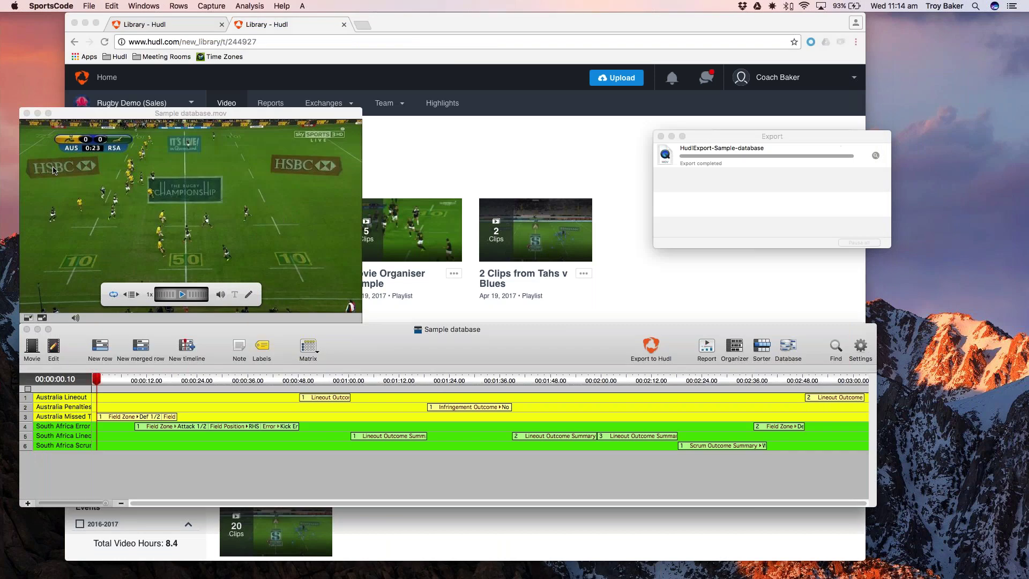
drag(272, 117, 271, 103)
mouse_move(230, 171)
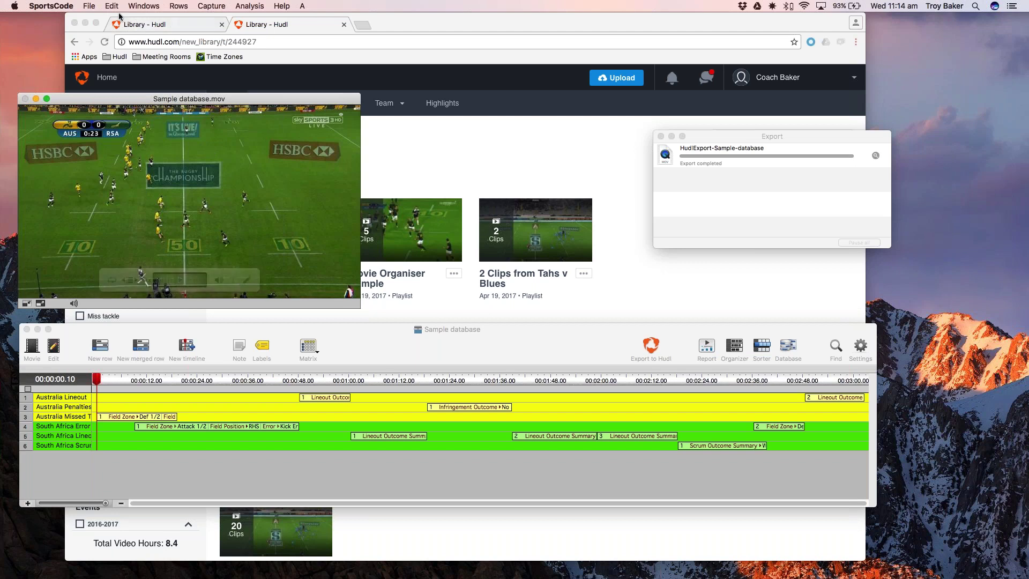
click(89, 6)
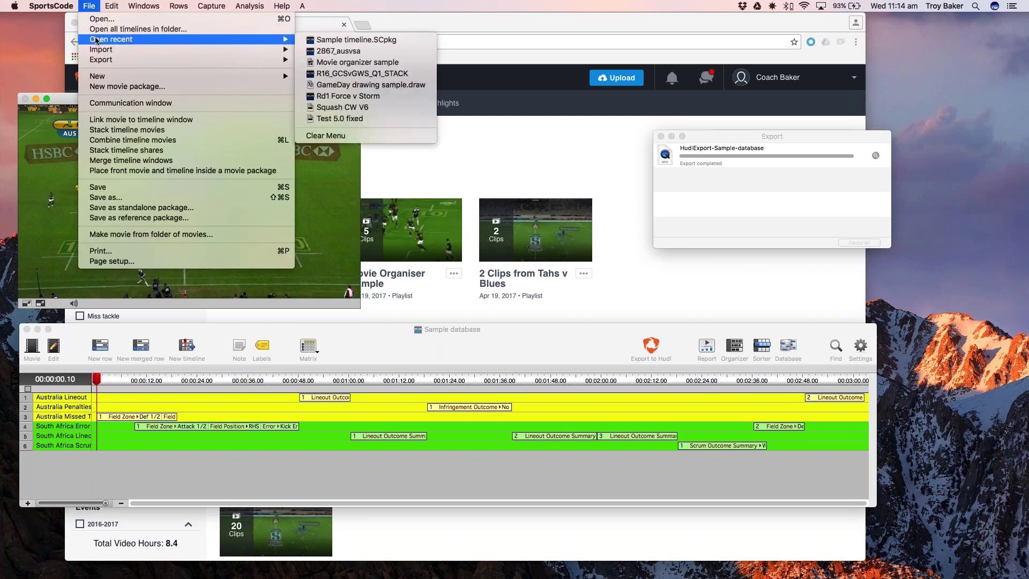
mouse_move(232, 39)
click(379, 76)
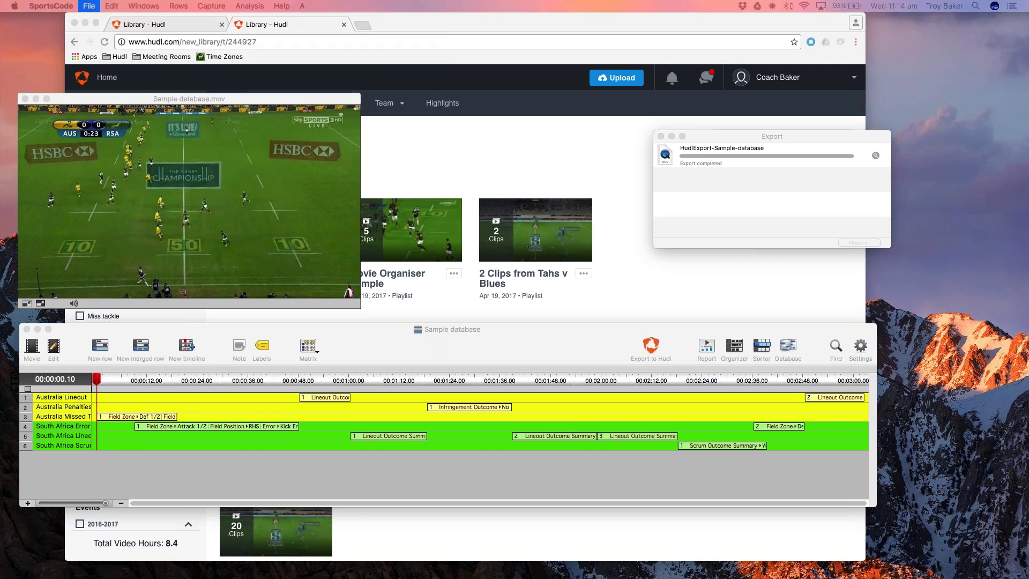
mouse_move(142, 276)
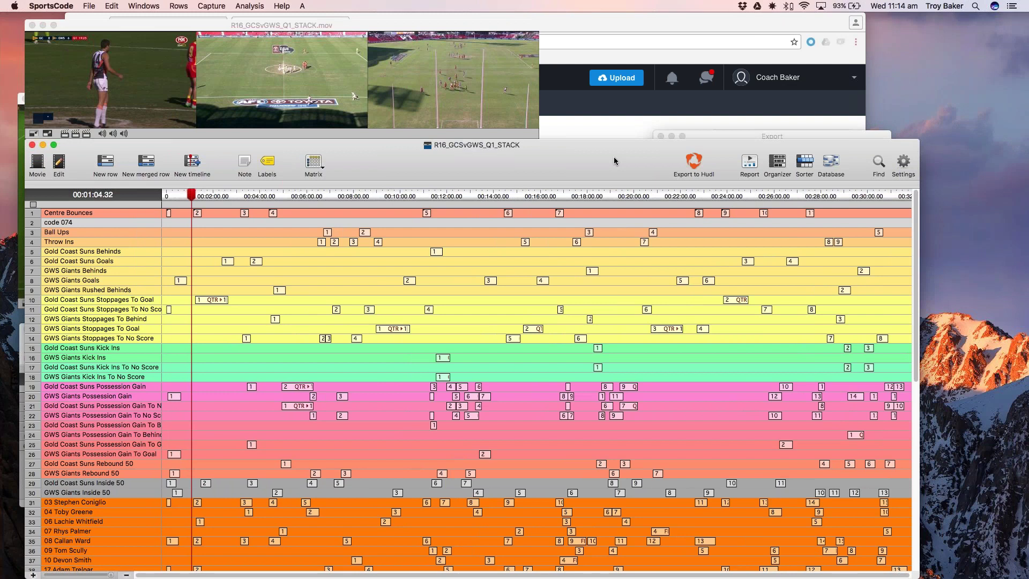
Step: Try to export the R16_GCSvGWS_Q1_STACK timeline to Hudl with all three stacked angles showing
click(691, 161)
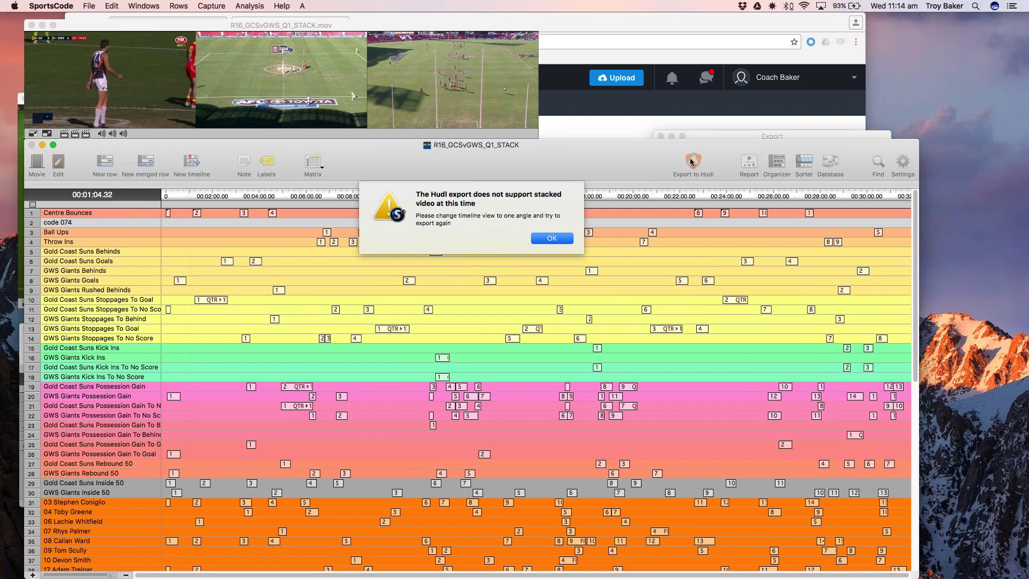
click(541, 238)
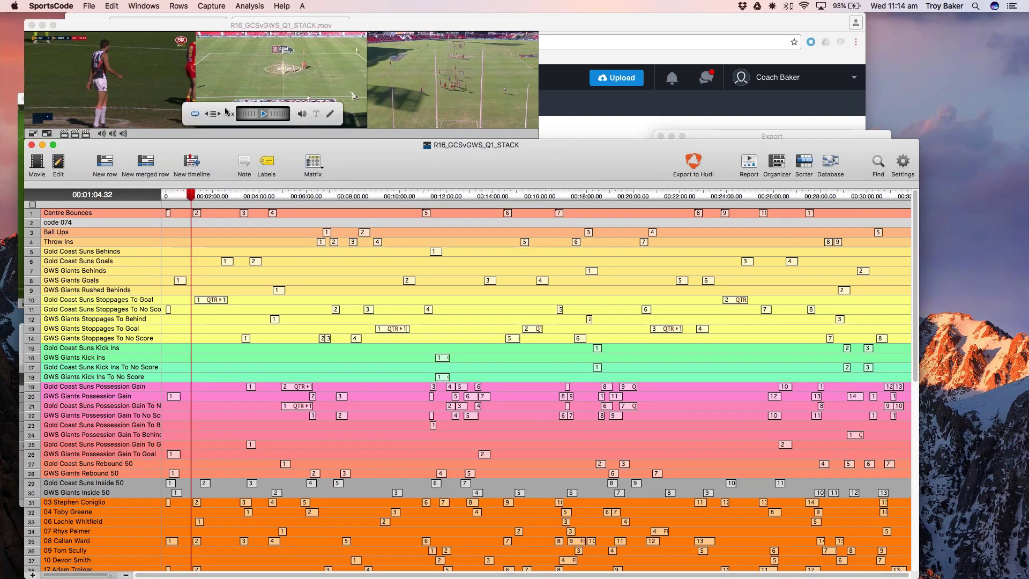
Step: Show only the middle angle of the stacked video and start the Hudl export for that angle
click(241, 79)
click(241, 79)
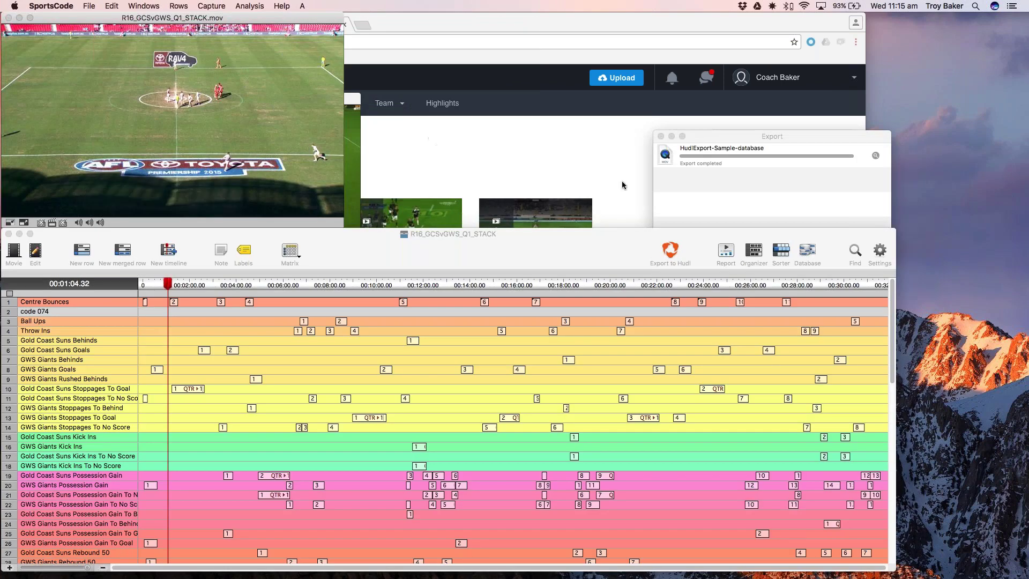
click(670, 250)
click(670, 251)
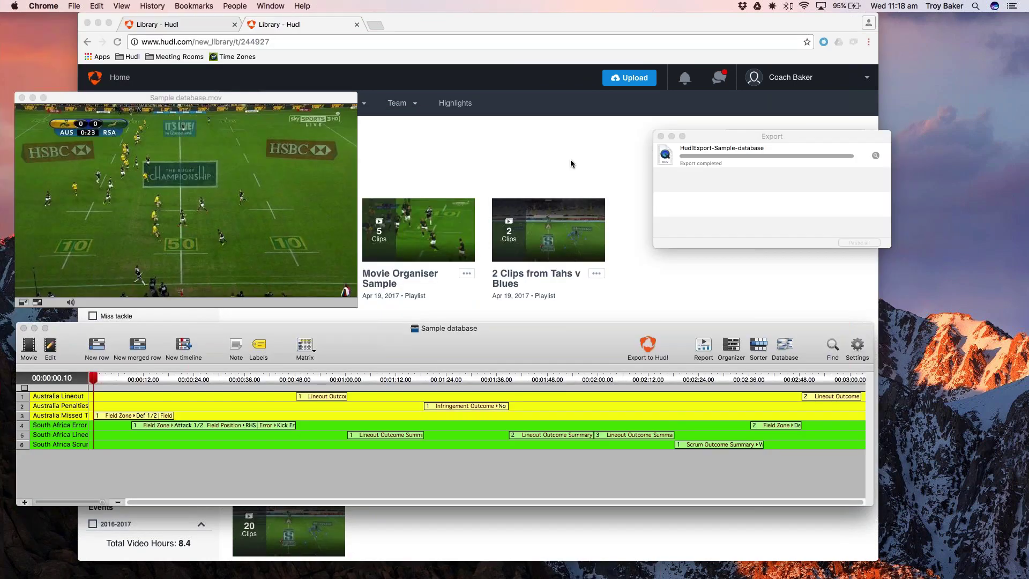
Step: Switch to Chrome and open the Tahs v Blues video from further down the Hudl library
click(570, 159)
scroll(407, 374, down, 1)
scroll(406, 374, down, 10)
scroll(407, 374, down, 1)
click(286, 477)
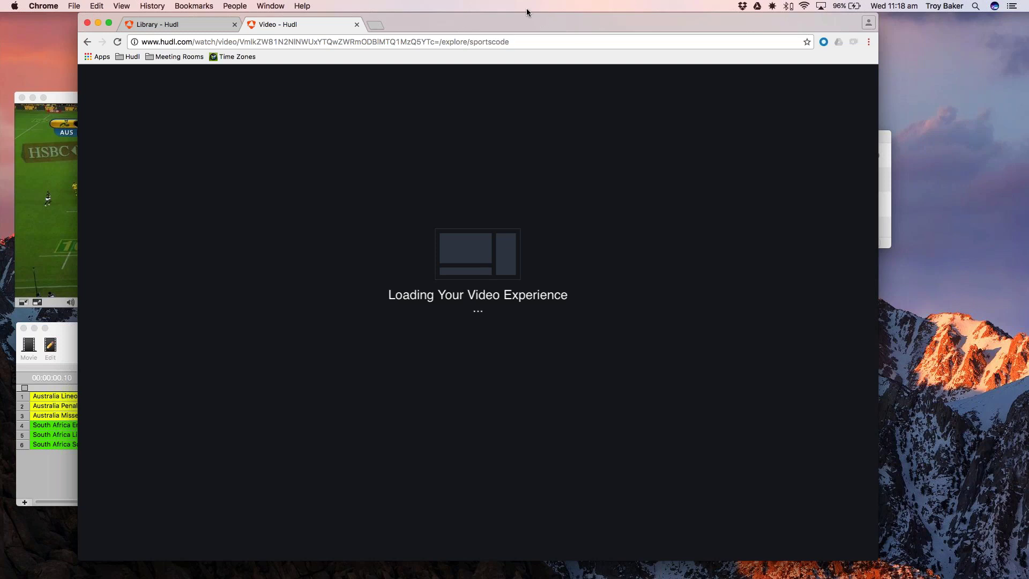
drag(510, 21, 514, 21)
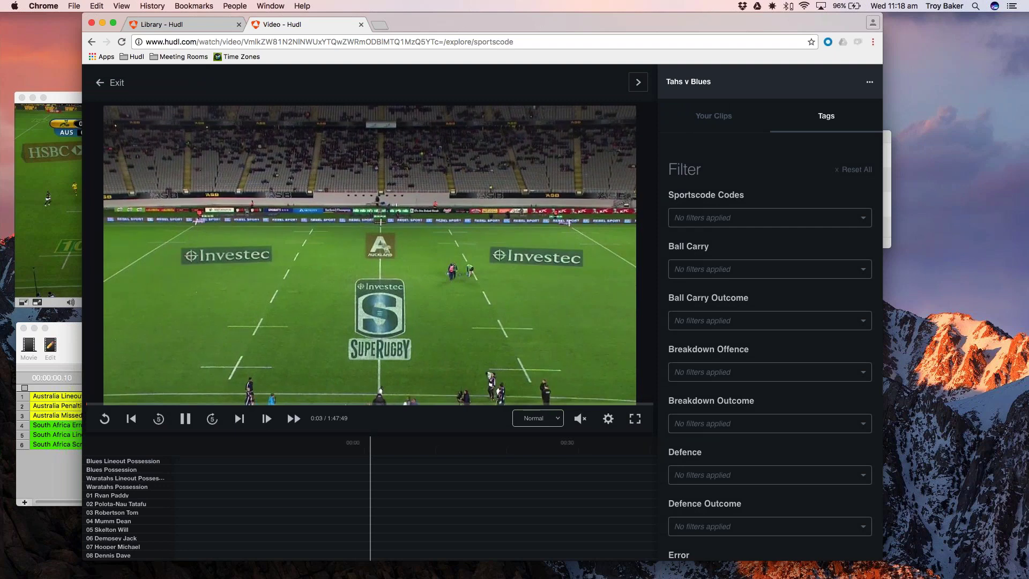
Step: Filter the Tahs v Blues video by the Waratahs Lineout Possession row and clear that filter
click(121, 478)
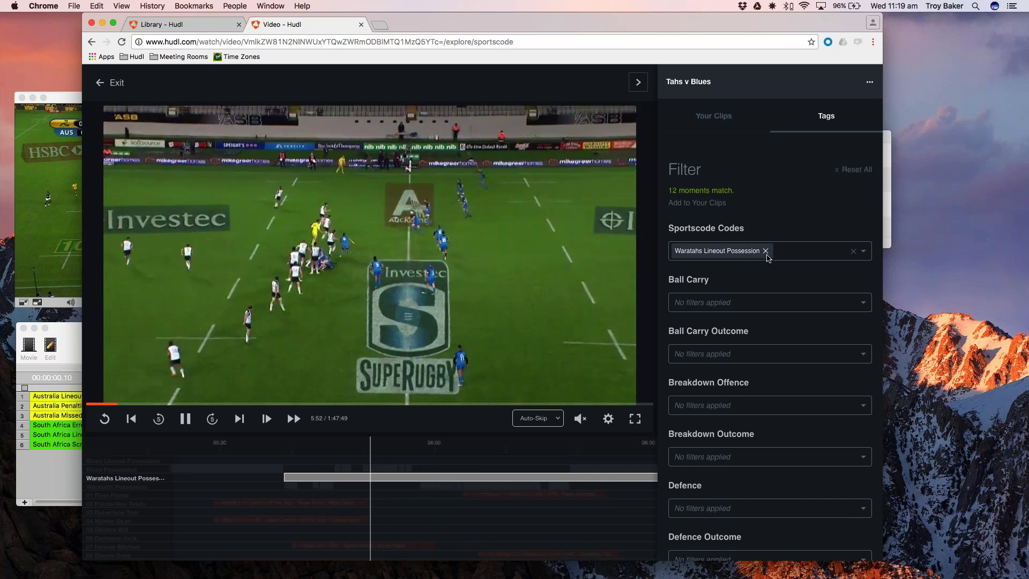
click(765, 250)
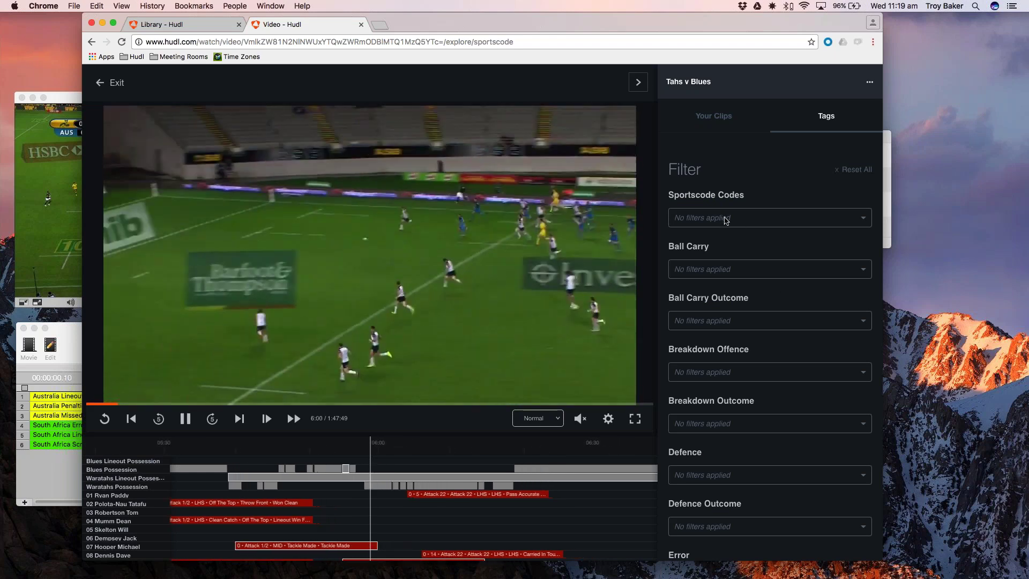
Step: Filter the moments by the first player code numbered 02 and the Defence Outcome Tackle Made, and show that player's timeline row
click(726, 219)
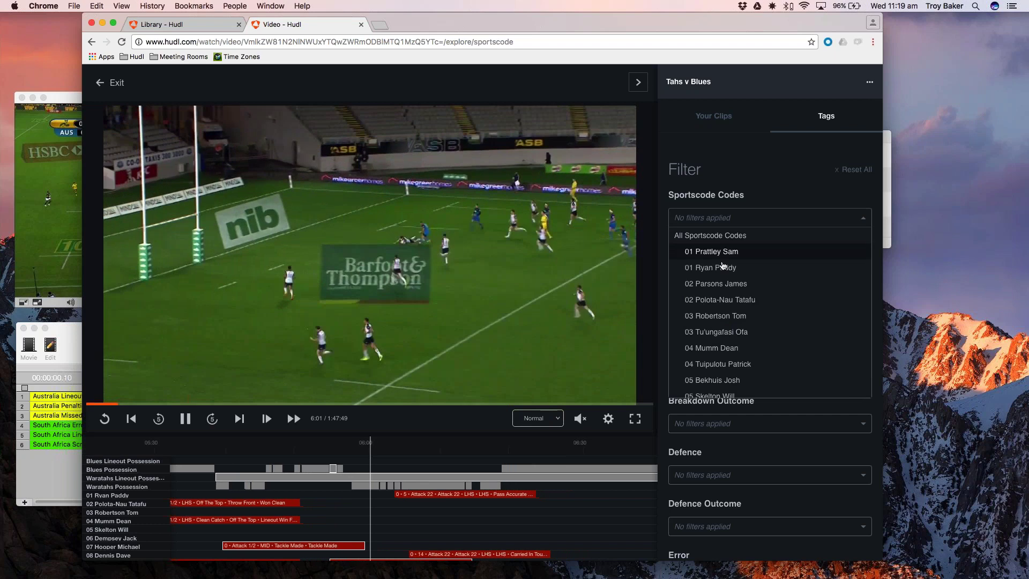
click(718, 283)
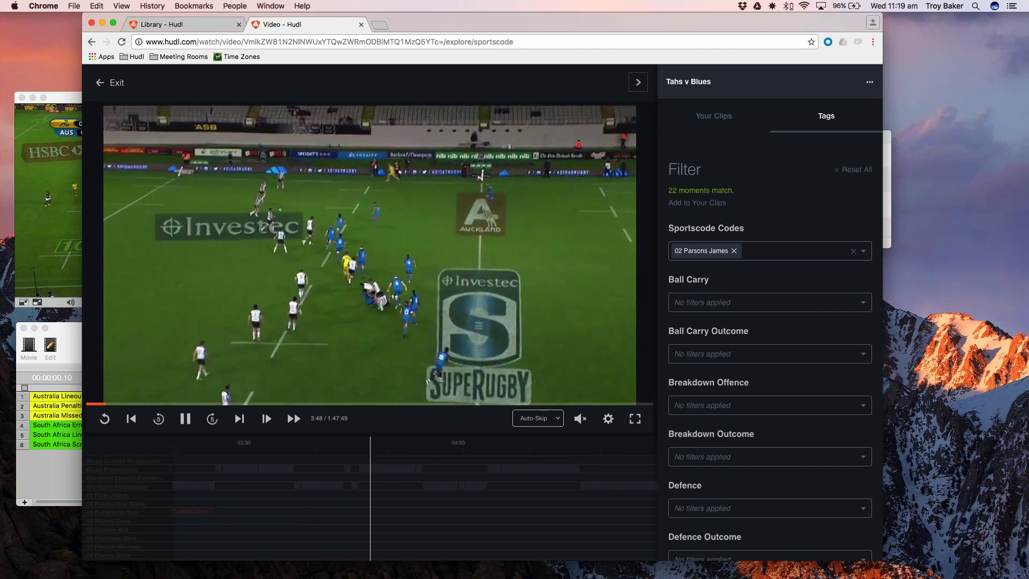
scroll(752, 348, down, 3)
click(739, 410)
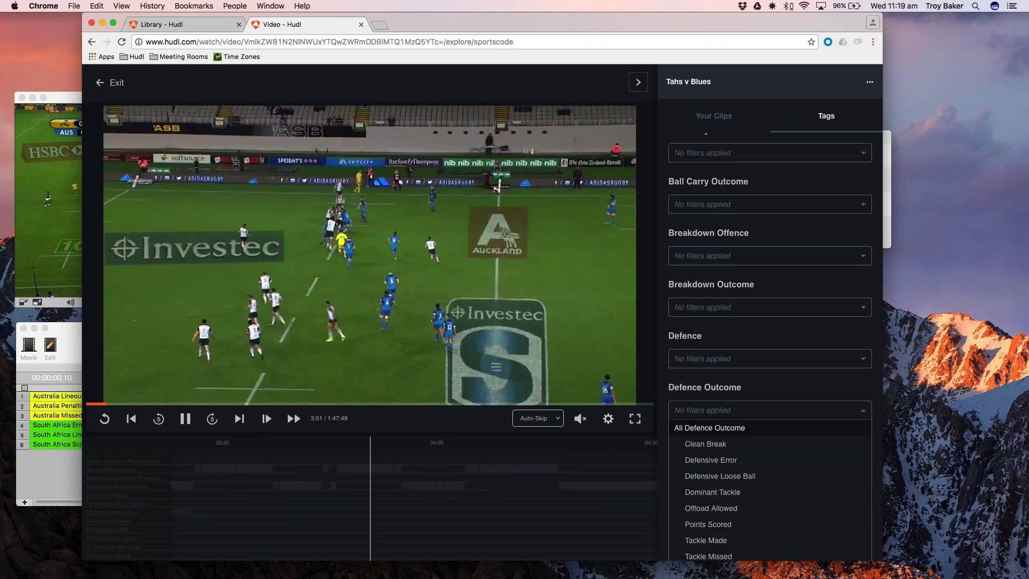
click(710, 540)
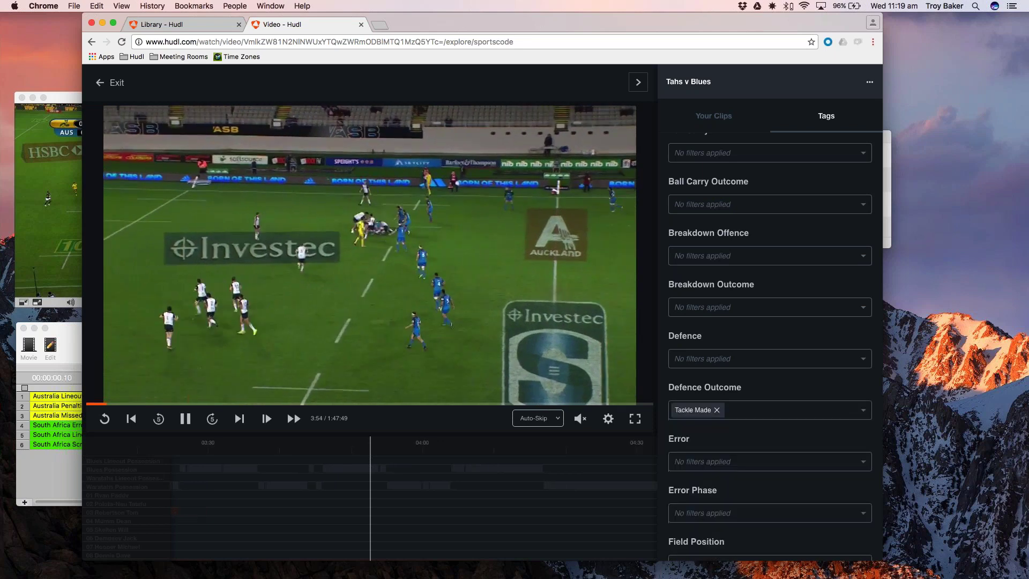
scroll(823, 344, up, 3)
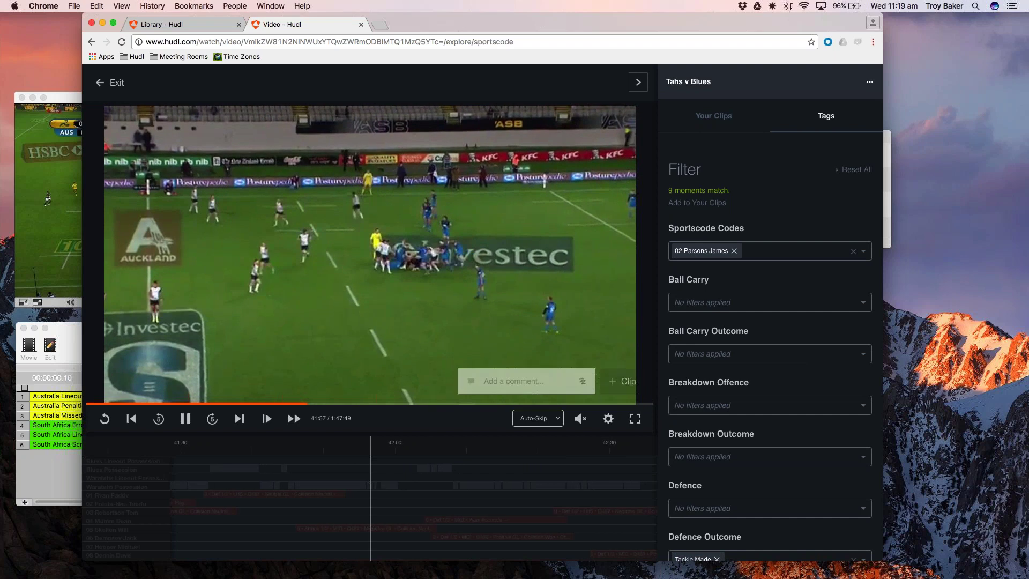
scroll(353, 501, up, 1)
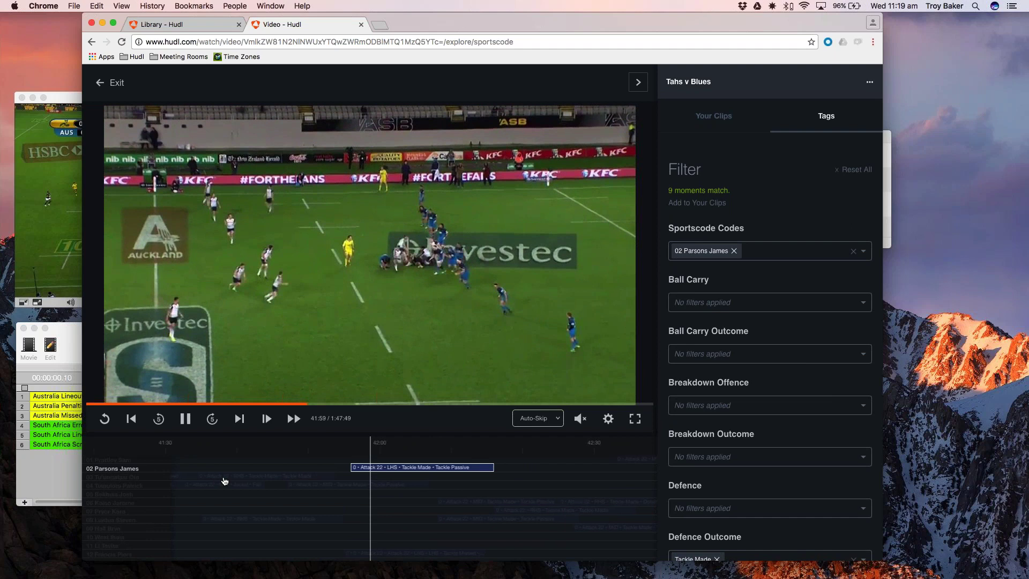
scroll(385, 487, up, 4)
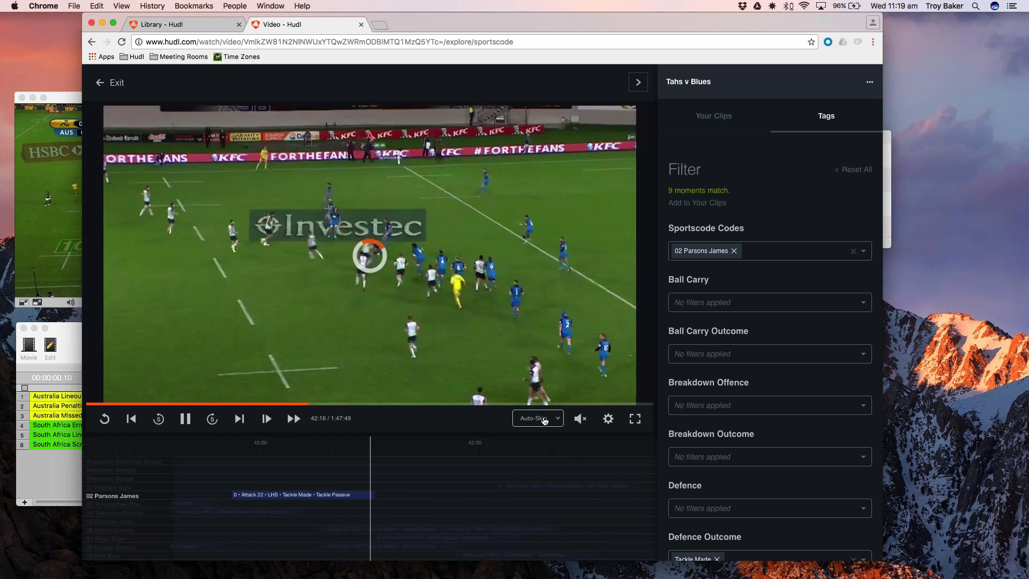
Step: Set the playback mode to Normal and skip to the next matching moment
click(544, 420)
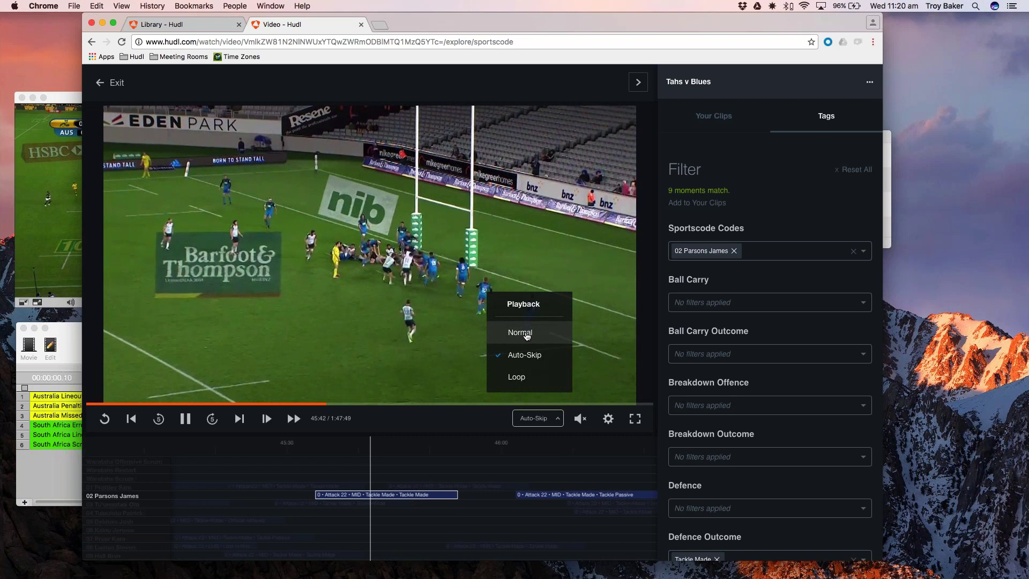
click(526, 333)
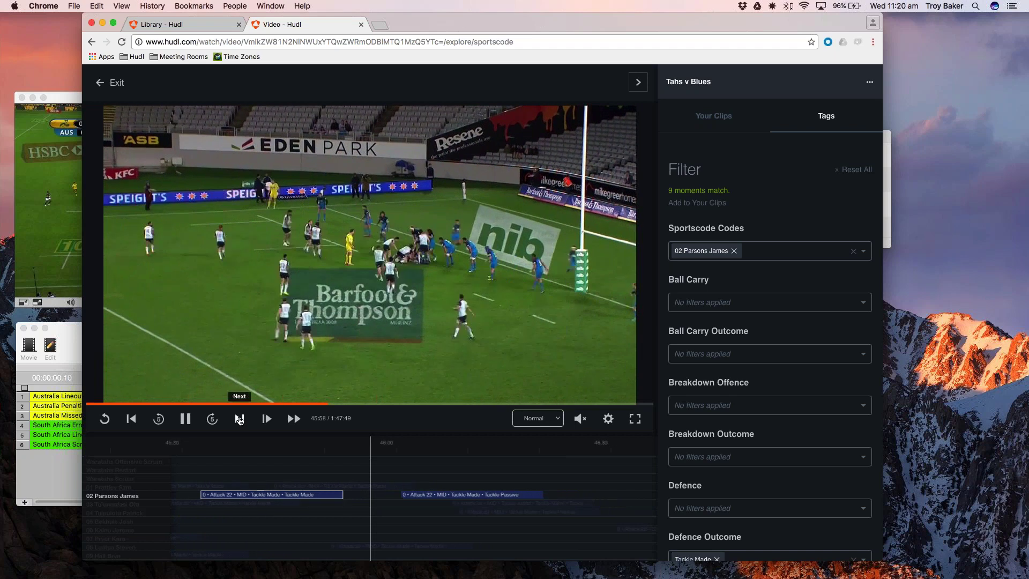
click(239, 418)
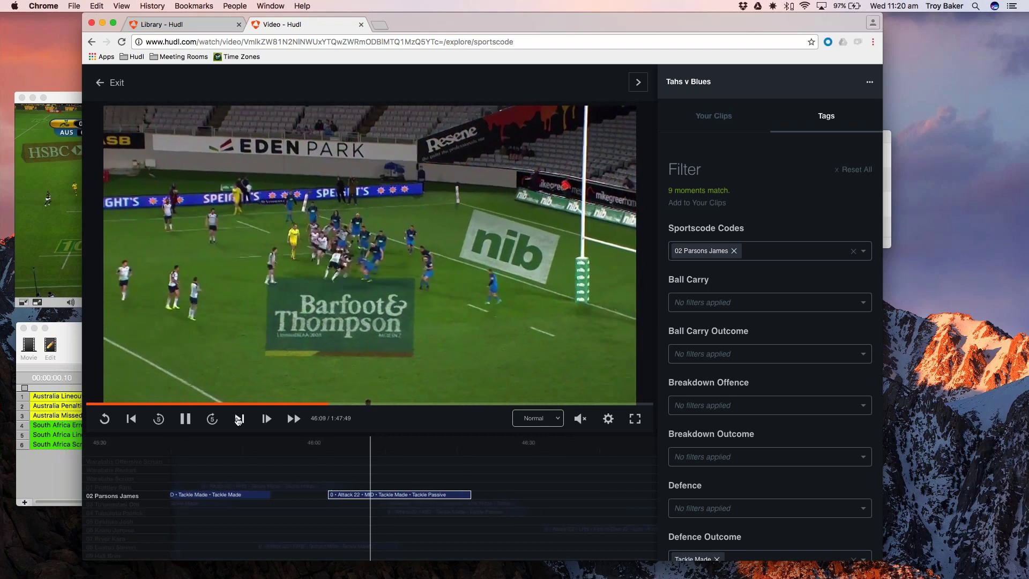
Step: Set the playback mode to Loop for the current moment and review the applied tag filters
click(537, 417)
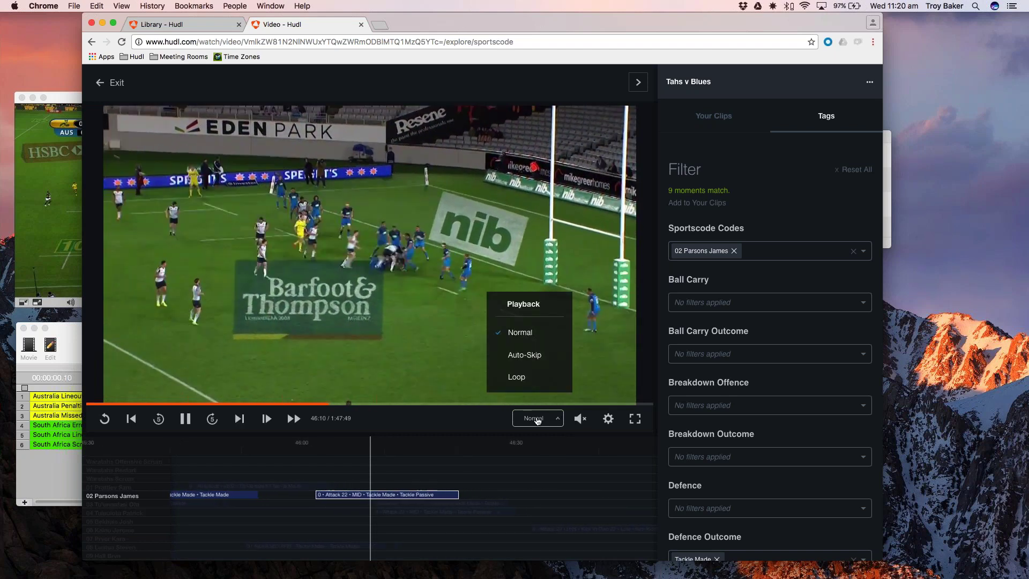
click(529, 377)
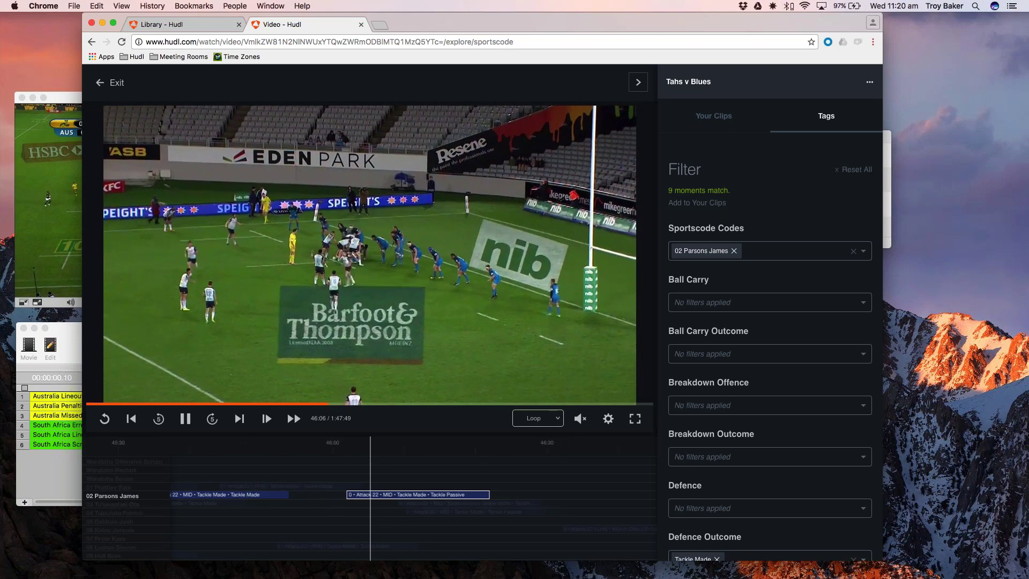
scroll(769, 349, down, 5)
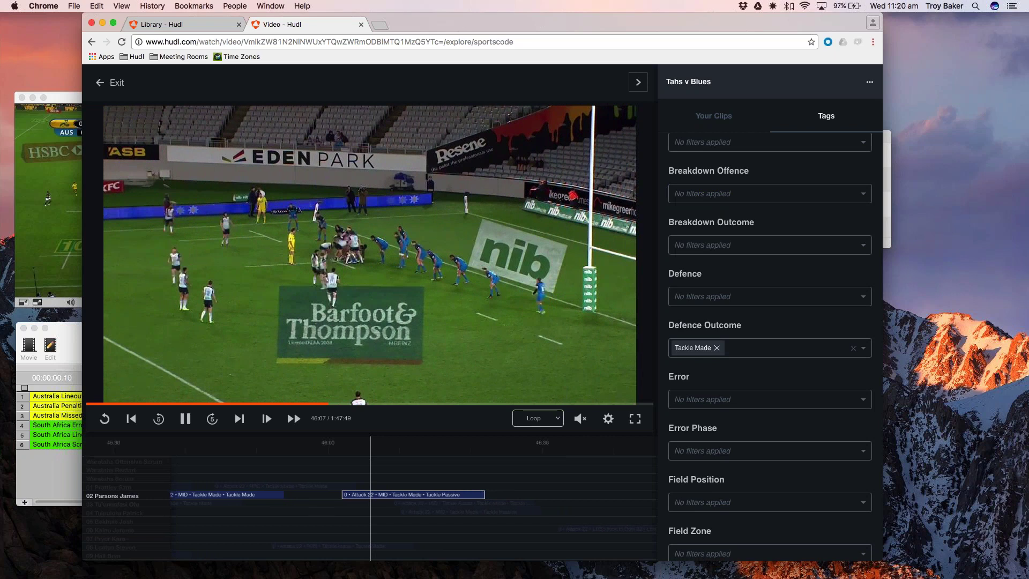
scroll(796, 405, up, 5)
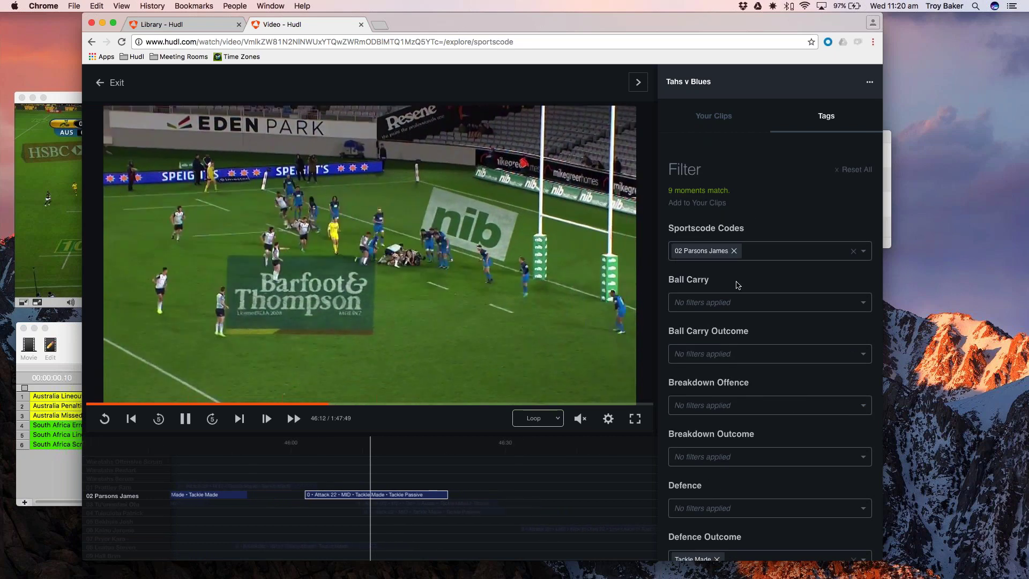
Step: Switch to SportsCode, view the matrix of the Sample database timeline, and close the matrix window
key(super+Tab)
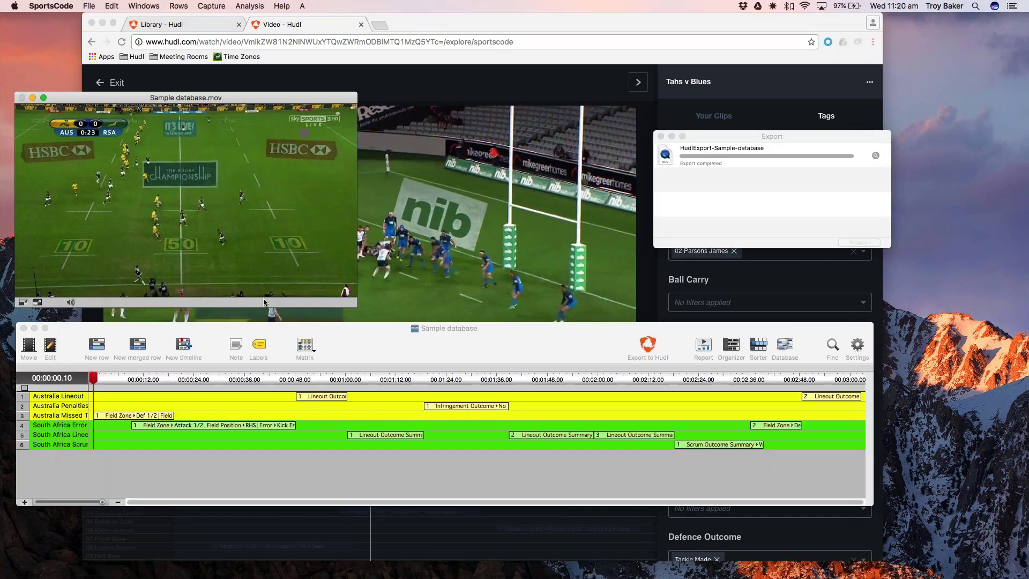
click(295, 347)
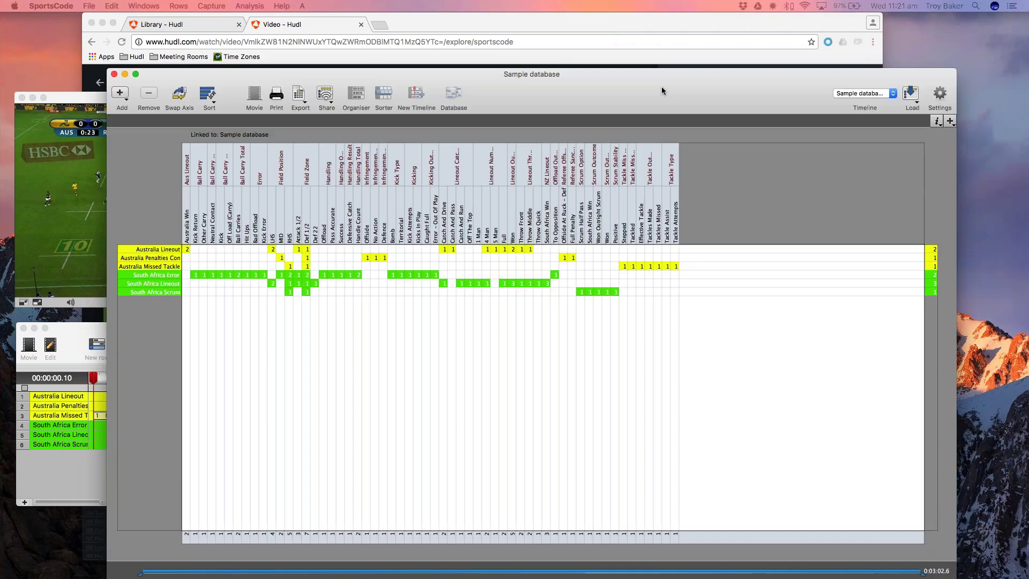
drag(661, 86, 568, 57)
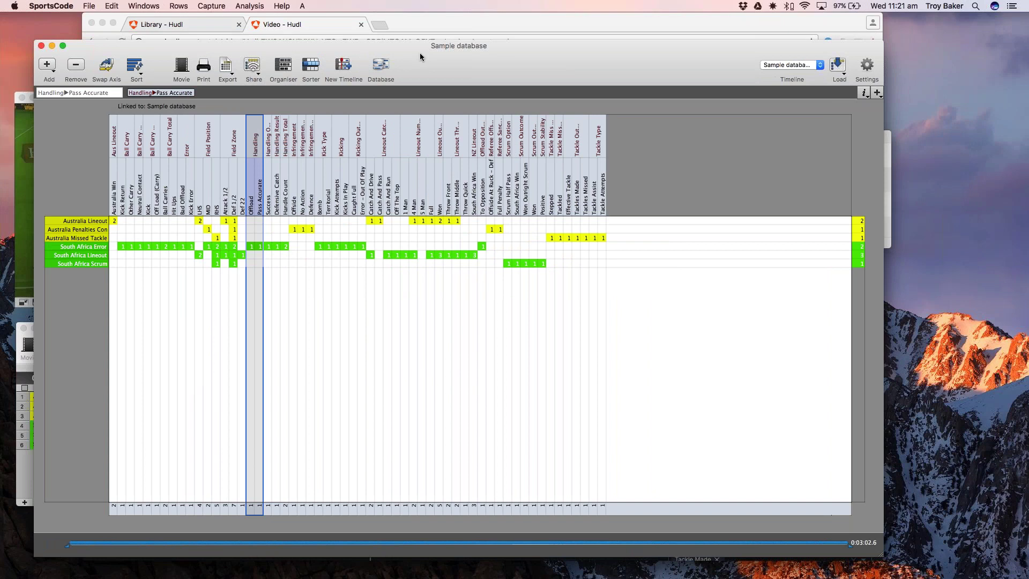
key(super+w)
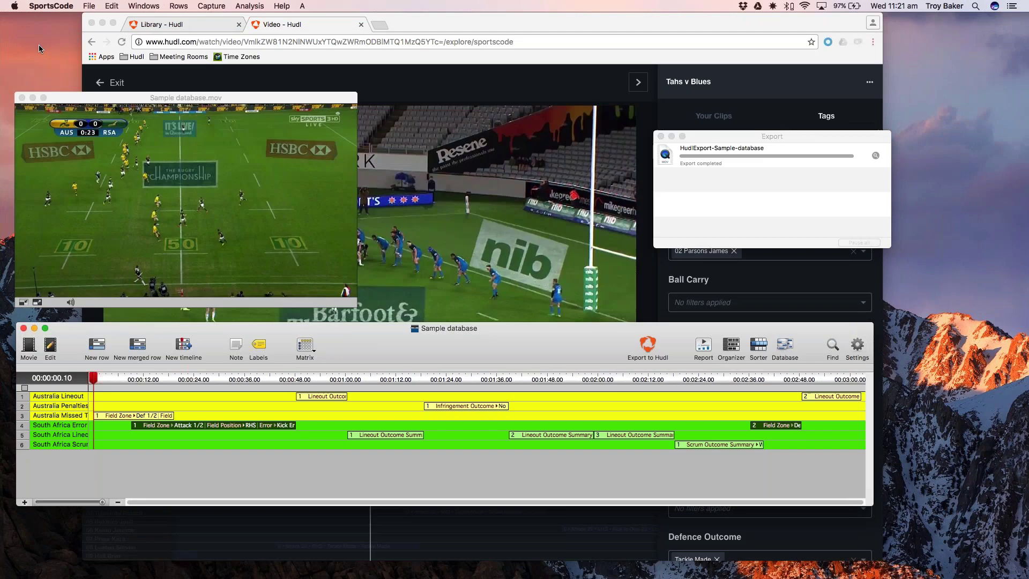
Step: Switch back to Chrome and look through the tag filters of the Tahs v Blues video
click(563, 21)
scroll(769, 343, down, 15)
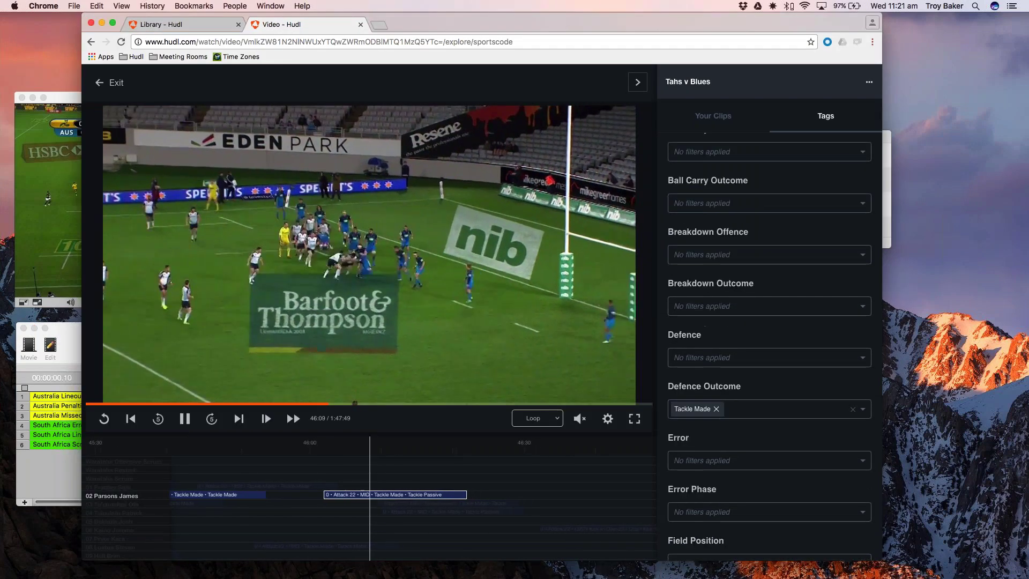
Step: Look through the remaining tag filter categories and view the options of Ungrouped Sportscode Labels
scroll(769, 342, down, 14)
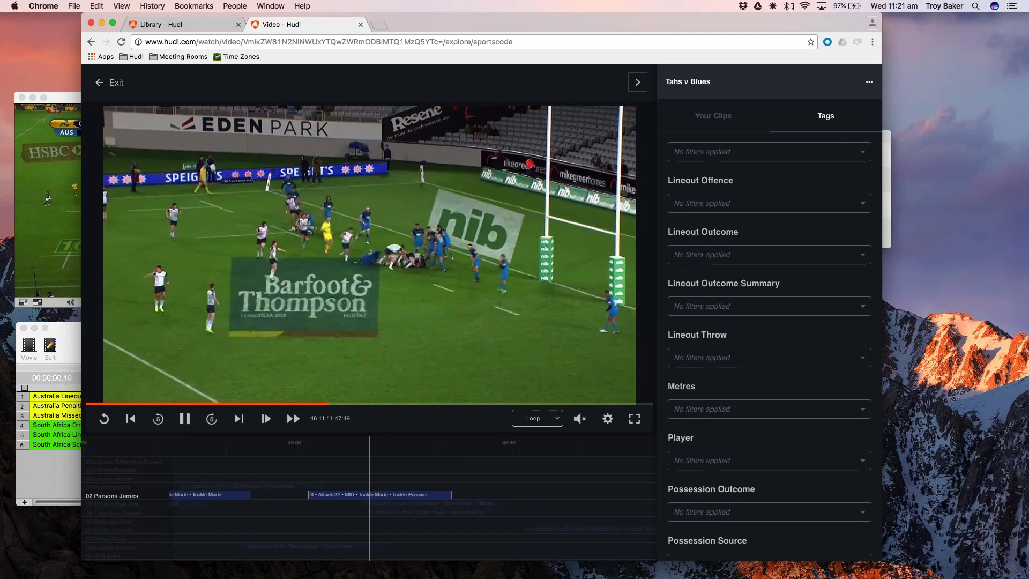
scroll(755, 427, down, 3)
click(721, 539)
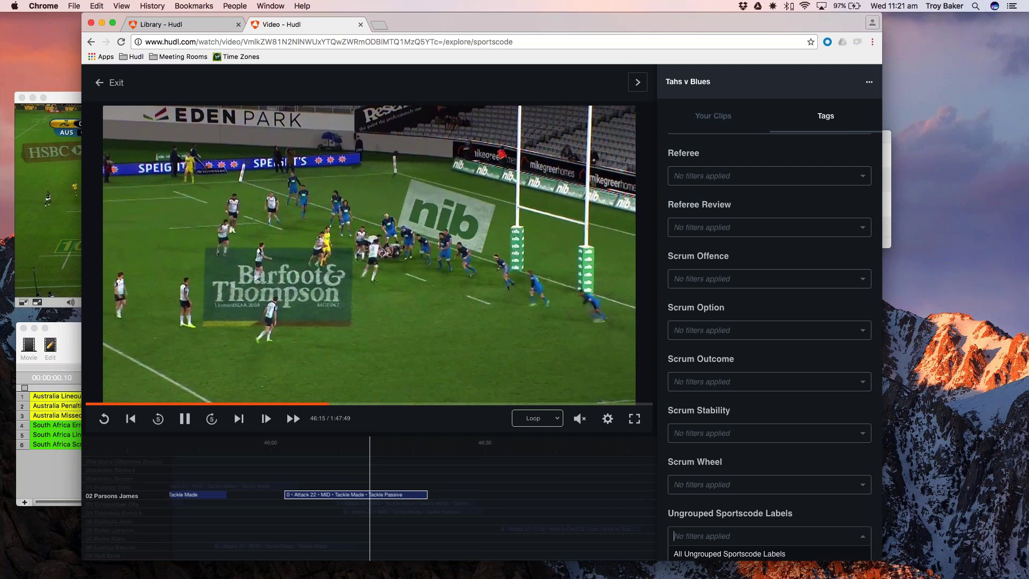
Step: Add the moments matching the applied filters to Your Clips and look over the clip list
scroll(786, 373, up, 6)
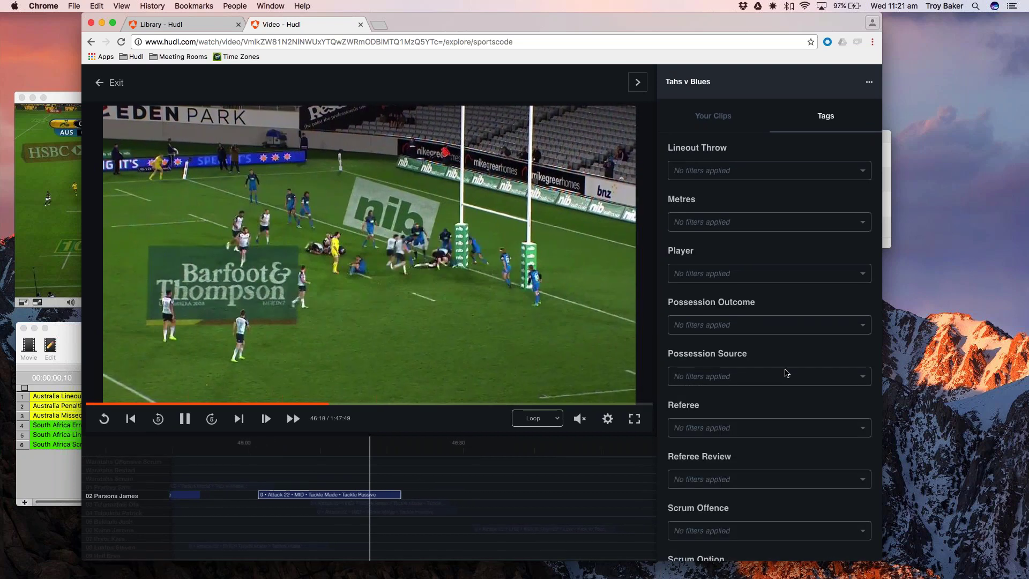
scroll(786, 372, up, 5)
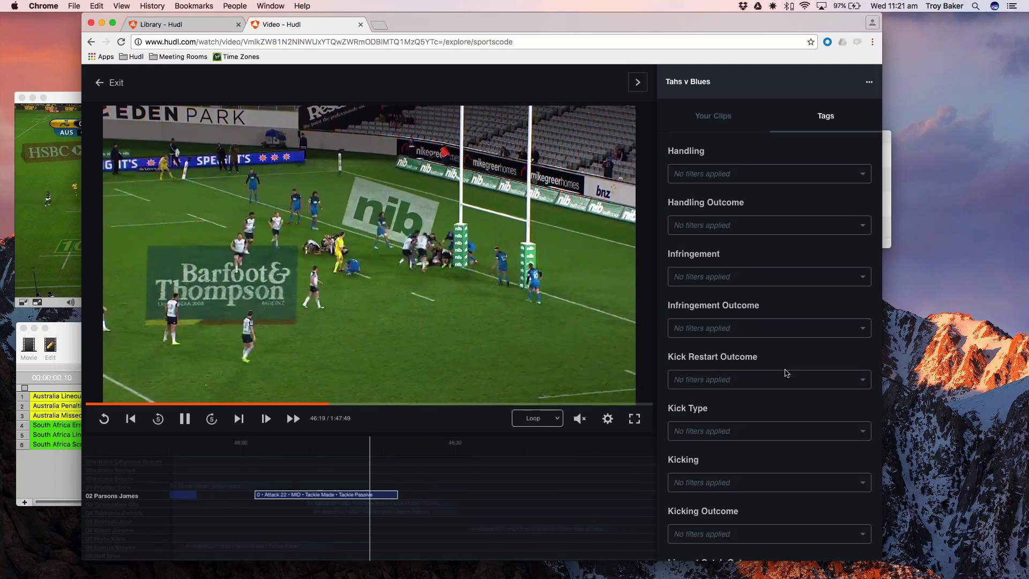
scroll(786, 373, up, 5)
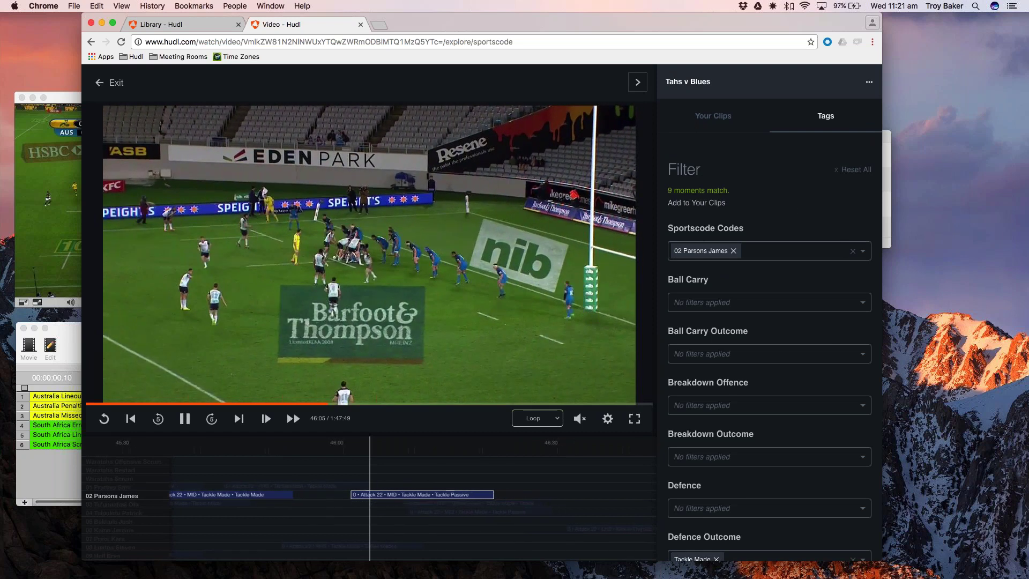
click(699, 203)
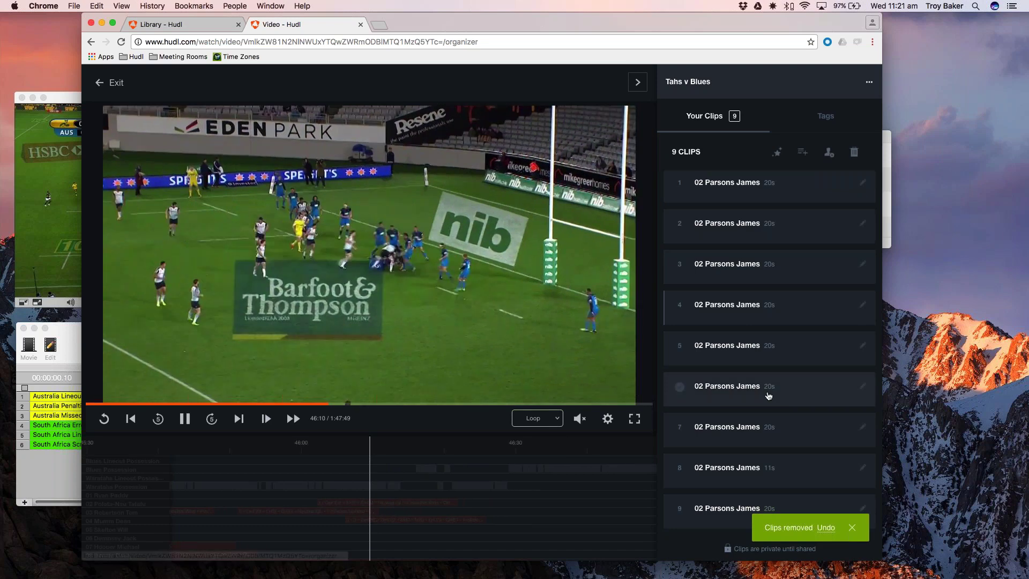
scroll(769, 396, down, 1)
scroll(816, 397, up, 1)
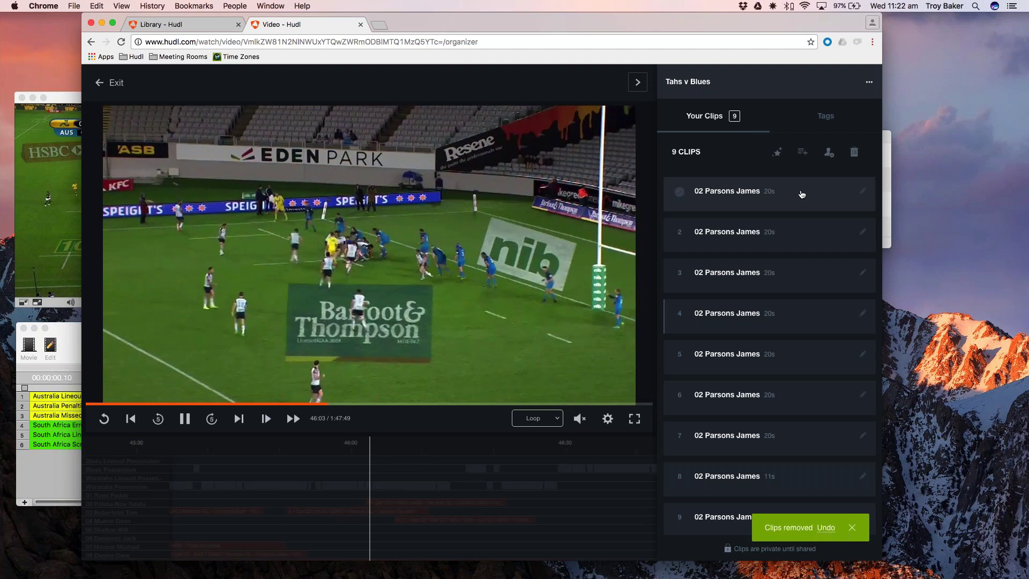
Step: Extend the end of the first clip to 4:16 and save the clip
click(801, 194)
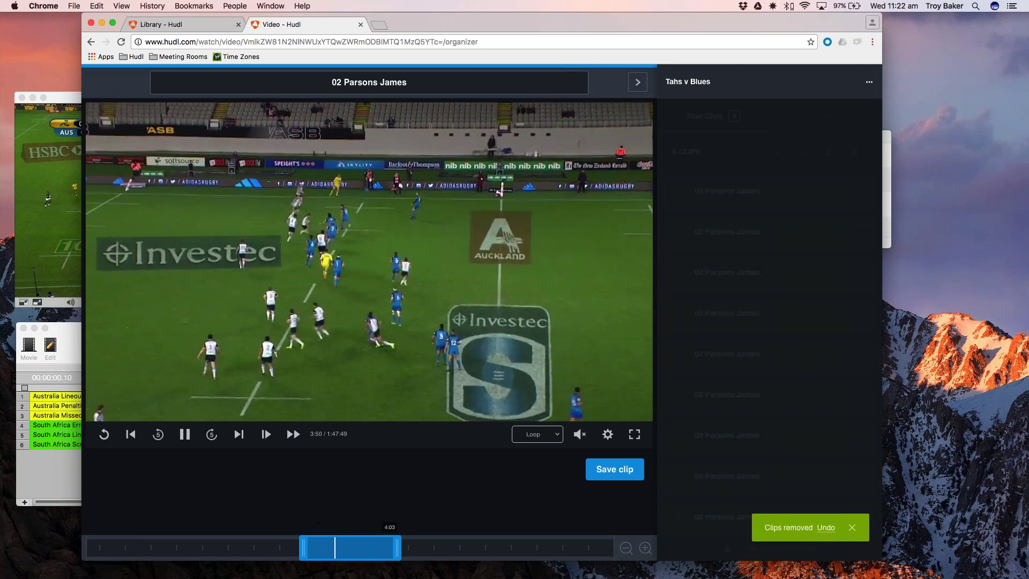
drag(397, 548, 445, 547)
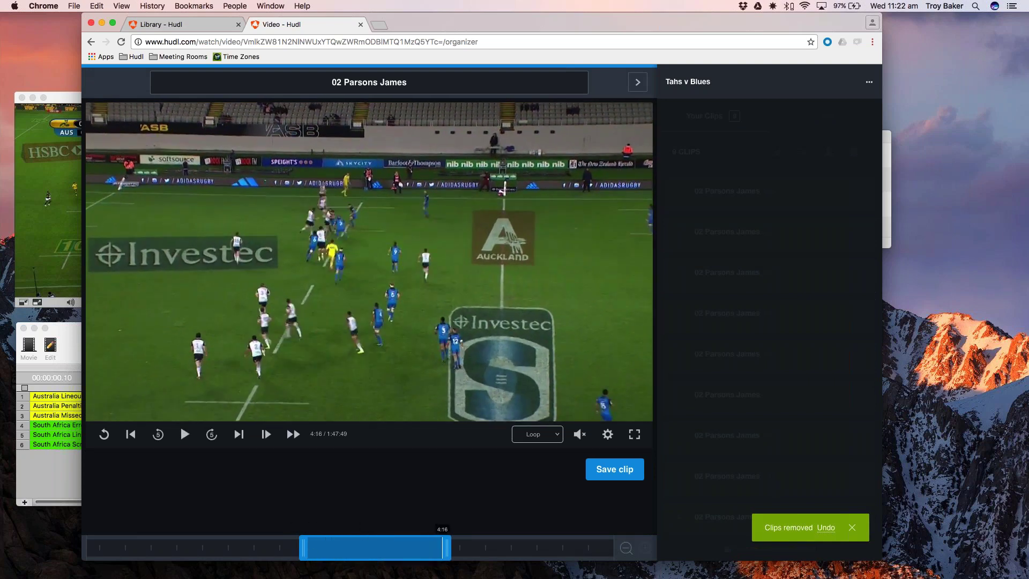
click(370, 262)
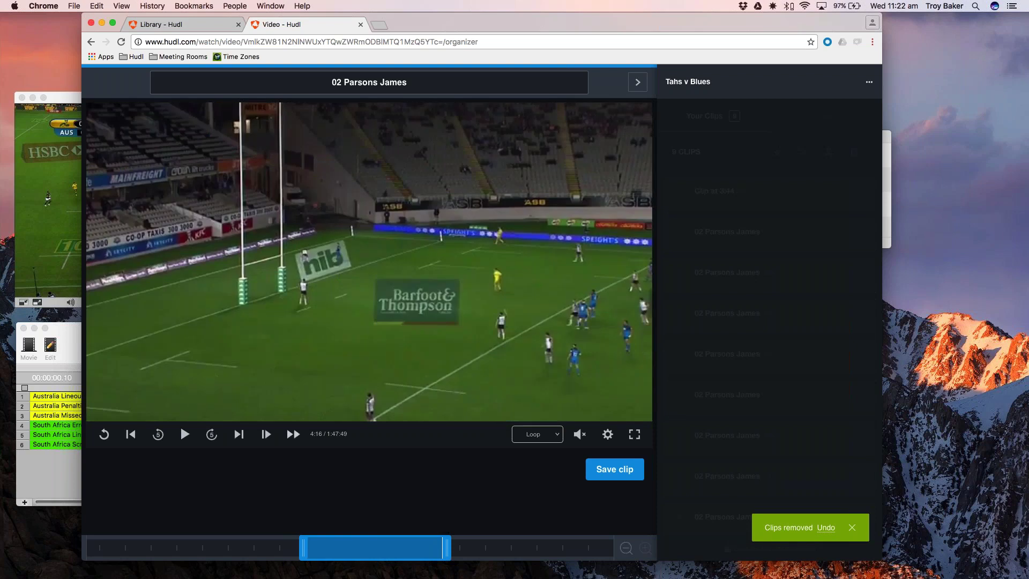
click(185, 434)
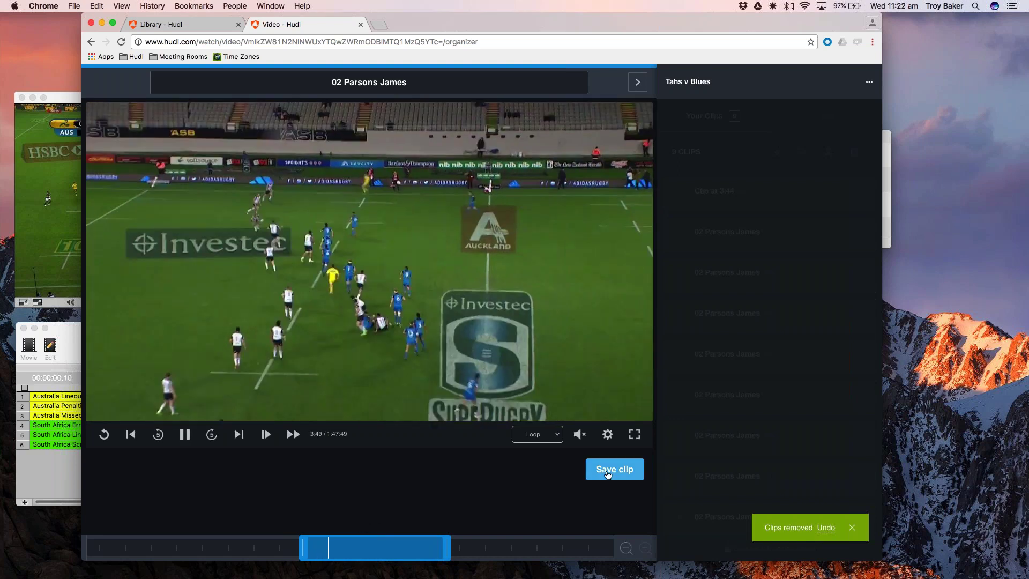
click(607, 475)
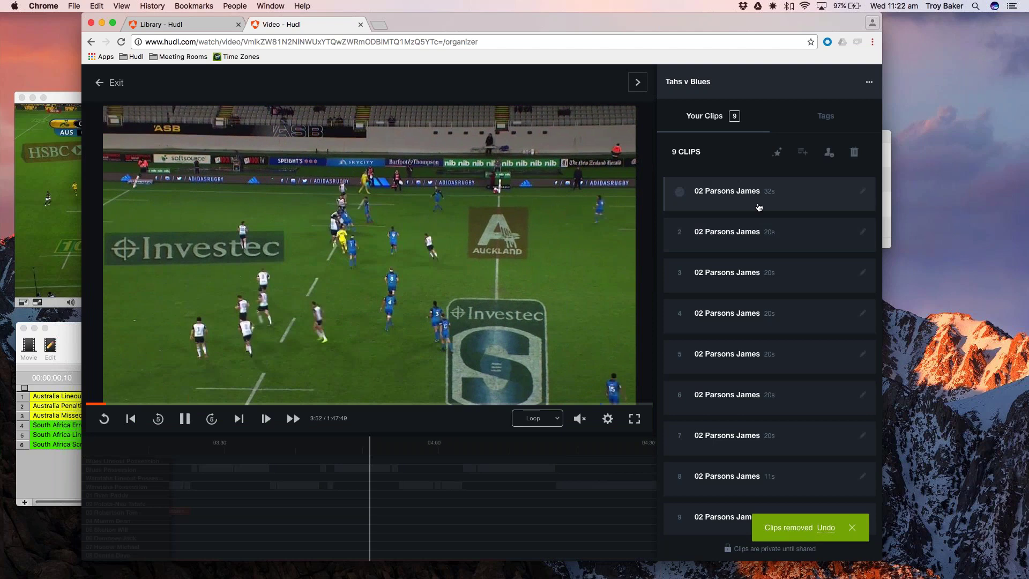
Step: Rename the second clip as "Movement off the ball" and save it
click(734, 238)
click(426, 83)
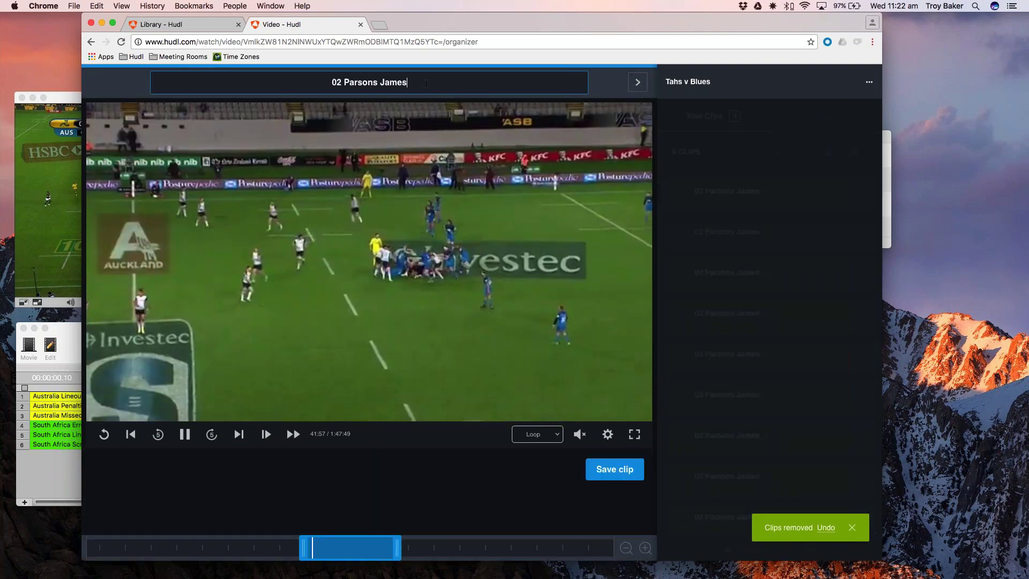
drag(426, 83, 319, 84)
text(Move)
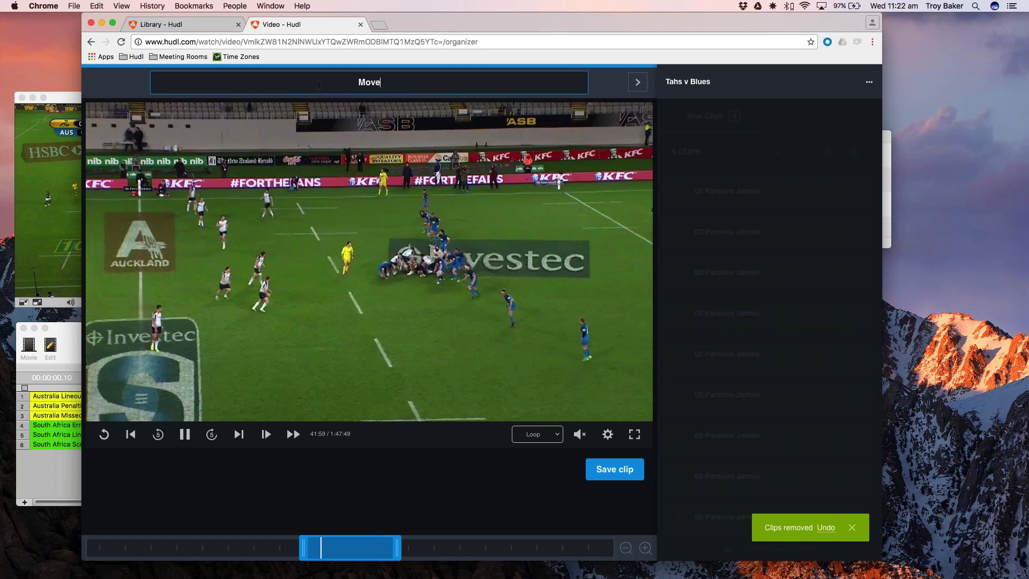
text(ment)
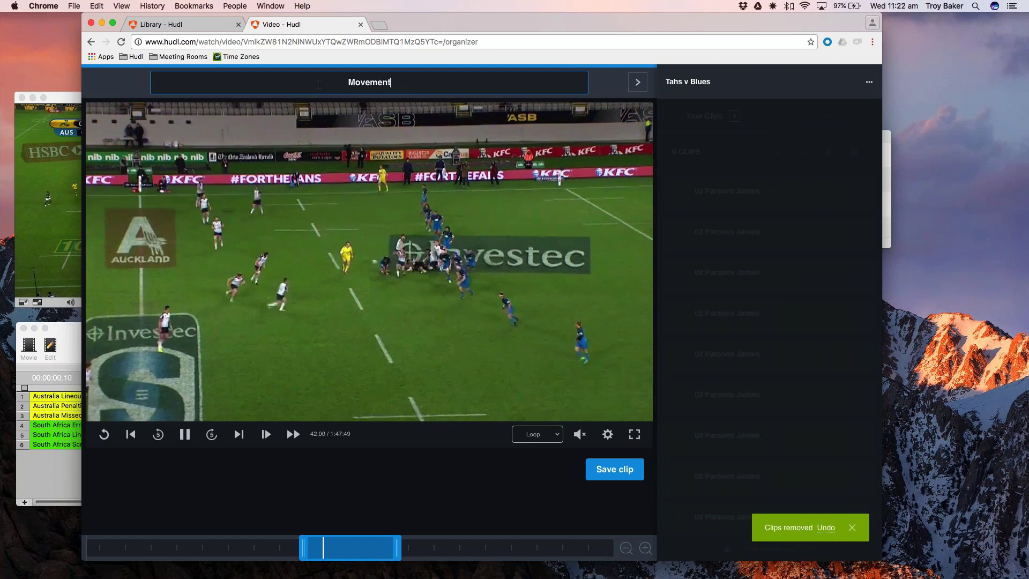
text( off the ball)
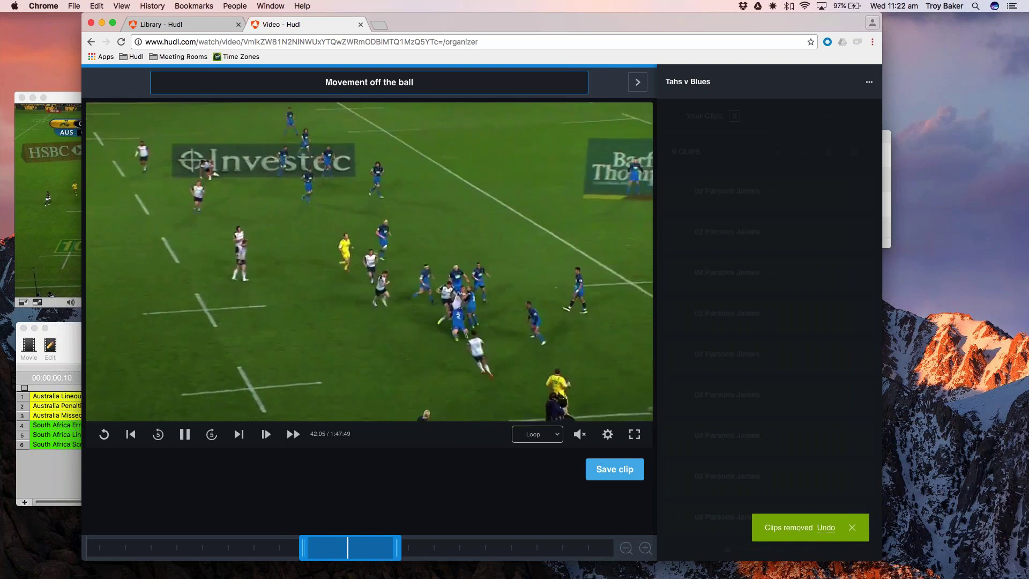
click(614, 469)
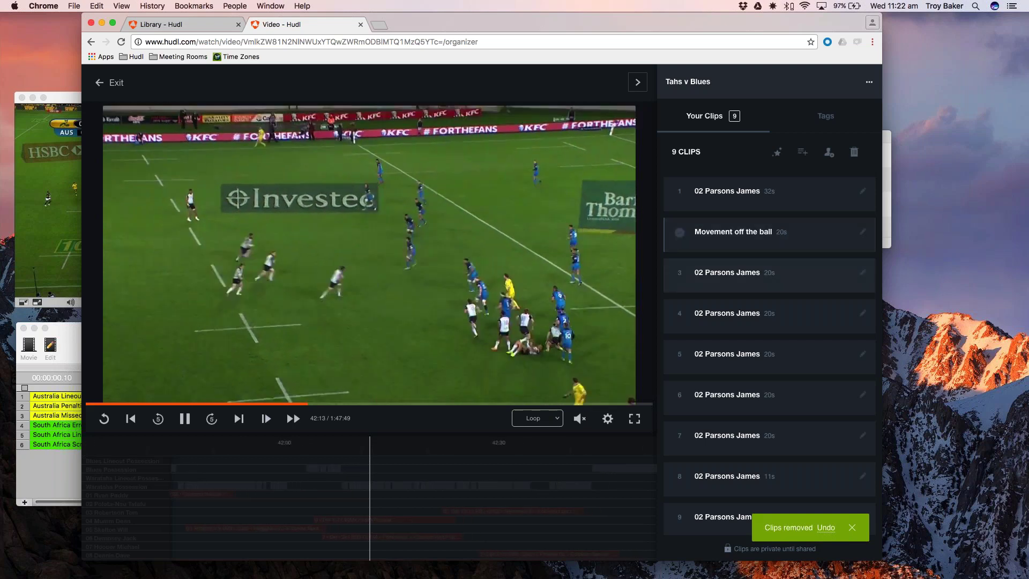
click(792, 190)
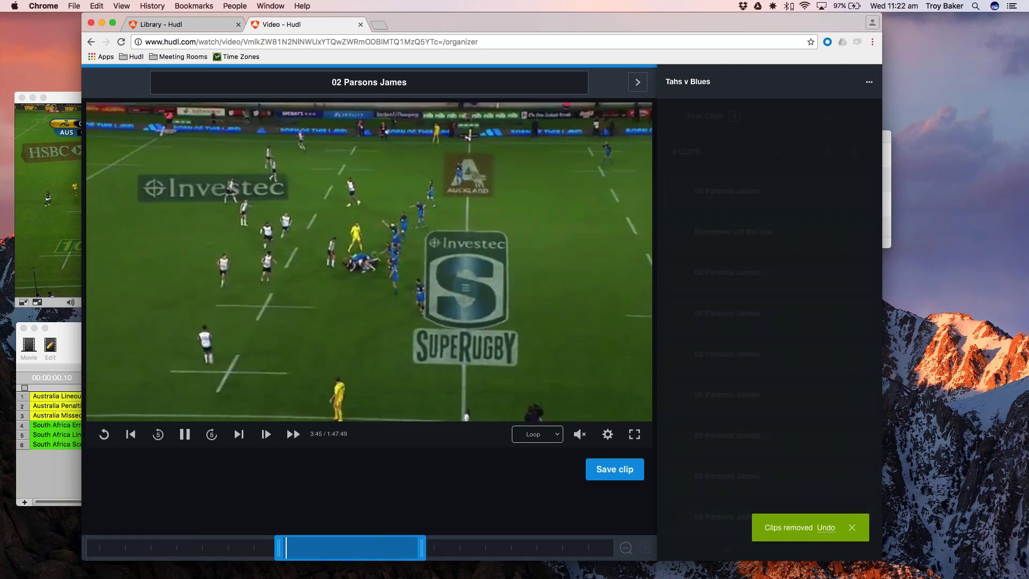
mouse_move(579, 434)
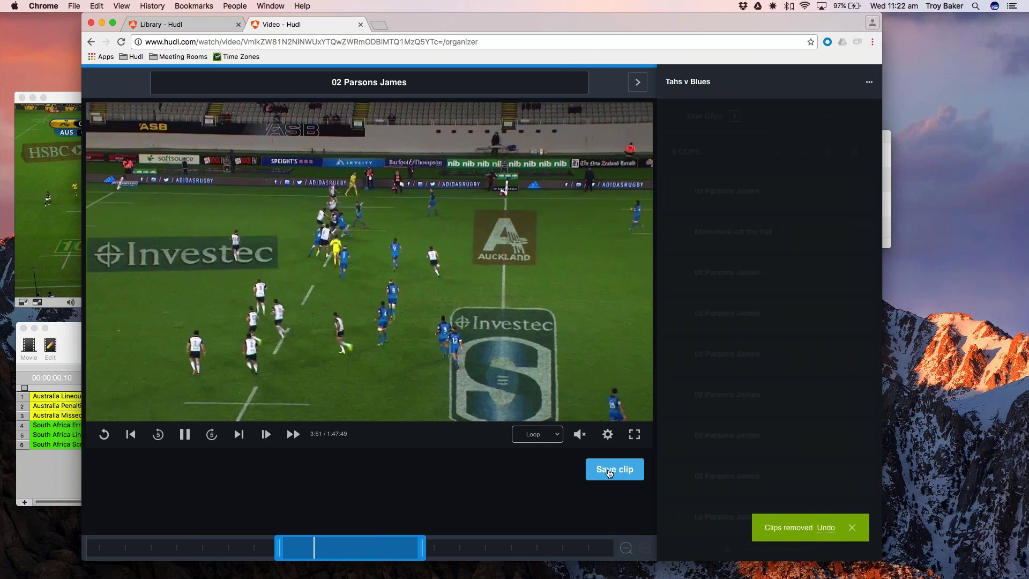
key(Escape)
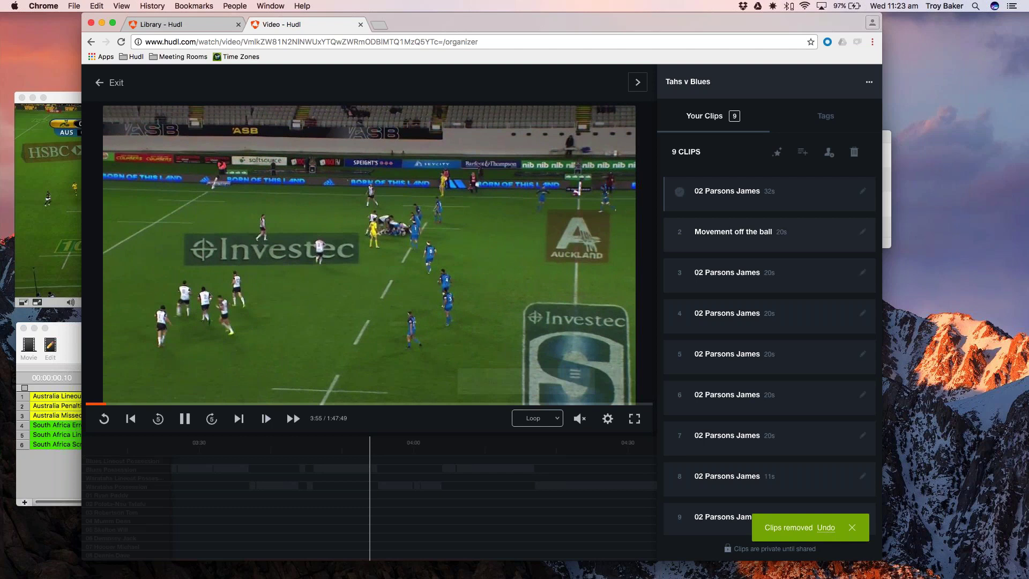
Step: Open the first clip for editing and write the comment "What were you thinking?" at 3:50
click(820, 192)
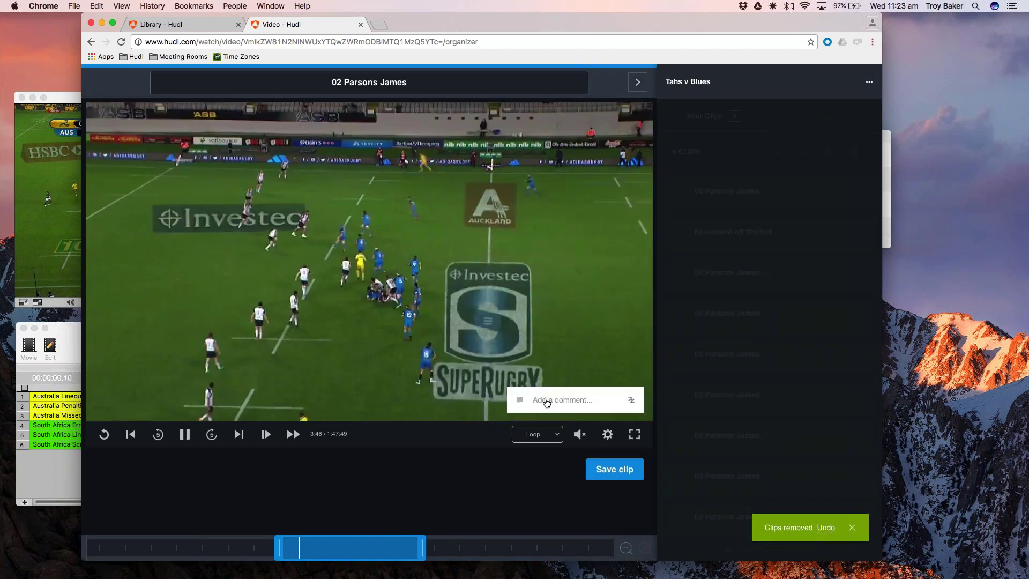
click(546, 402)
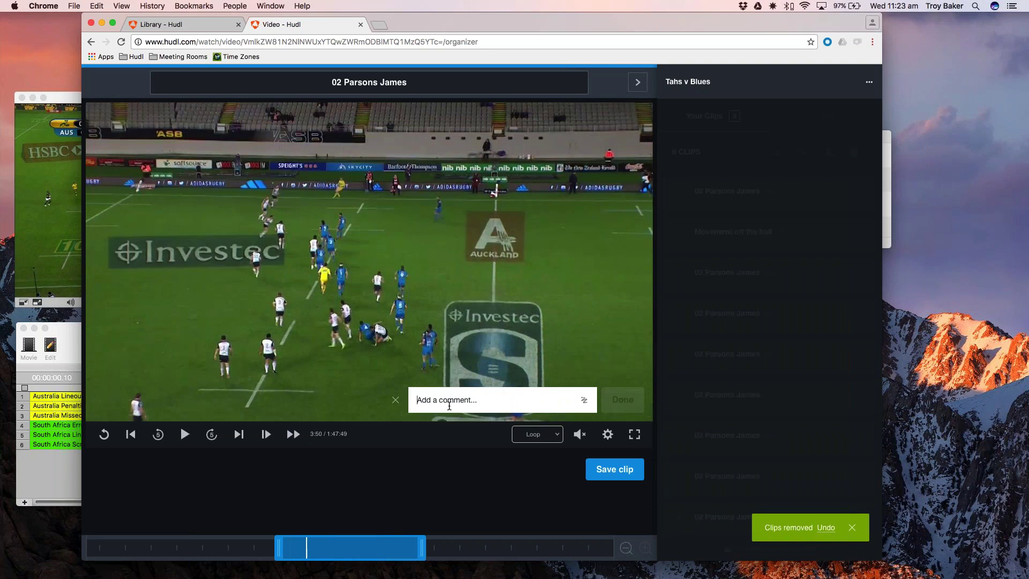
text(W)
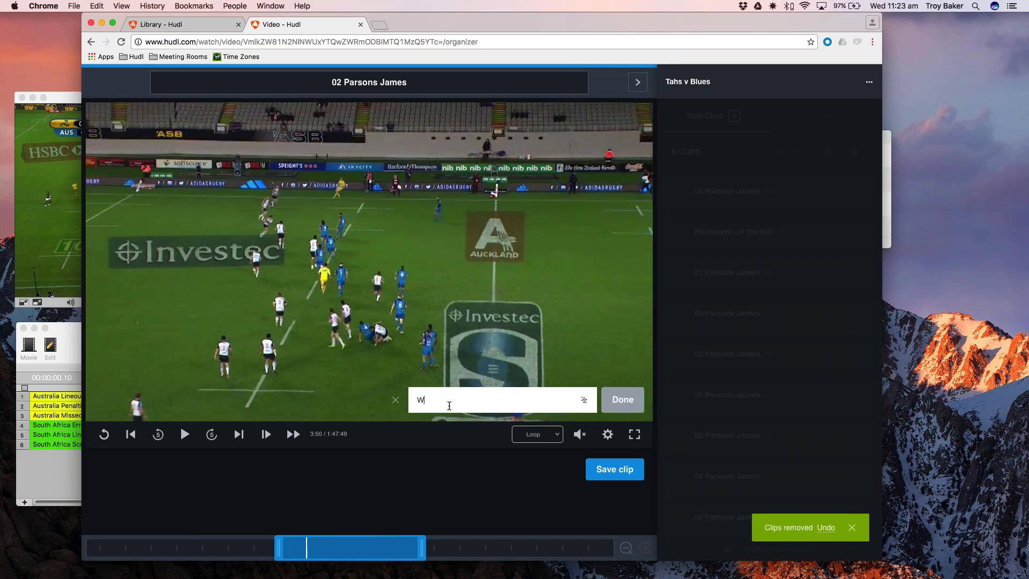
text(hat w)
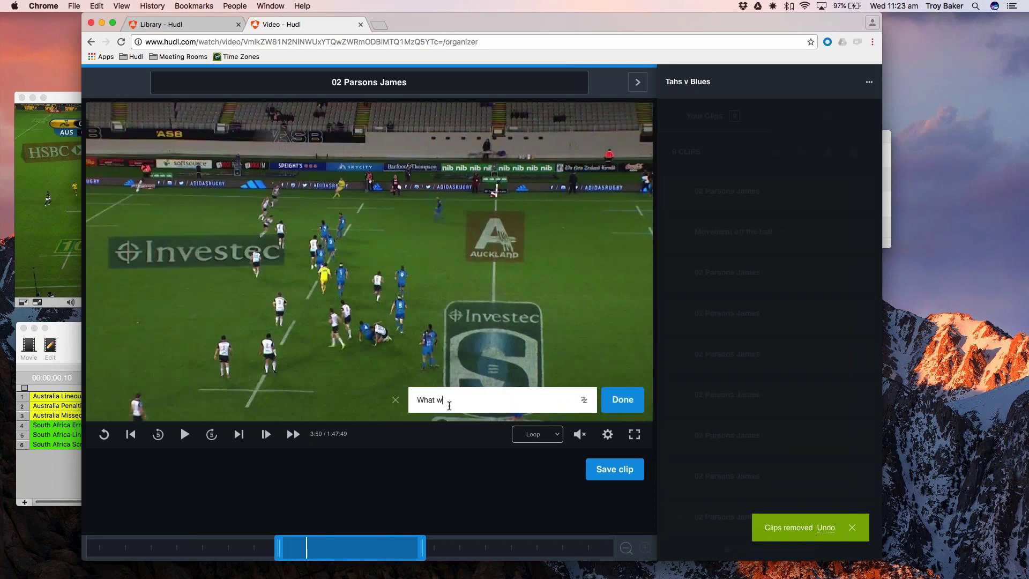
text(ere you thinking?)
Step: Add a freehand yellow circle around a blue player and a horizontal line leading to it to the comment, finish it, and save the clip
click(584, 400)
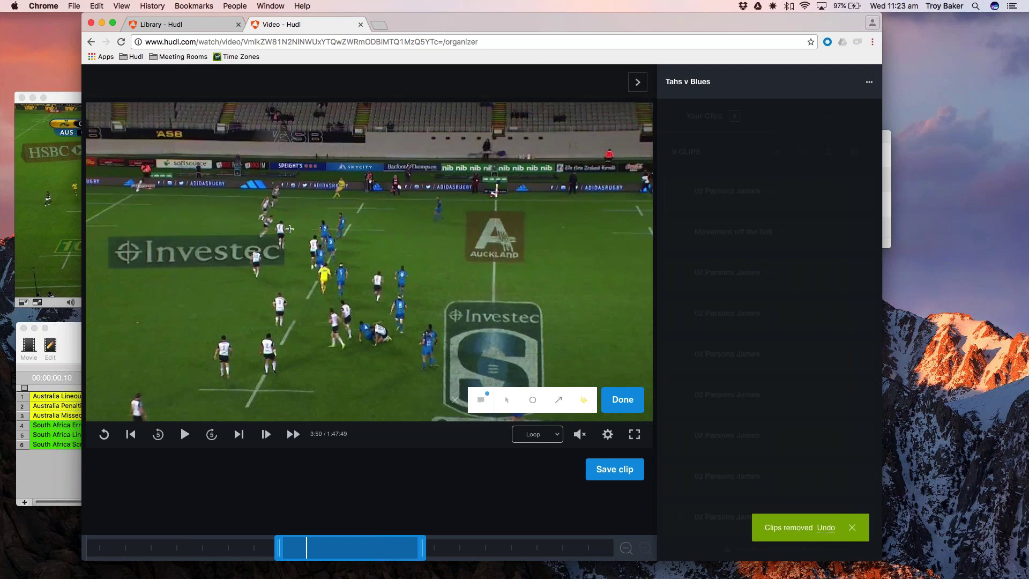
mouse_move(342, 210)
mouse_down()
mouse_move(330, 222)
mouse_move(371, 235)
mouse_move(338, 208)
mouse_up()
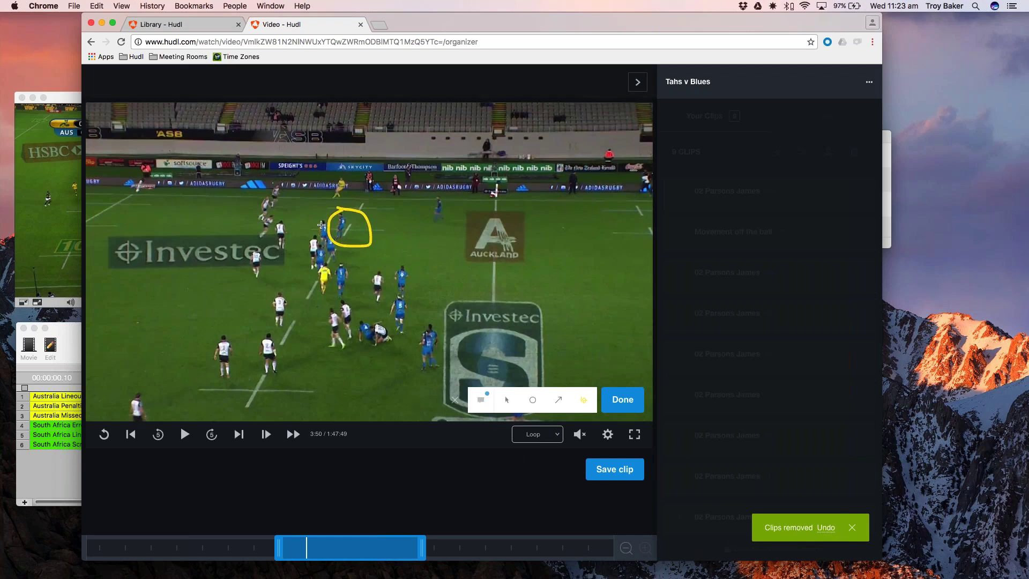
drag(241, 225, 325, 225)
click(621, 400)
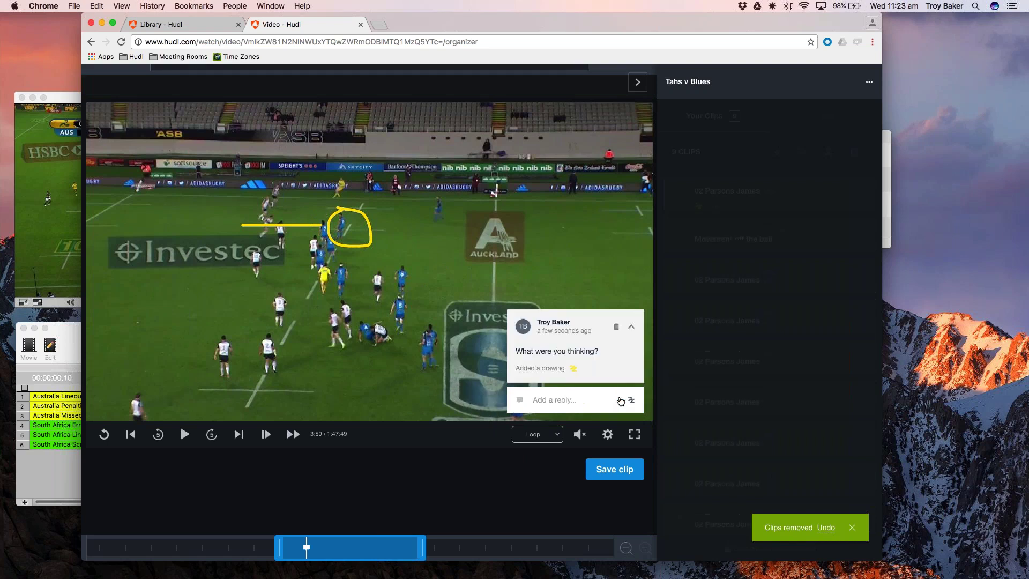
click(616, 471)
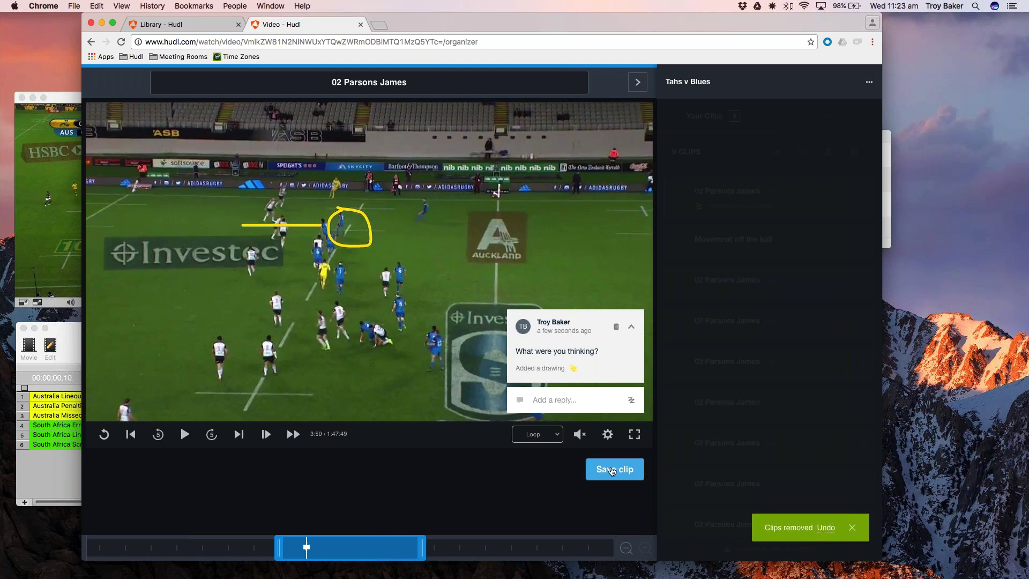
click(612, 469)
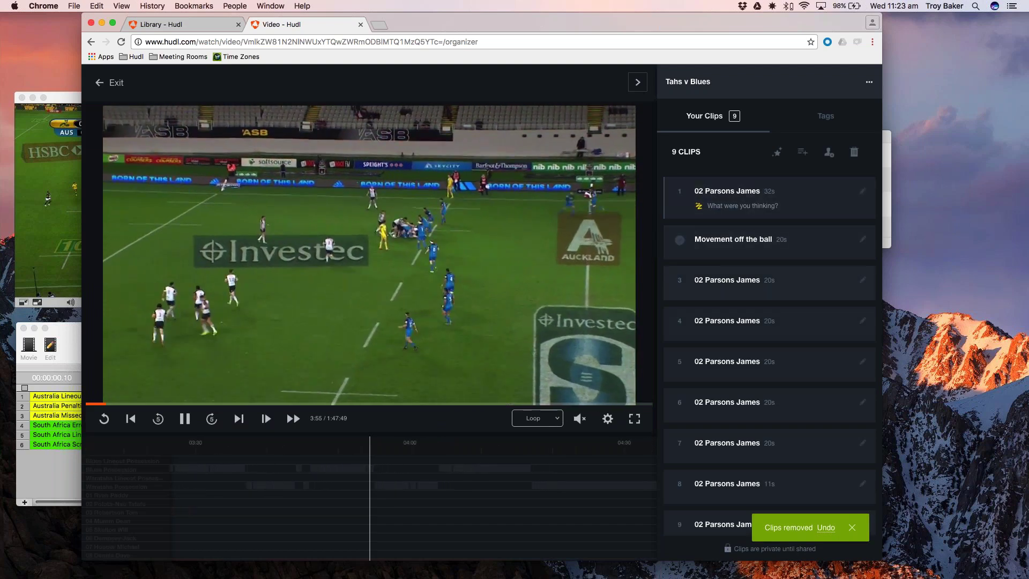
Step: Remove the fifth clip from Your Clips, then remove the sixth clip of the remaining list
click(679, 363)
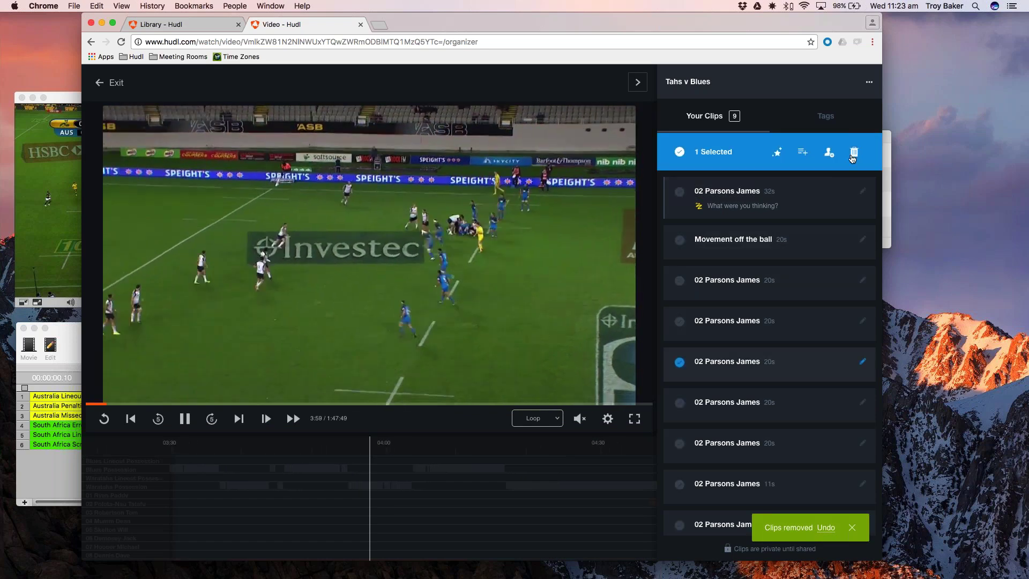
key(Delete)
click(680, 402)
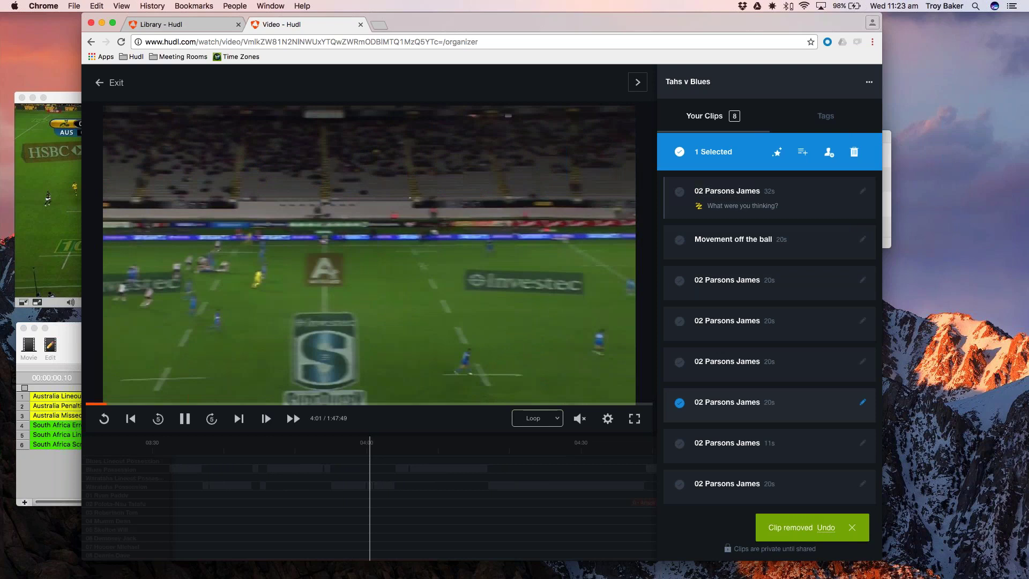
key(Delete)
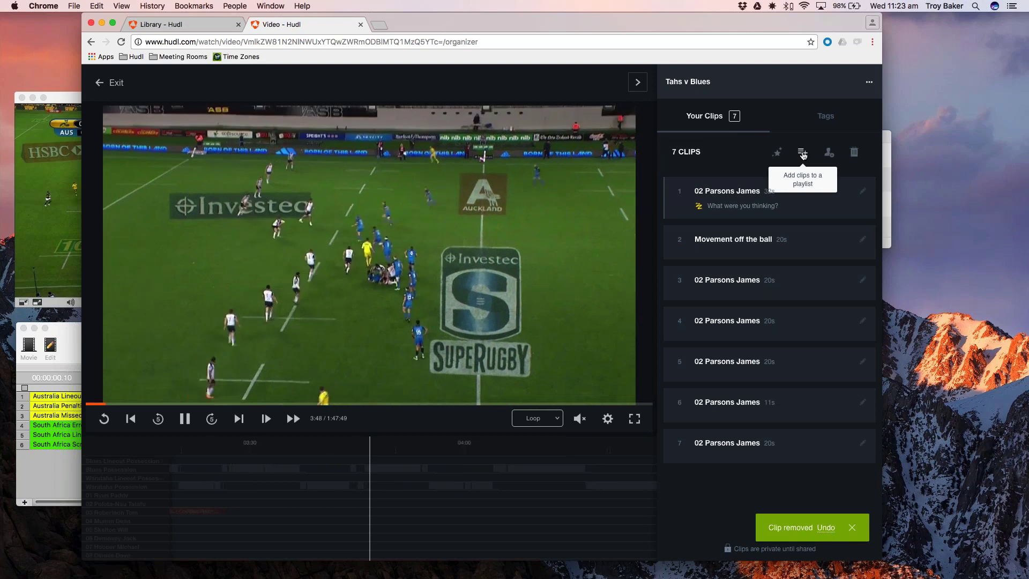
Step: Select the first three clips in Your Clips and add them to a new playlist called "Defense Review"
click(676, 193)
click(680, 239)
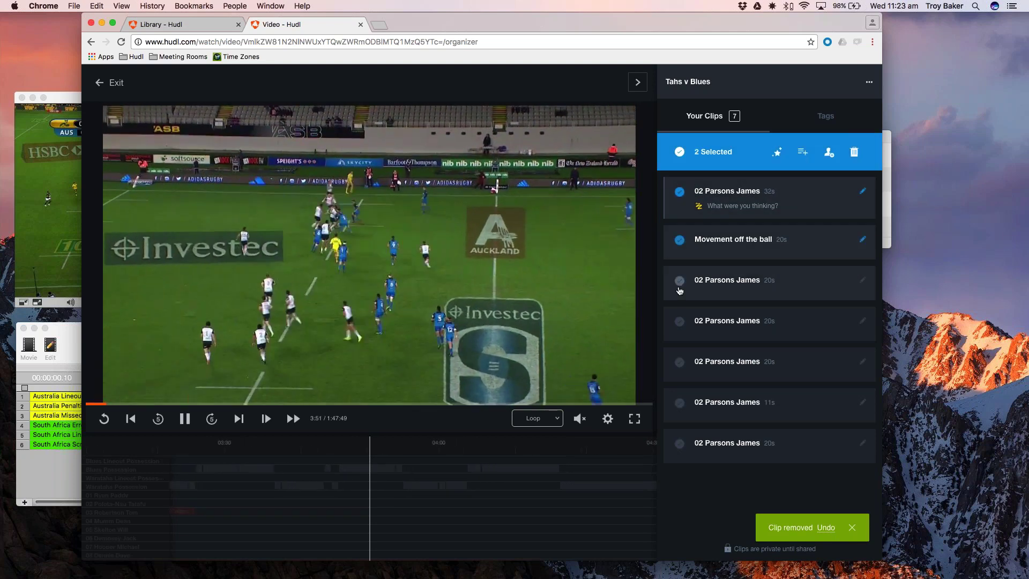
click(680, 282)
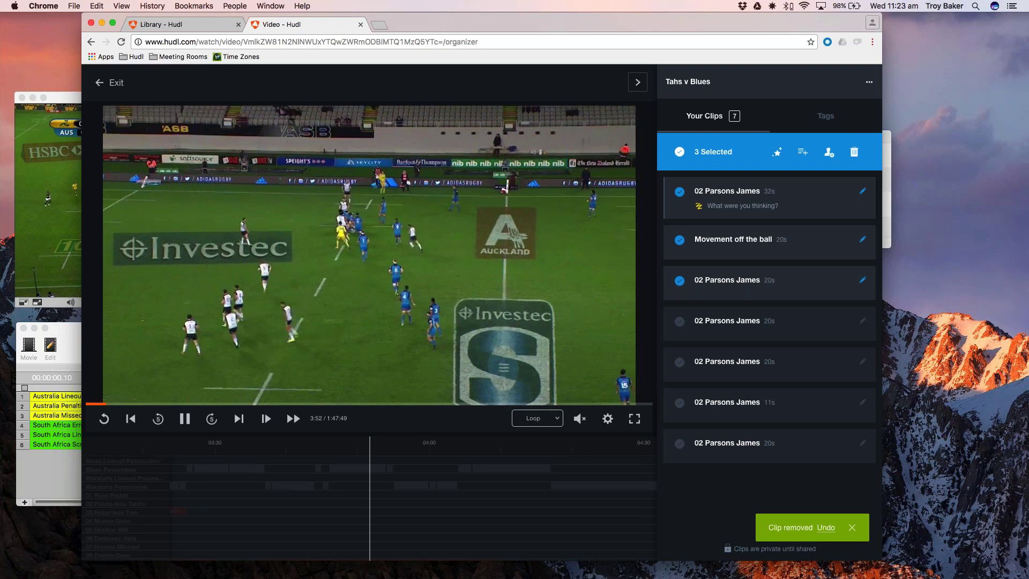
click(802, 152)
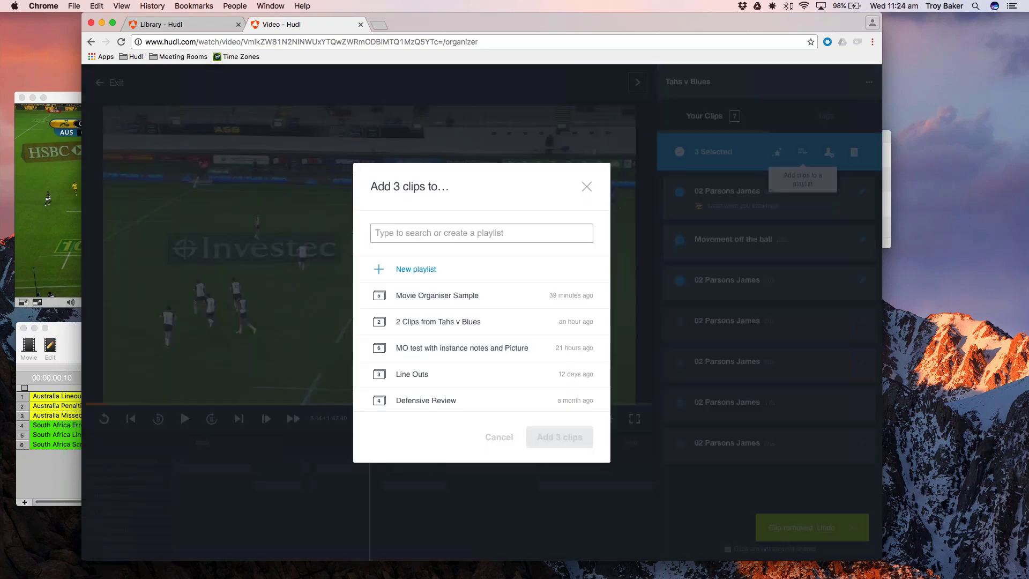
click(445, 232)
text(D)
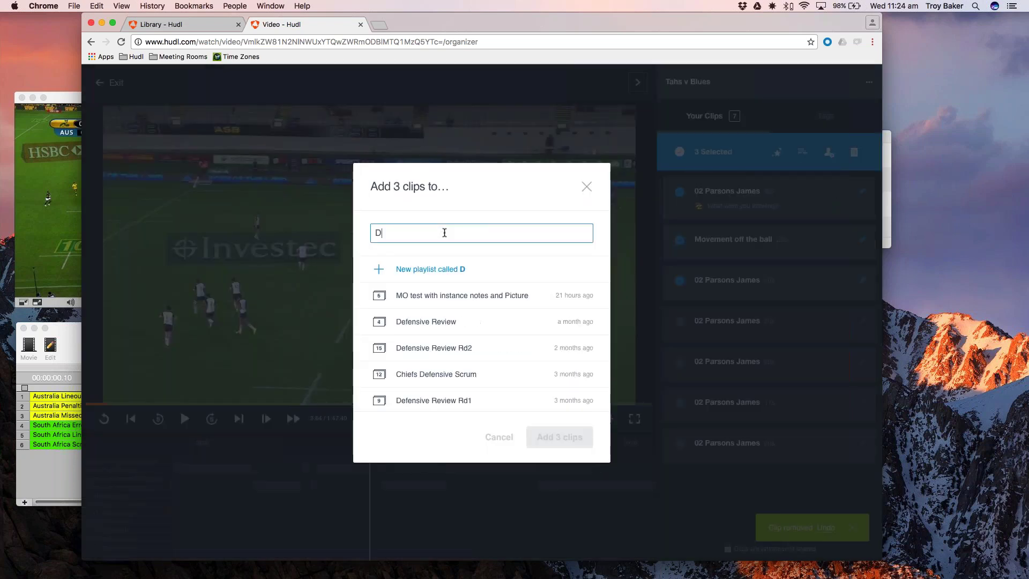
text(efense Review)
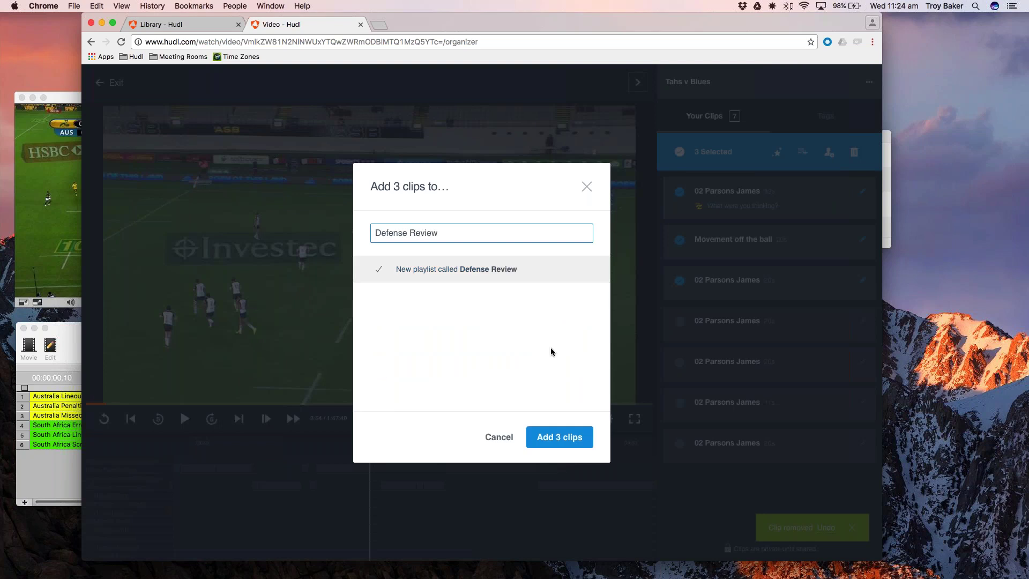
click(551, 440)
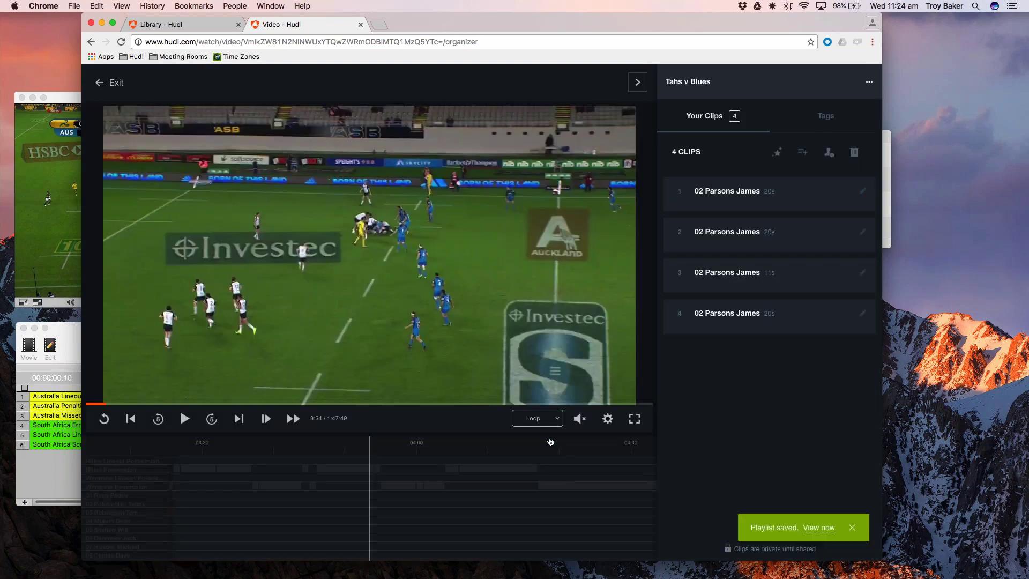
Step: Exit the video to the library and open the Defense Review playlist
mouse_move(512, 323)
click(115, 86)
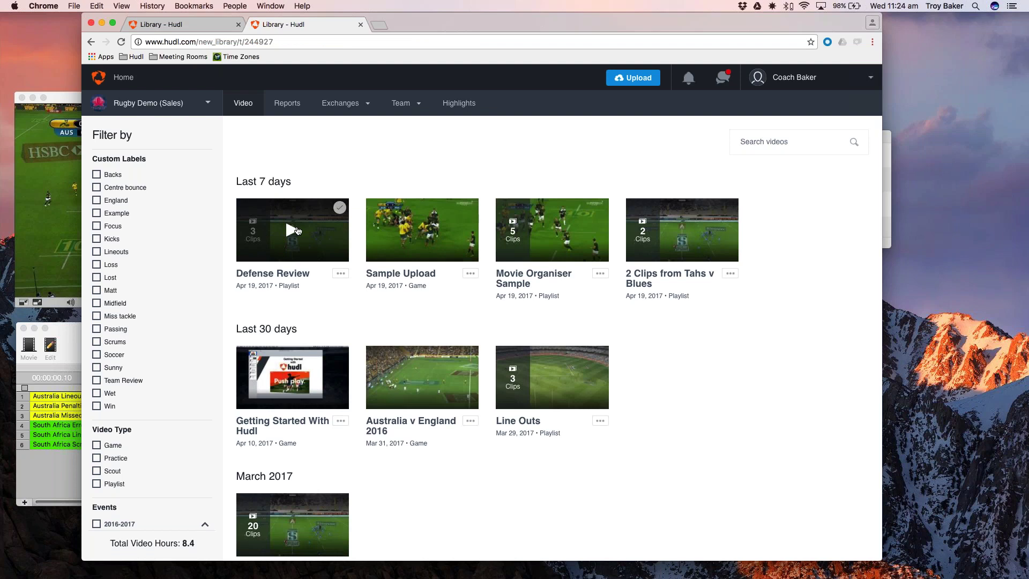
click(298, 231)
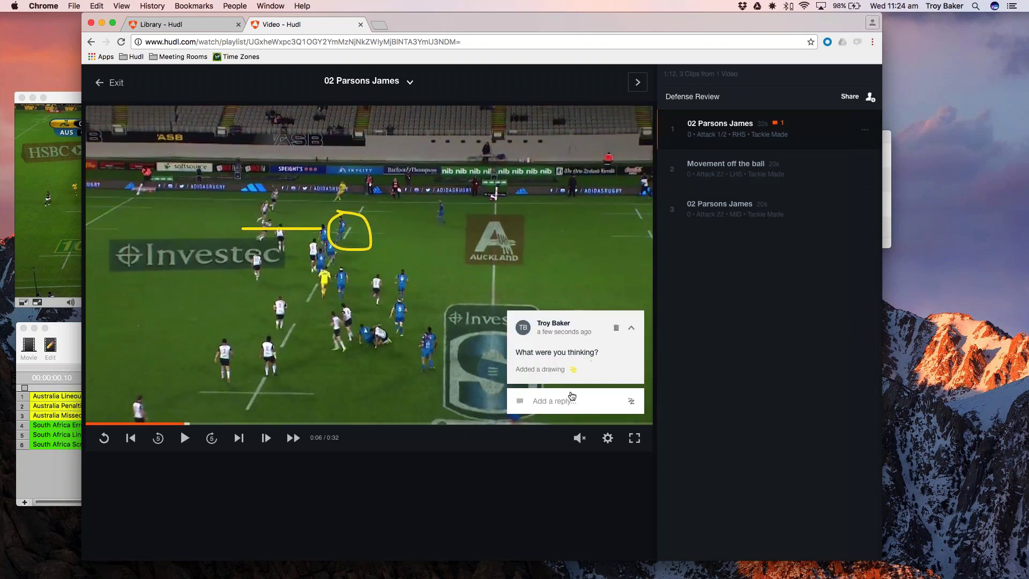
Step: Reply "too many numbers???" to the "What were you thinking?" comment on the first clip and resume playback
click(553, 403)
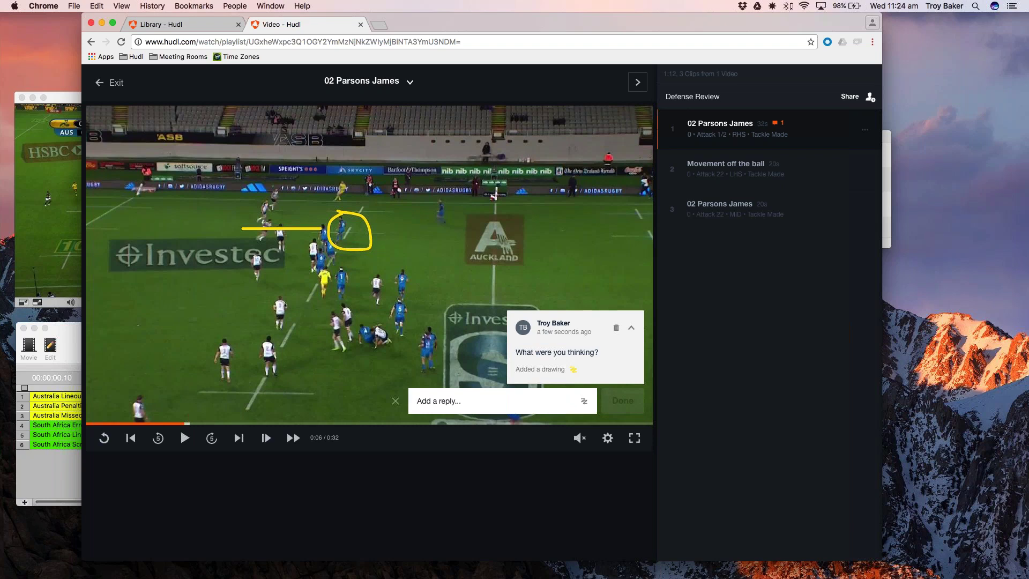
text(too many)
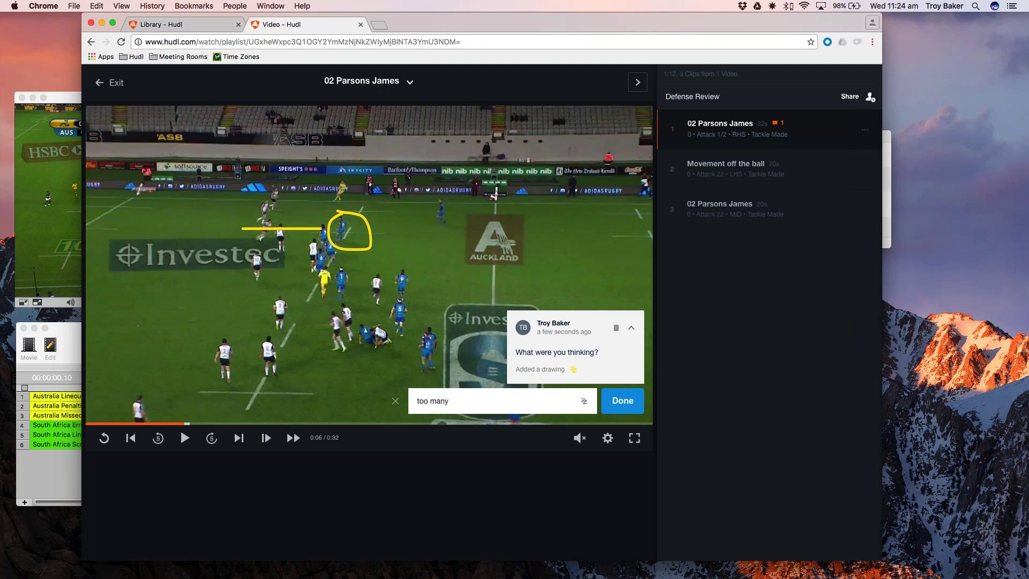
text( numbers???)
key(Return)
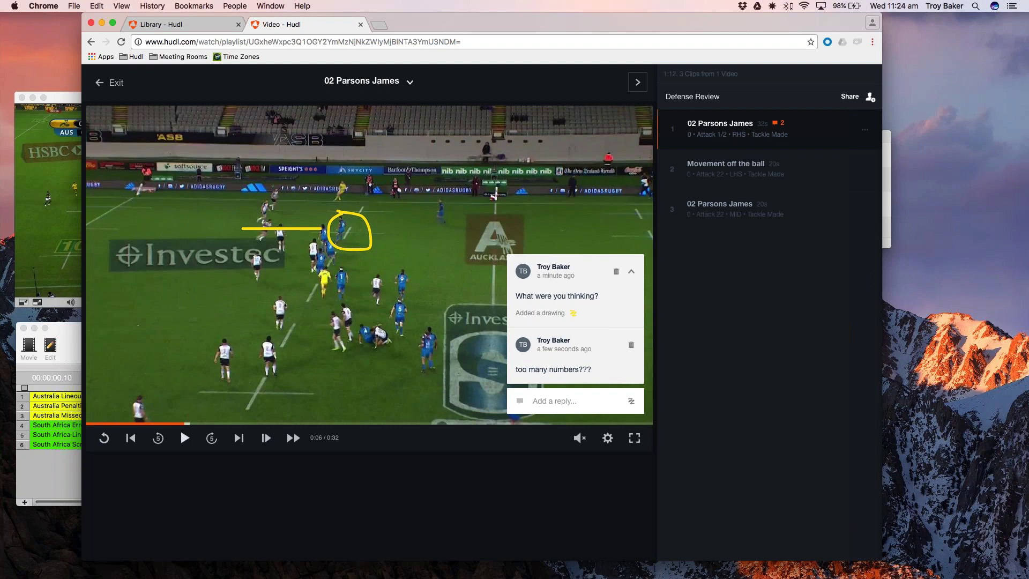
click(185, 438)
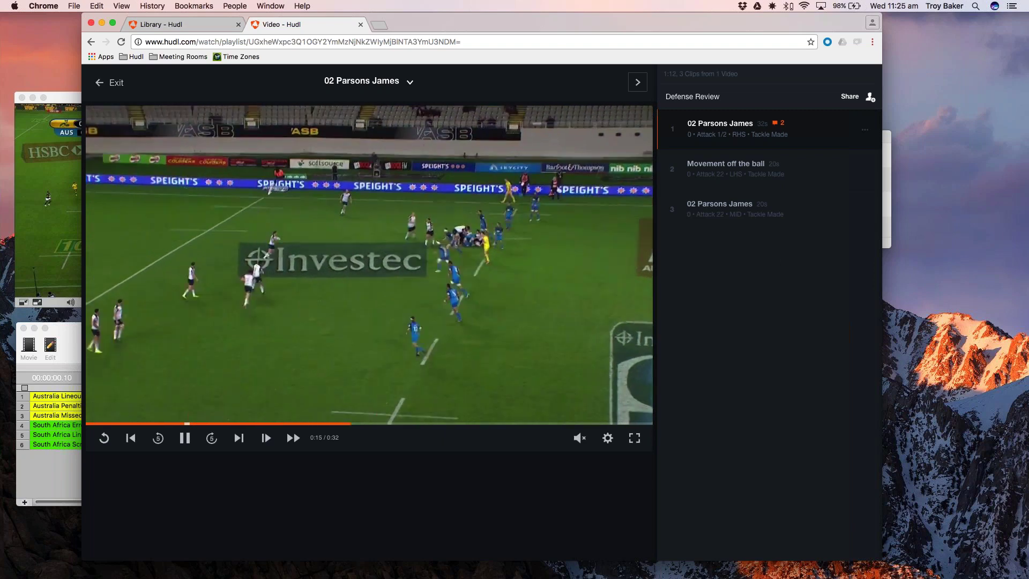
Step: Start sharing the Defense Review playlist with the Backs group, and discard the share draft
click(851, 97)
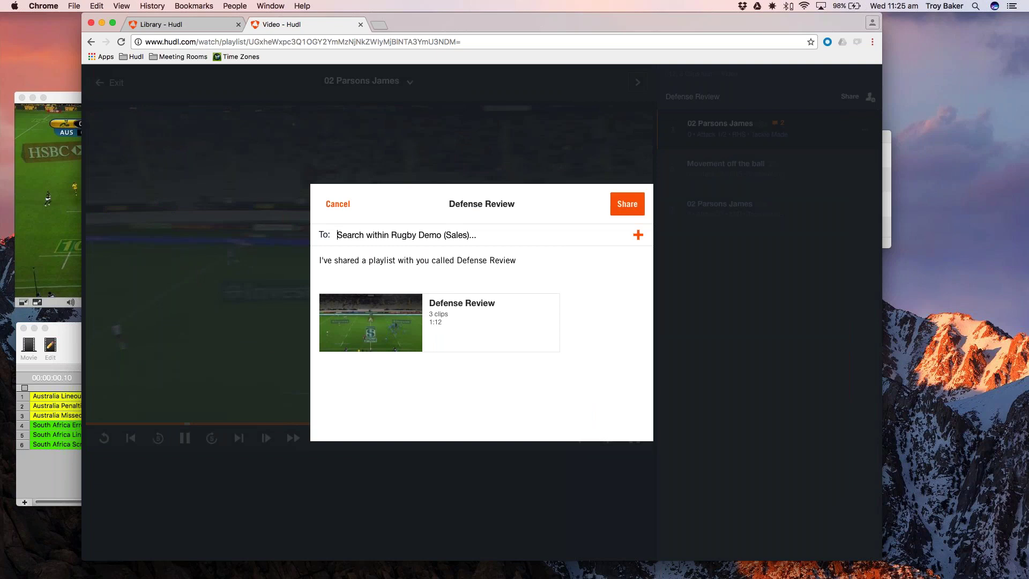
click(638, 235)
scroll(478, 351, down, 2)
scroll(478, 351, up, 2)
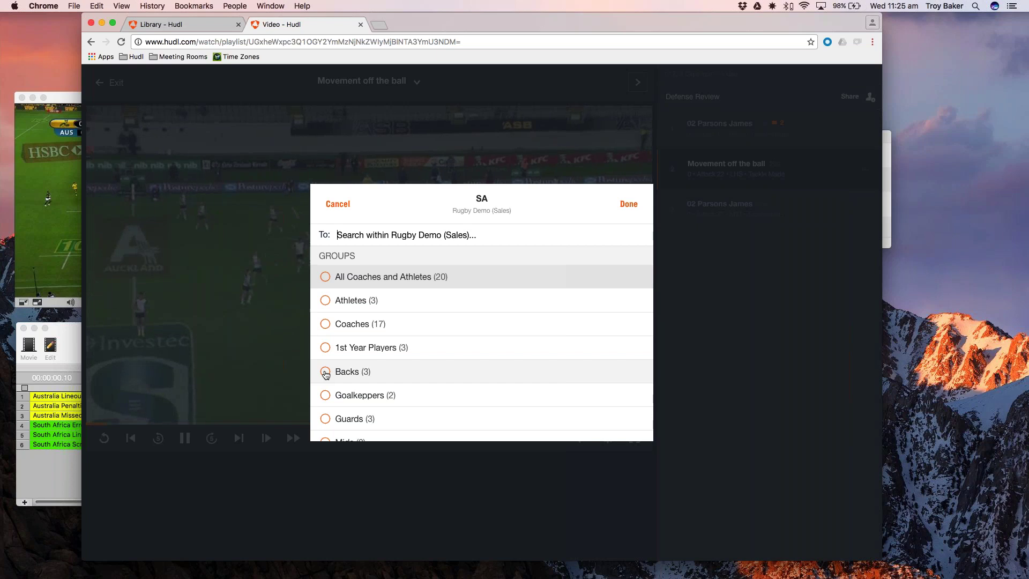
click(325, 372)
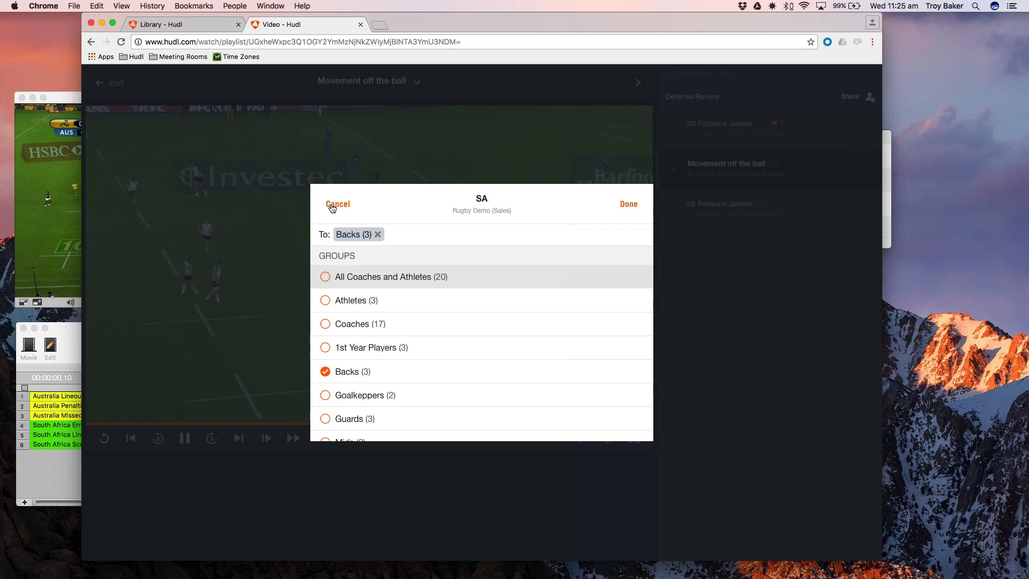
click(333, 209)
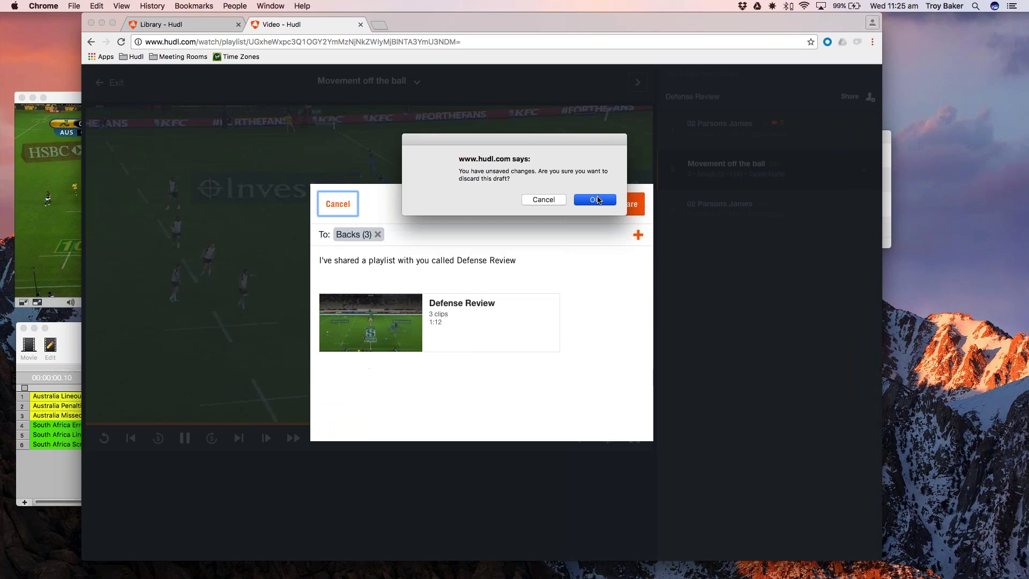
click(551, 200)
click(338, 204)
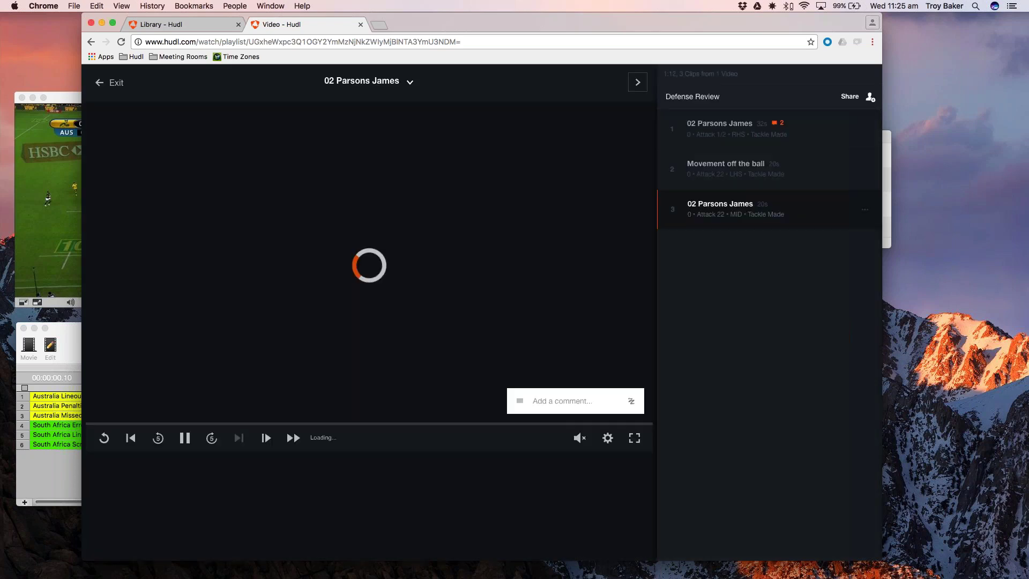
Step: Exit the playlist to the library and reopen the Tahs v Blues video
click(116, 87)
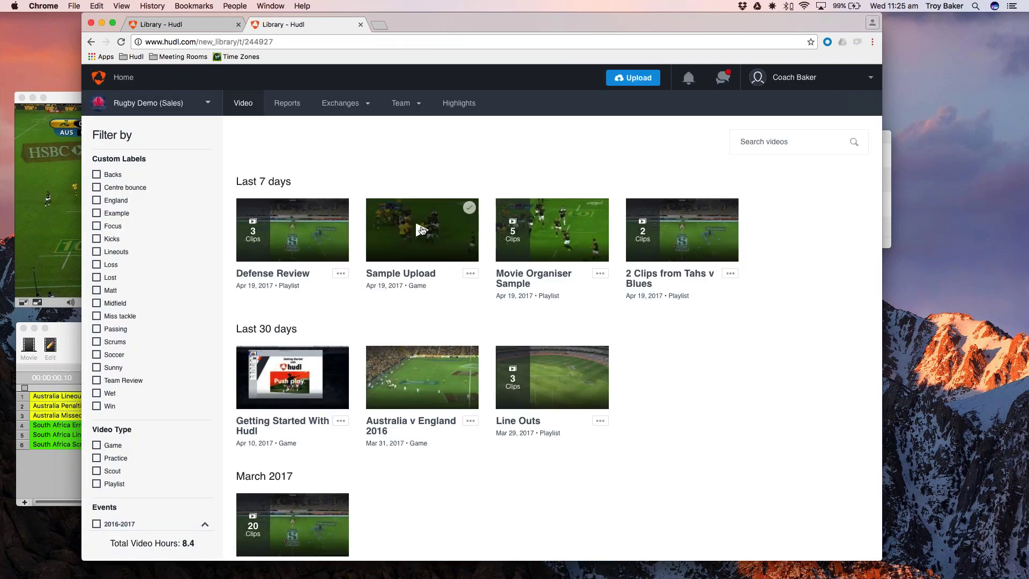
scroll(421, 229, down, 1)
scroll(317, 429, down, 10)
click(288, 485)
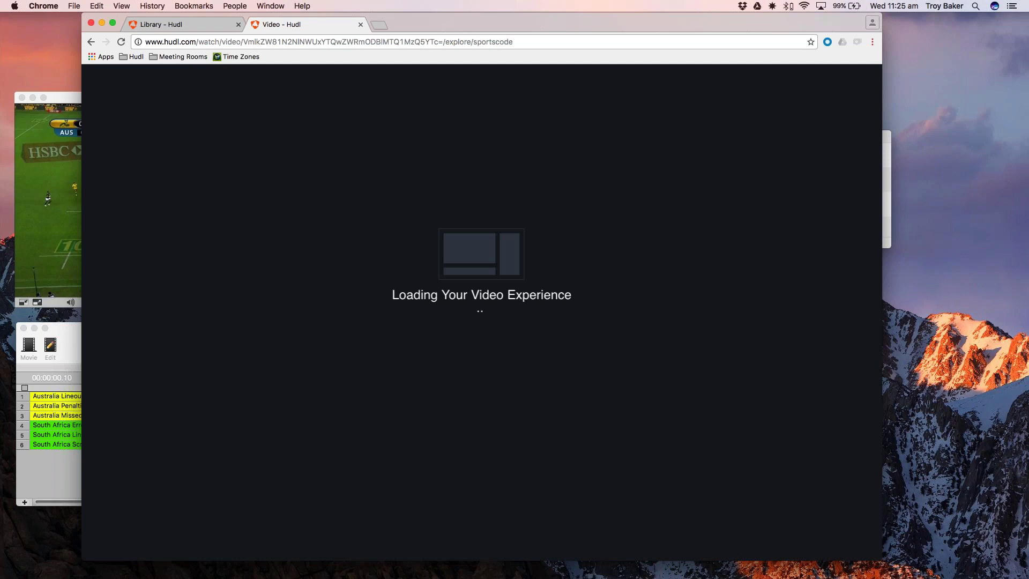
drag(660, 19, 655, 19)
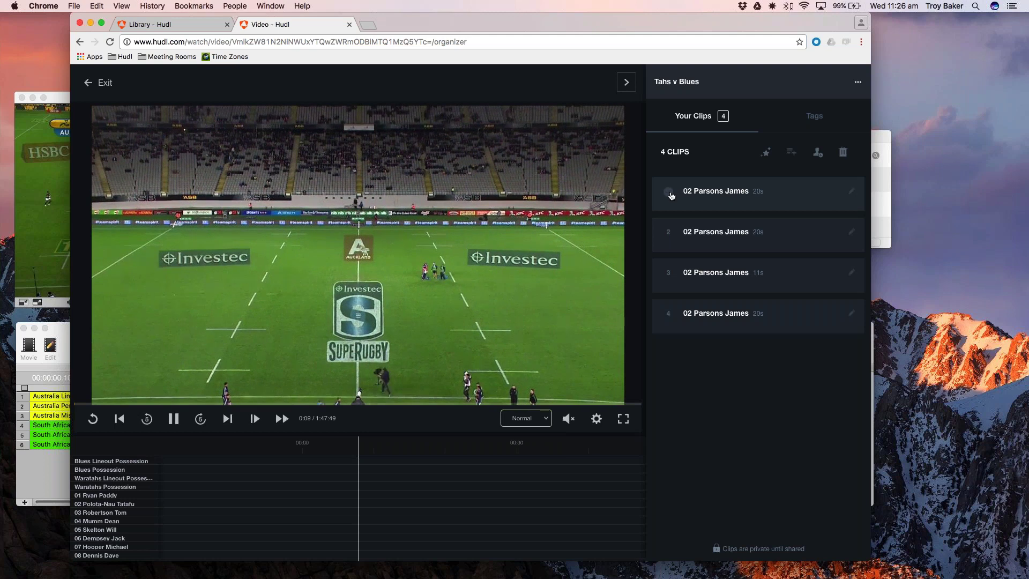
Step: Select the first two remaining clips, bring up the recipient groups for sharing them, and cancel the share
click(668, 192)
click(668, 232)
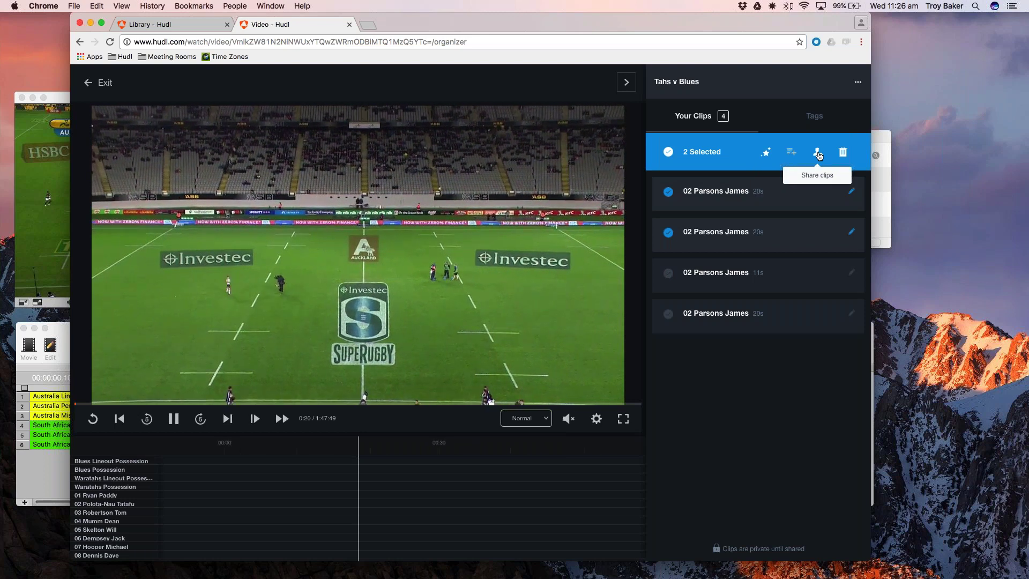
key(space)
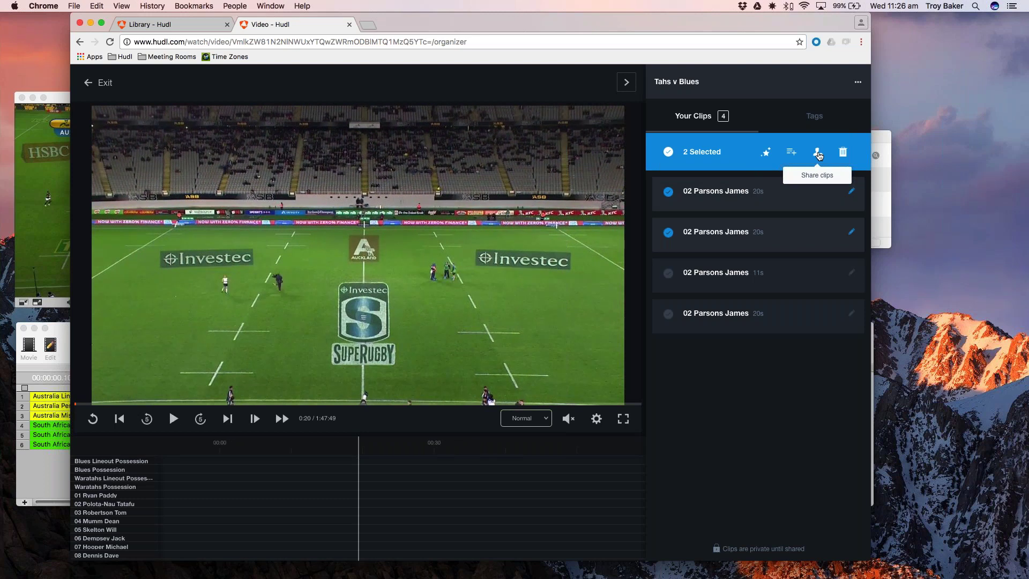
click(817, 154)
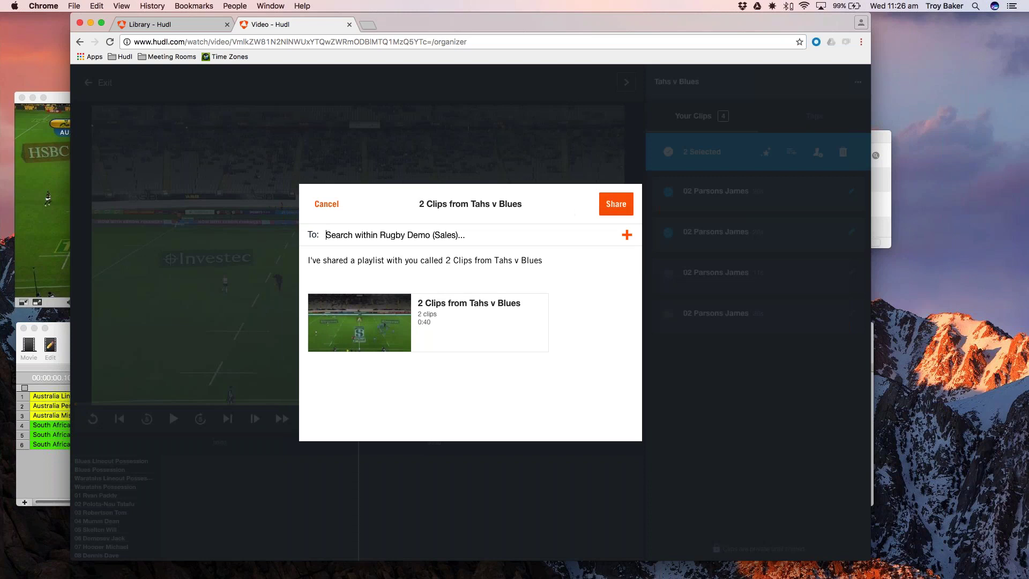
click(326, 235)
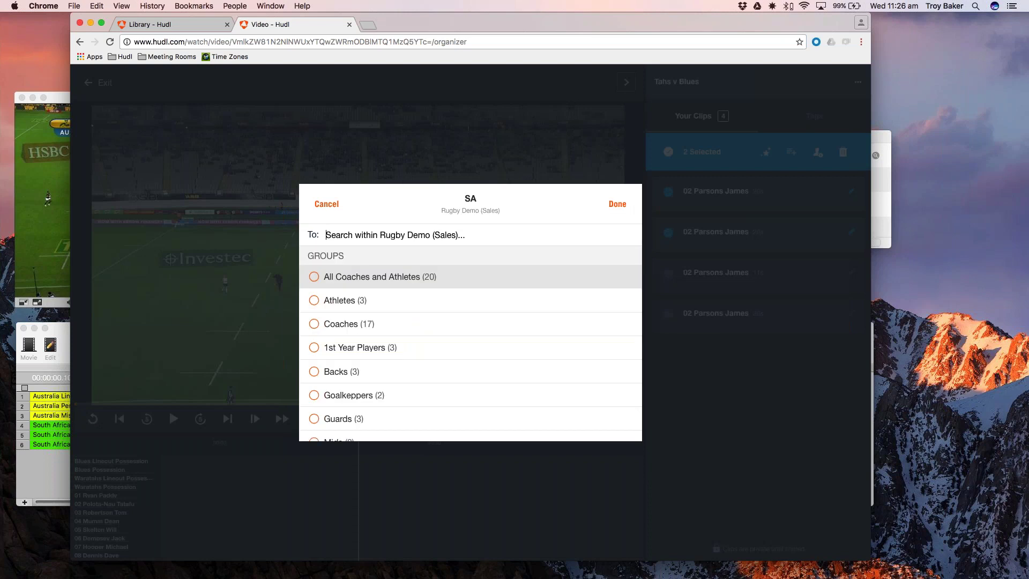
click(343, 205)
click(343, 205)
click(604, 201)
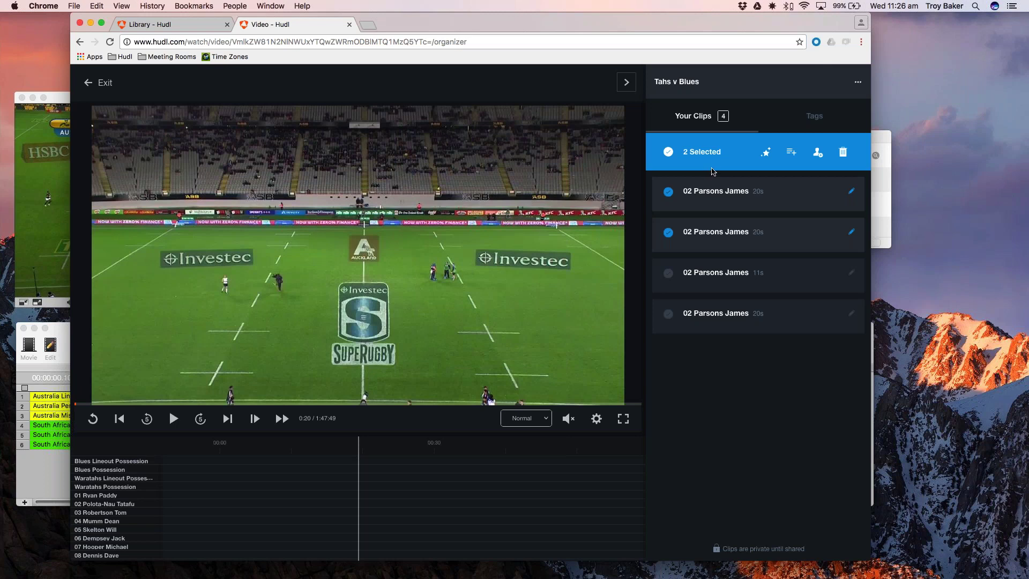
Step: Show the tag filters of the Tahs v Blues video, exit to the library and reposition the browser window
click(815, 117)
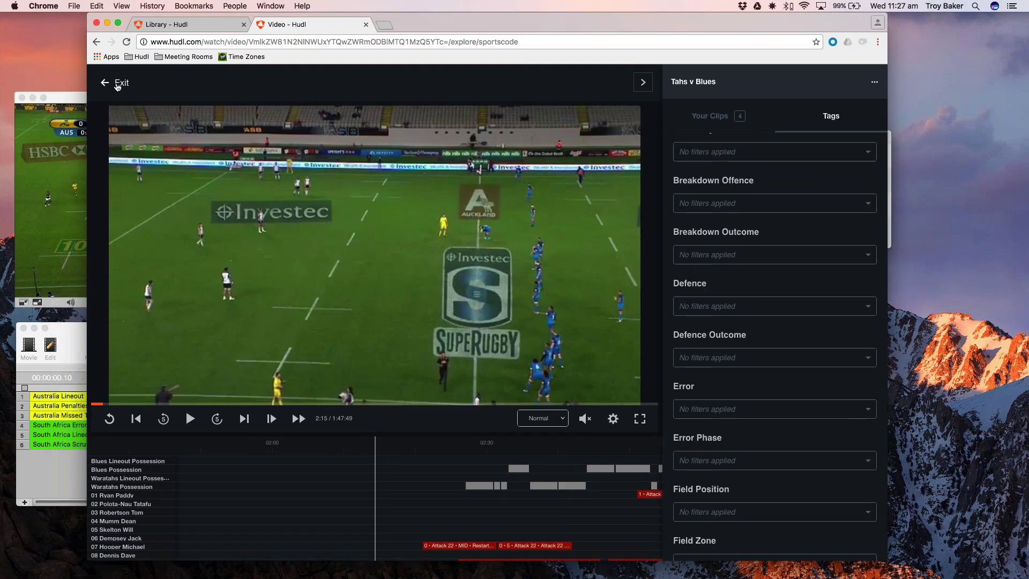
click(118, 84)
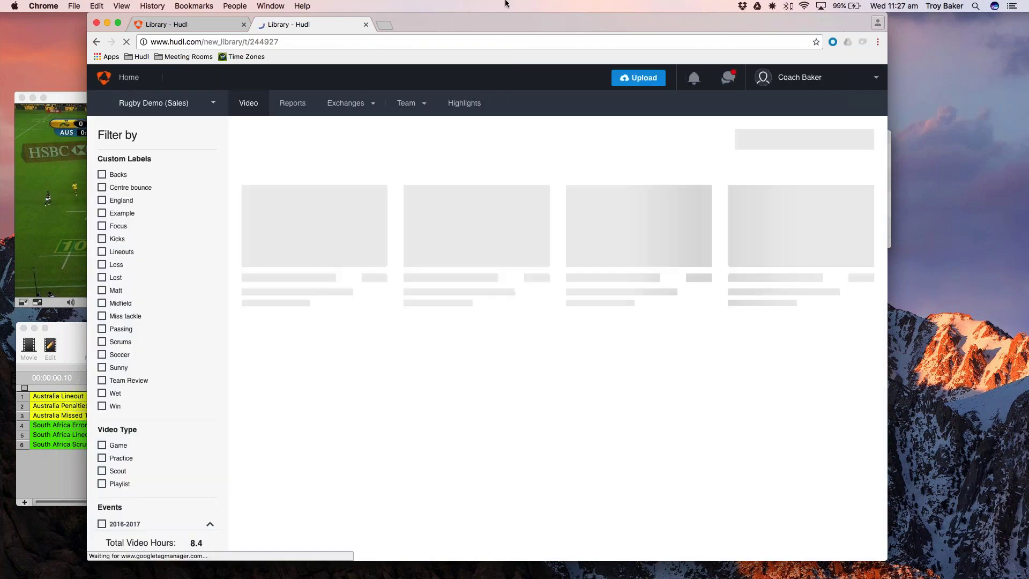
drag(508, 20, 578, 64)
drag(499, 64, 501, 4)
Step: Switch to SportsCode and move the Sample database timeline and its movie slightly higher on the desktop
key(super+Tab)
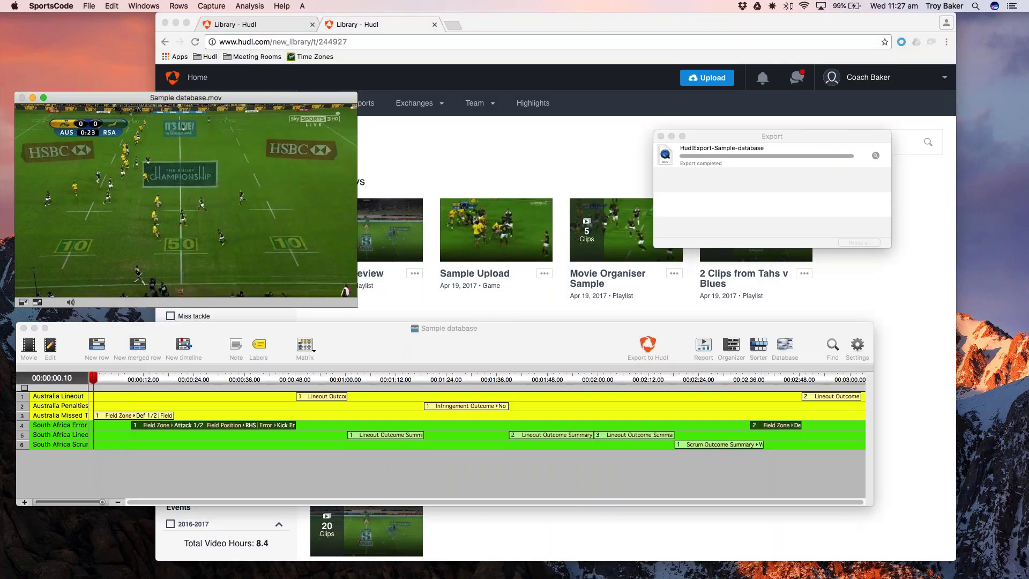
click(400, 339)
drag(401, 333, 403, 309)
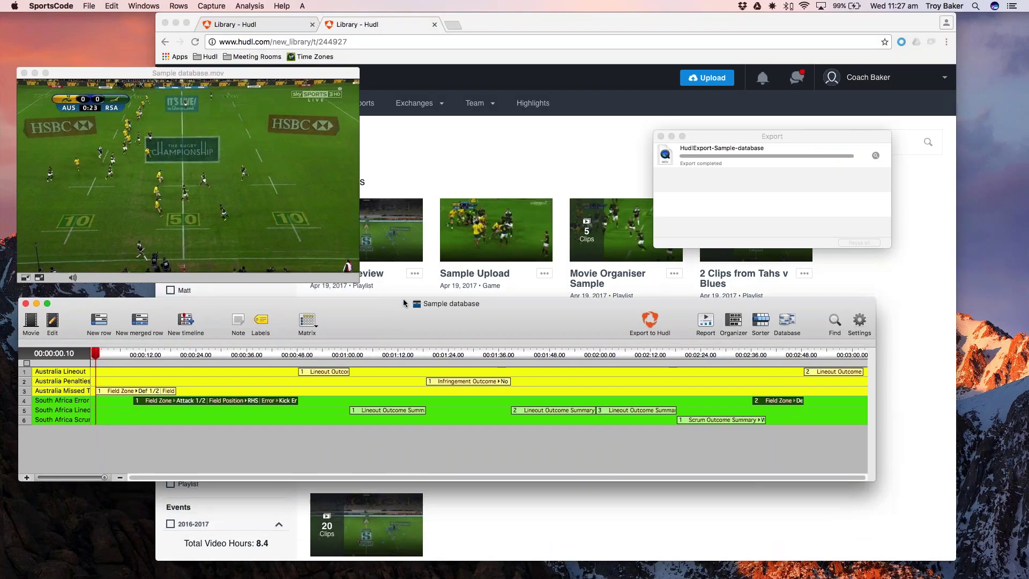
mouse_move(190, 102)
mouse_move(426, 401)
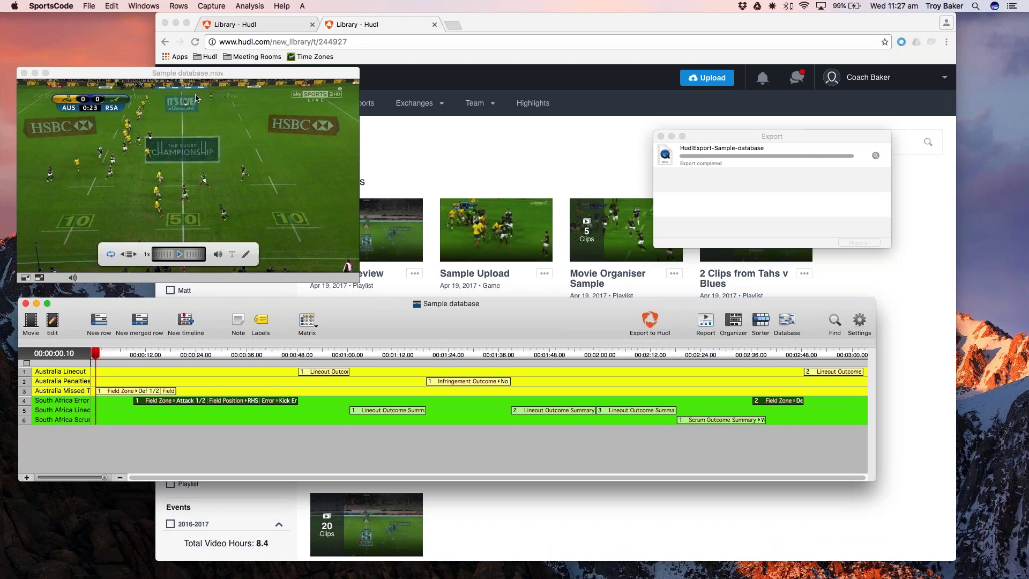
Step: Open the recent file Movie organizer sample, position its window beside the Sample database movie and show the organizer's movie
click(85, 4)
mouse_move(284, 39)
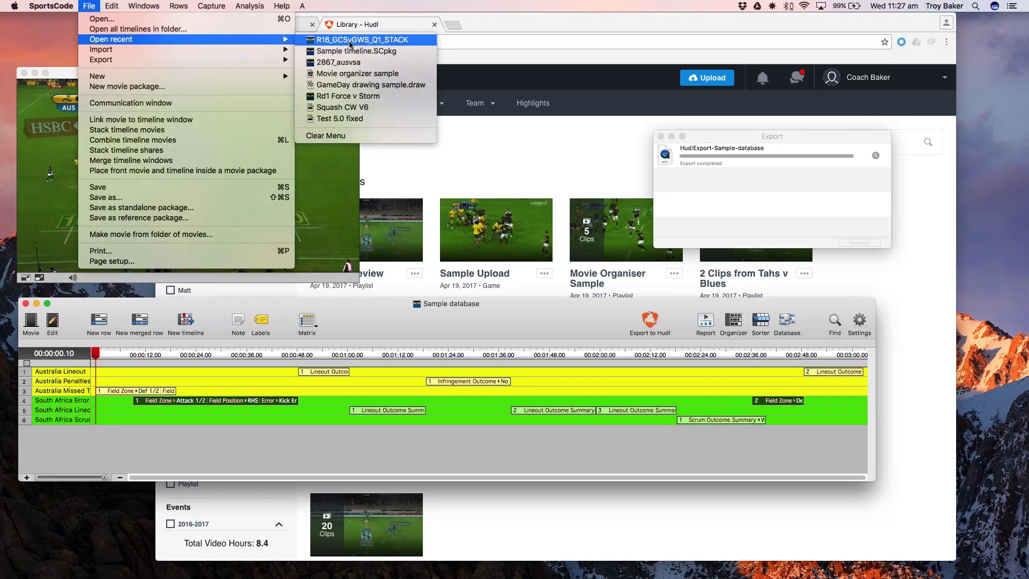
click(357, 73)
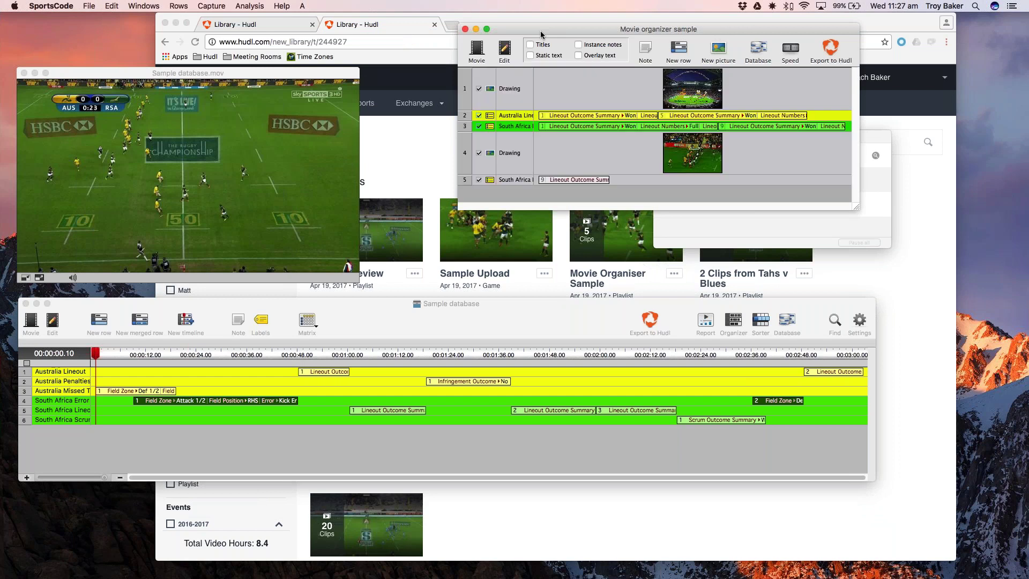
drag(540, 30, 501, 52)
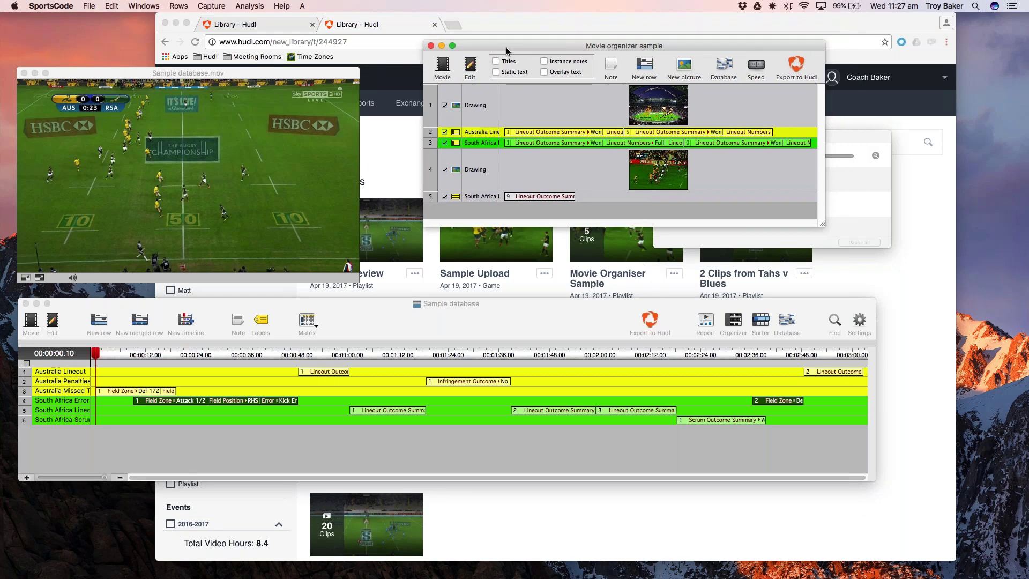
drag(770, 51, 756, 53)
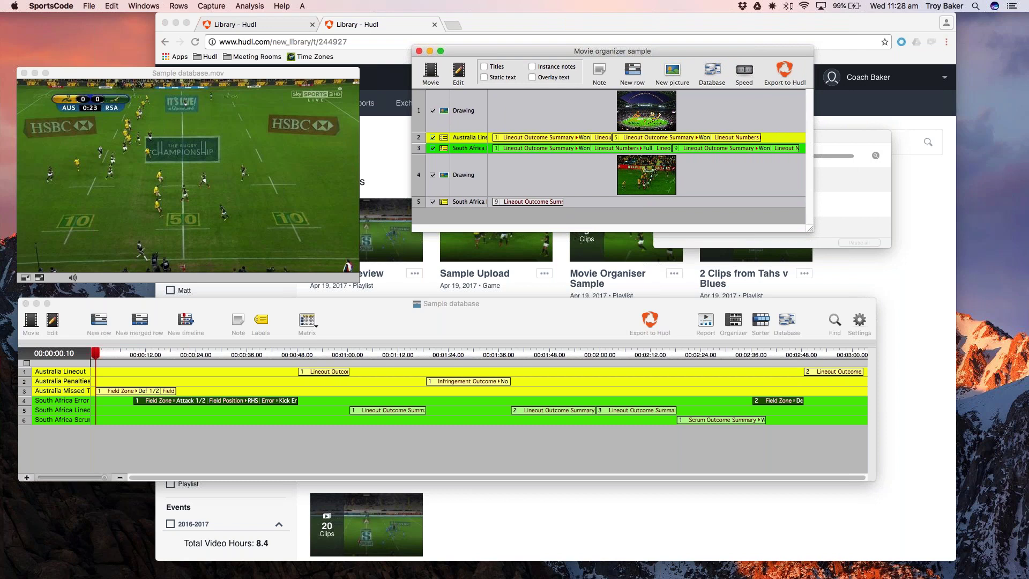
click(431, 72)
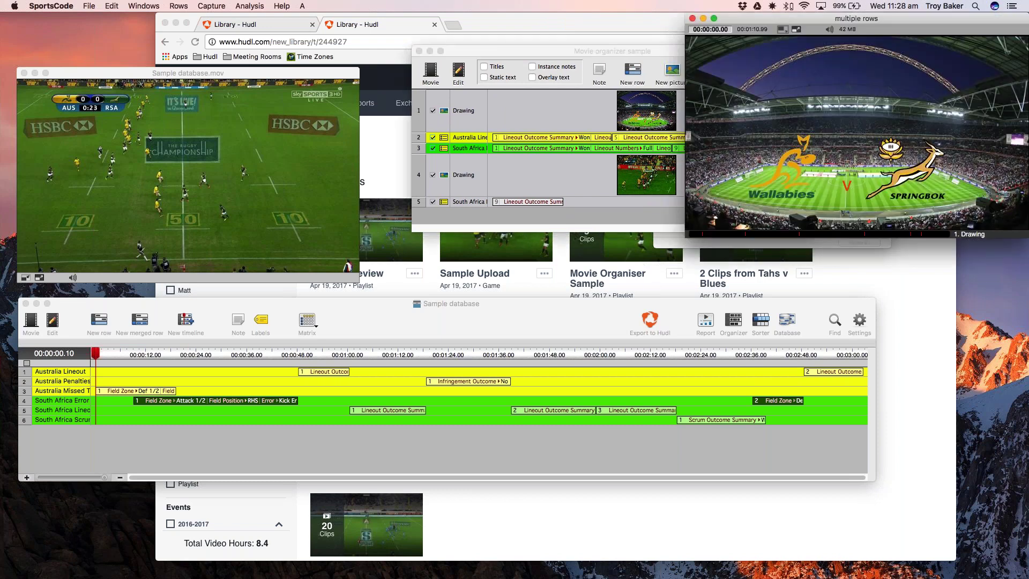
Step: Move the multiple rows movie to the middle of the desktop, play it and turn on its text overlay
drag(841, 26, 505, 215)
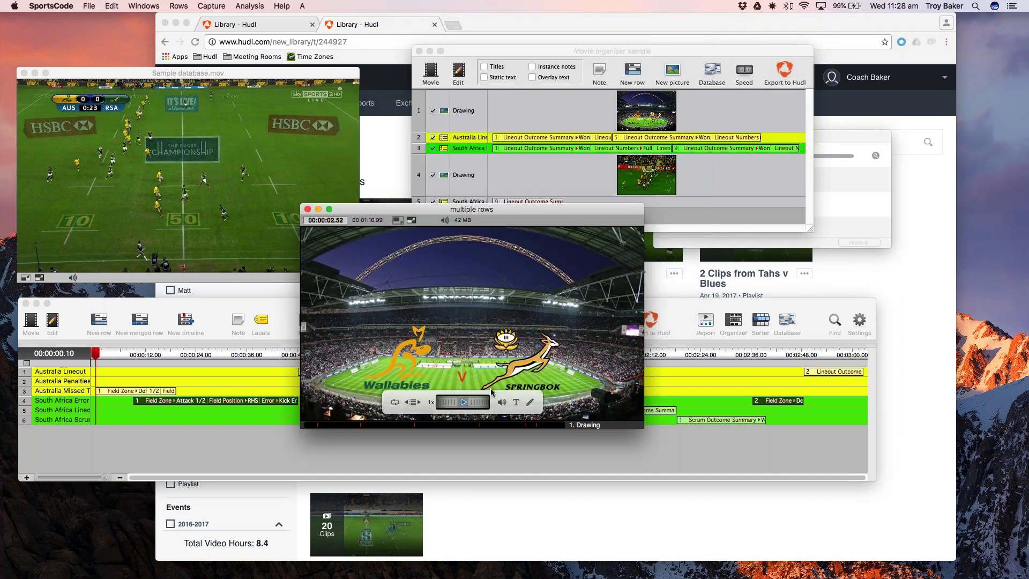
click(463, 402)
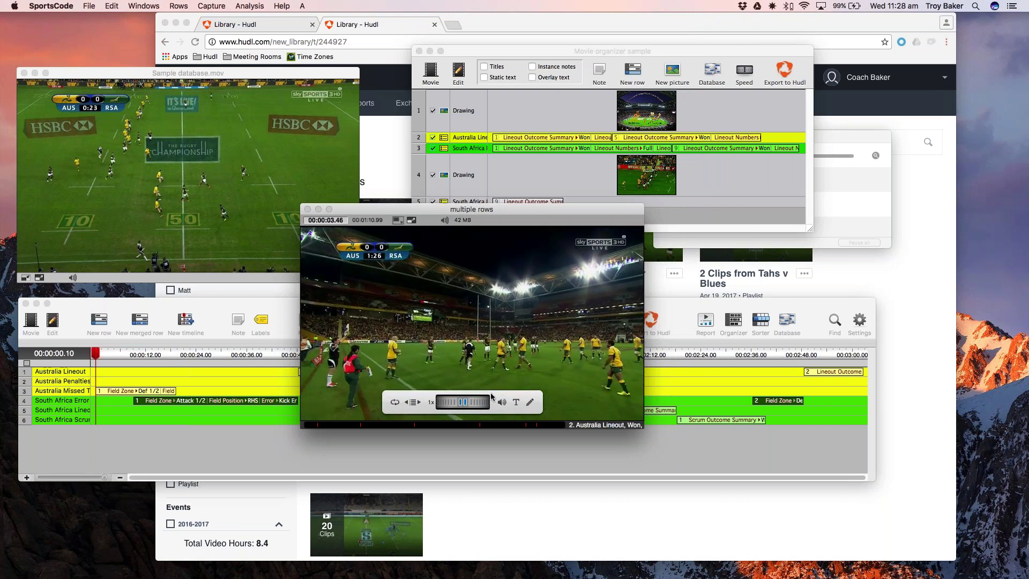
click(463, 406)
click(463, 408)
click(515, 408)
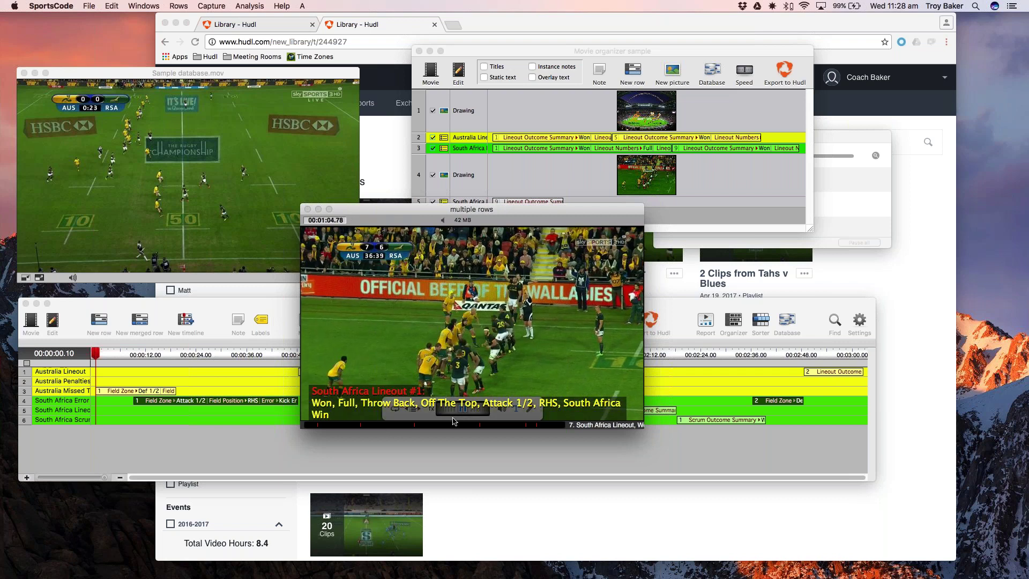
Step: Jump through the multiple rows movie to review the second drawing and the South Africa lineout that follows
click(524, 423)
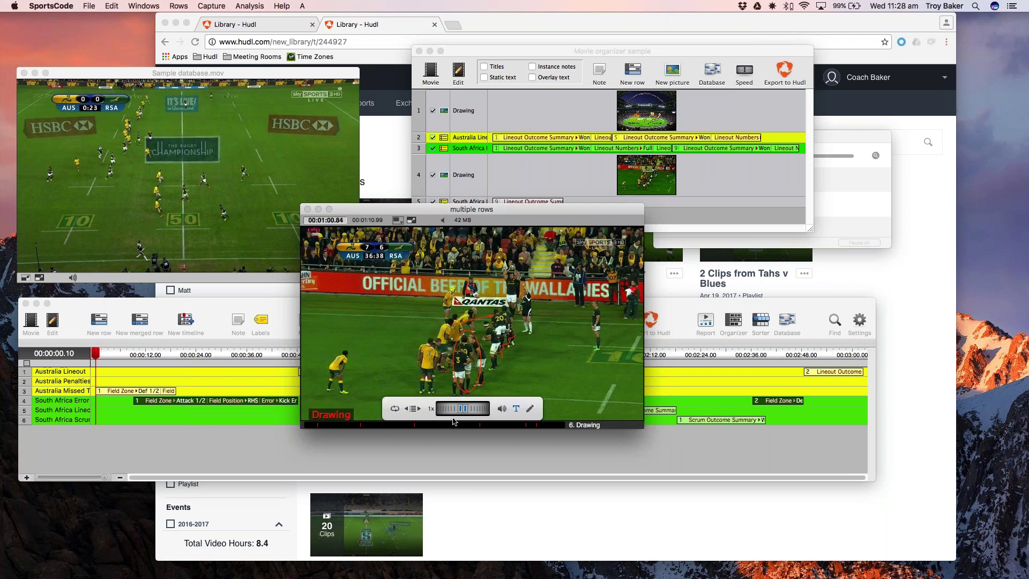
click(511, 428)
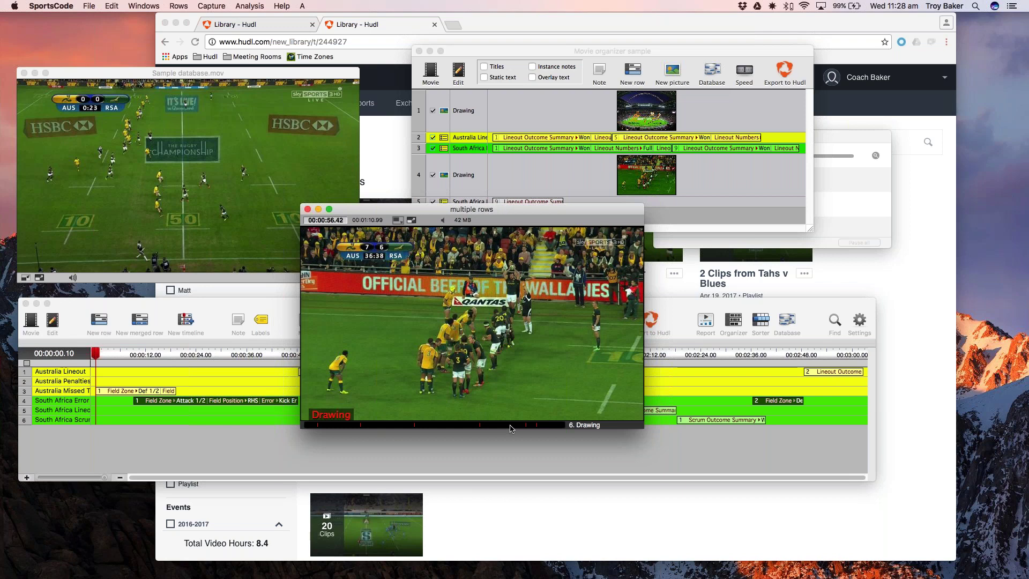
click(508, 427)
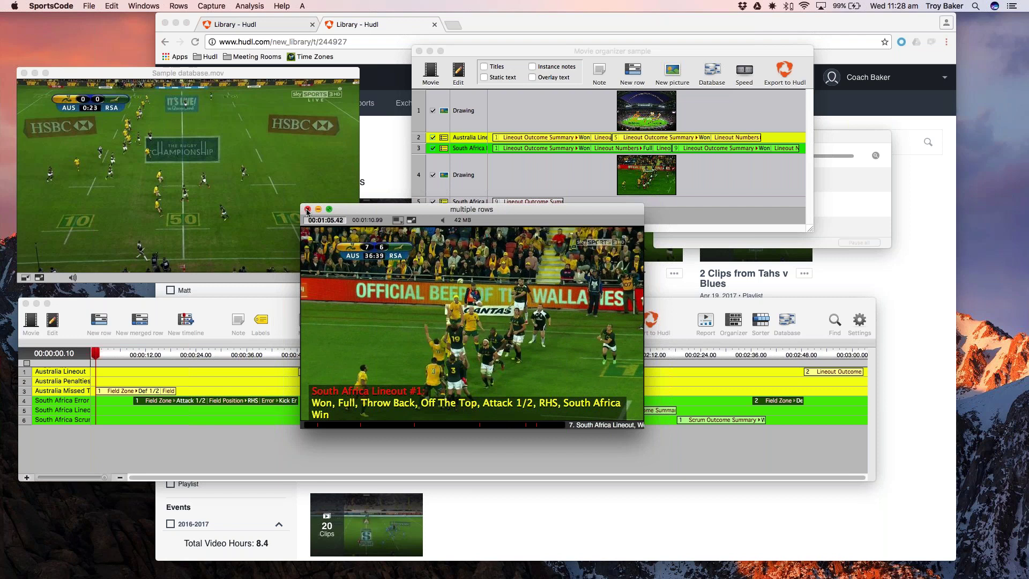
Step: Return to the Movie organizer sample and select the South Africa lineout instances in rows 3 and 5 one after another
click(544, 56)
click(518, 149)
click(700, 149)
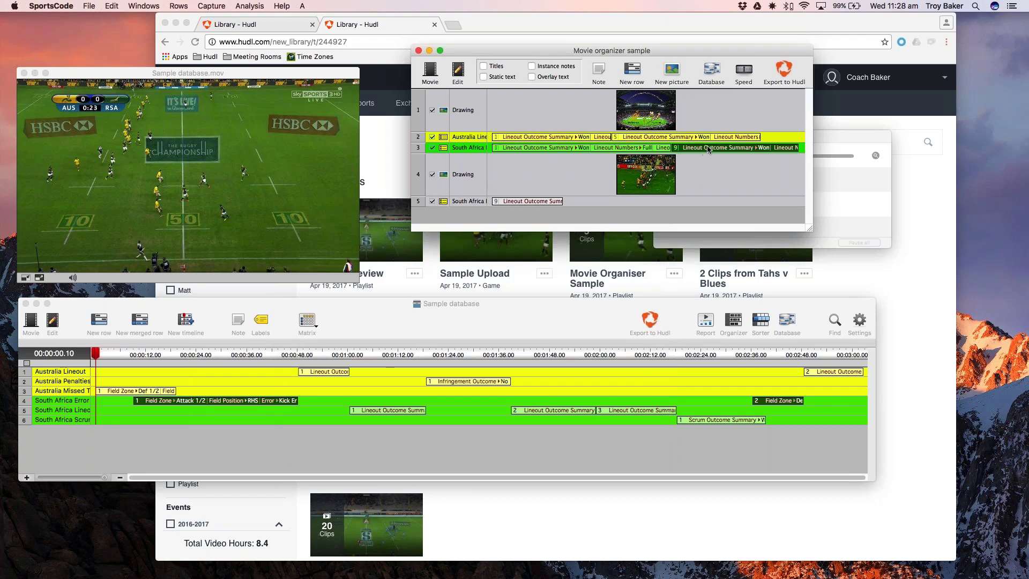
click(513, 202)
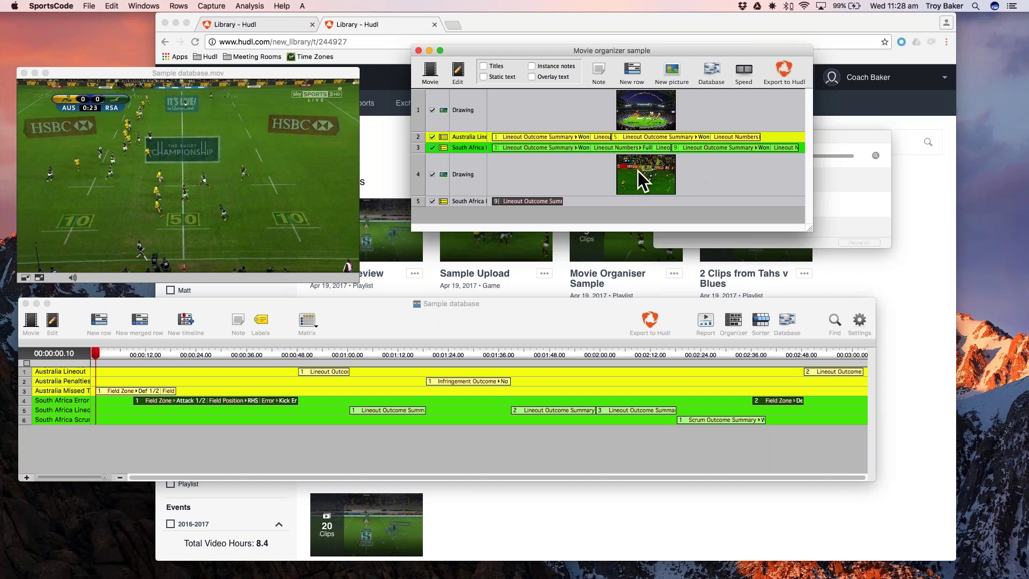
Step: Shift the organizer window closer to the Sample database movie and enable instance notes
drag(537, 57, 520, 64)
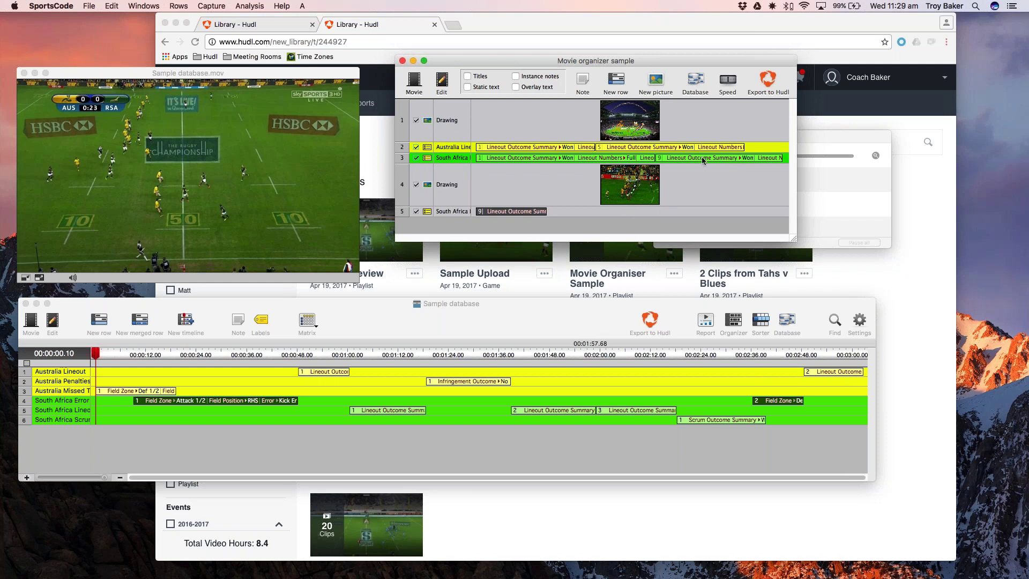
drag(527, 61, 511, 71)
click(490, 89)
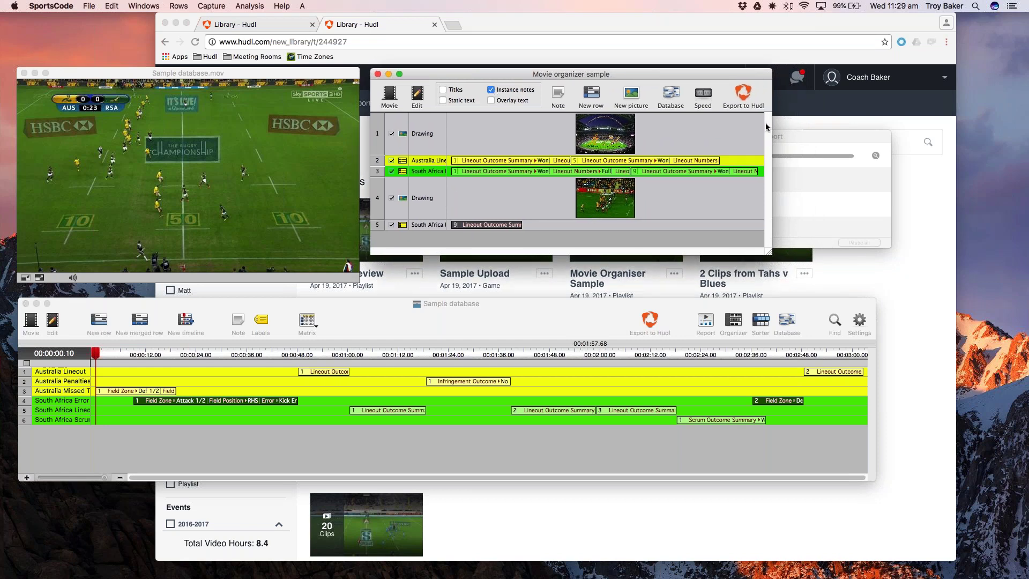
Step: Export the organizer to Hudl, saving it to the Desktop as HudlExport-Movie organizer sample
click(743, 92)
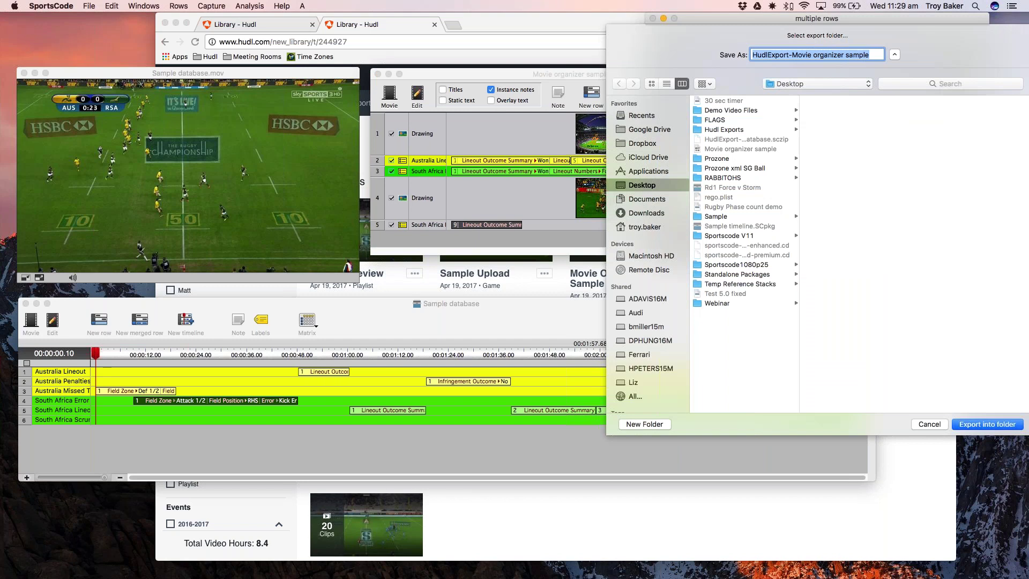
drag(734, 22, 567, 31)
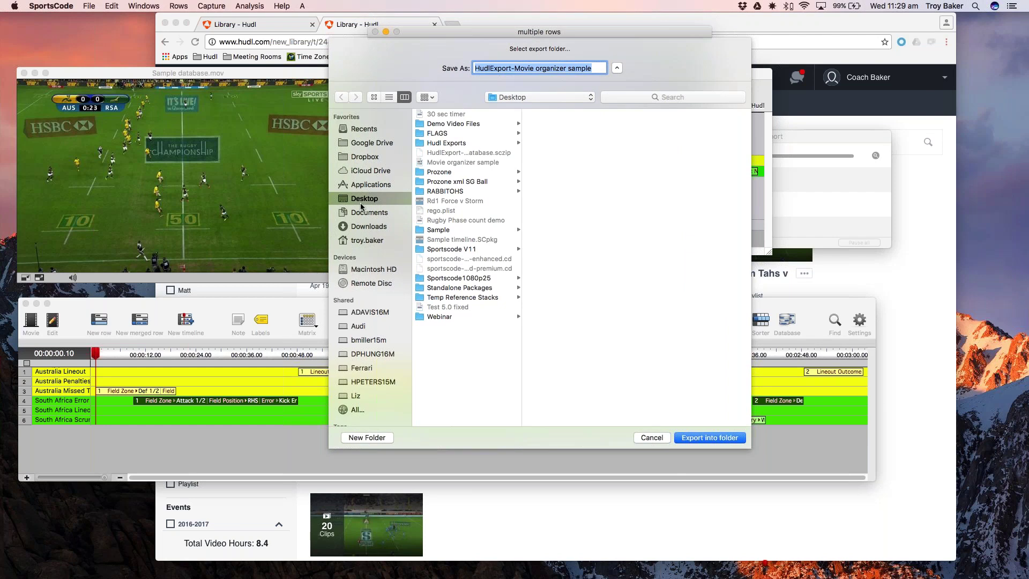
click(726, 440)
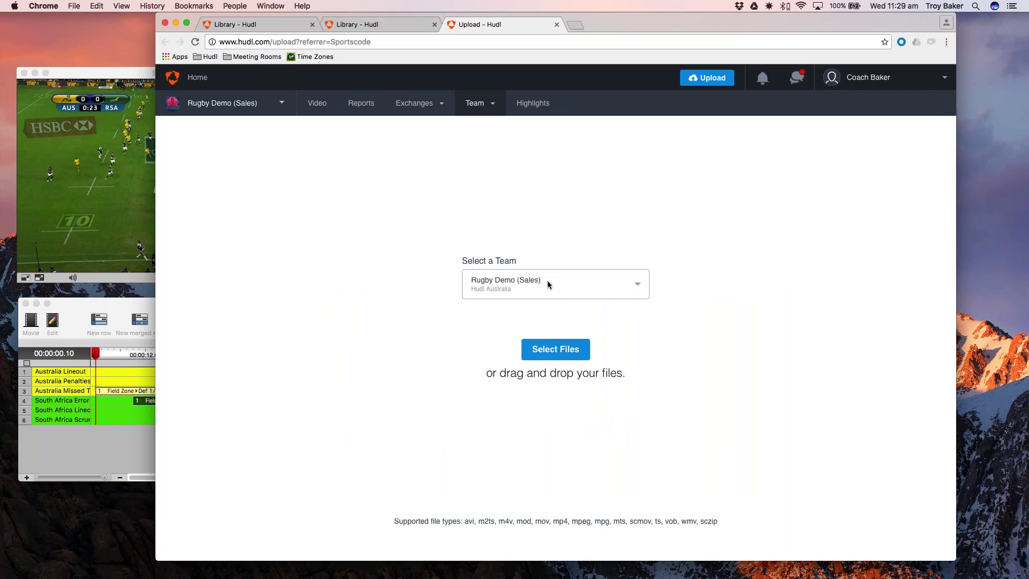
Step: Upload HudlExport-Movie organizer sample.sczip from the Desktop to the Rugby Demo (Sales) team
click(557, 349)
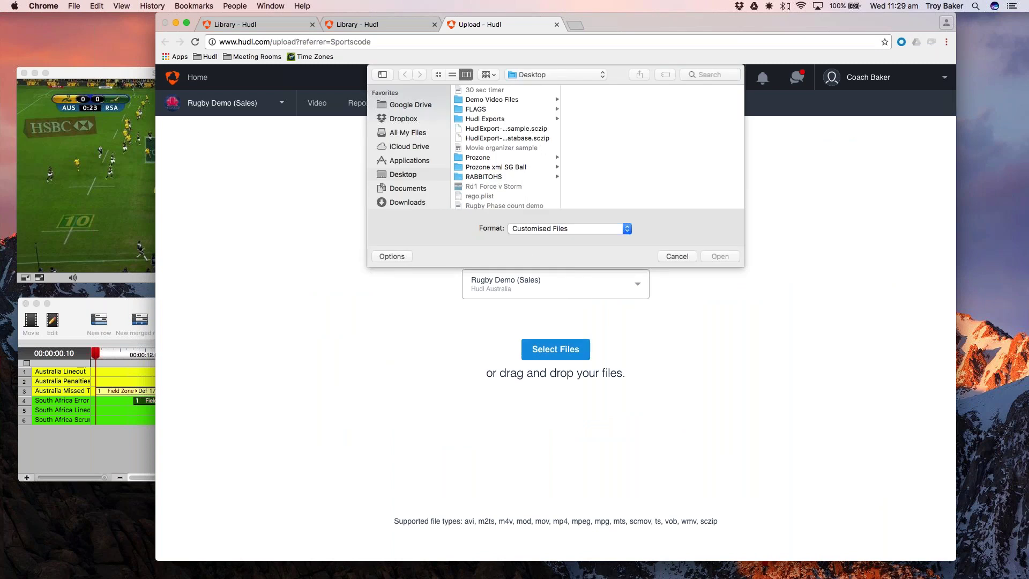
drag(561, 134, 619, 134)
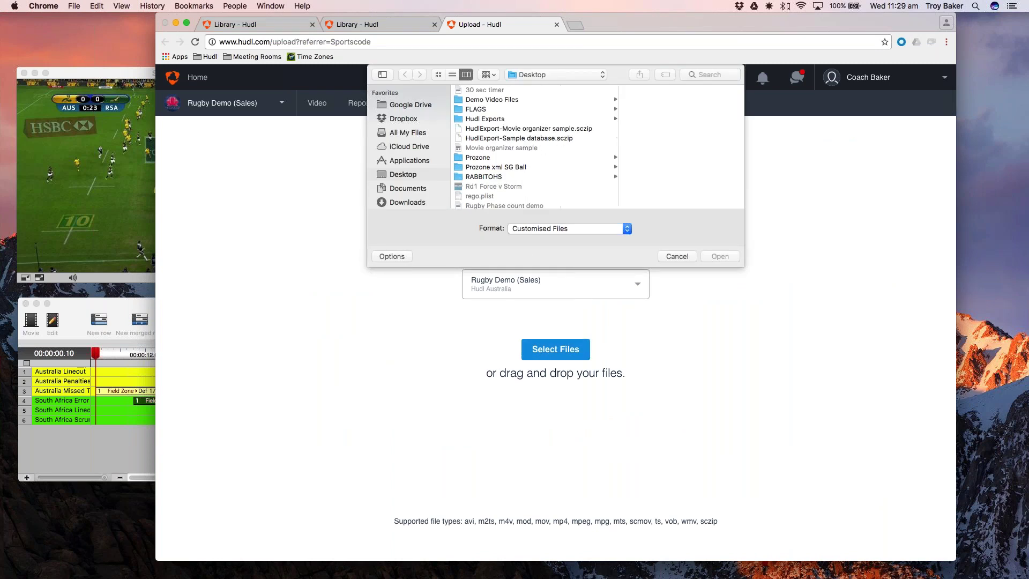
click(535, 130)
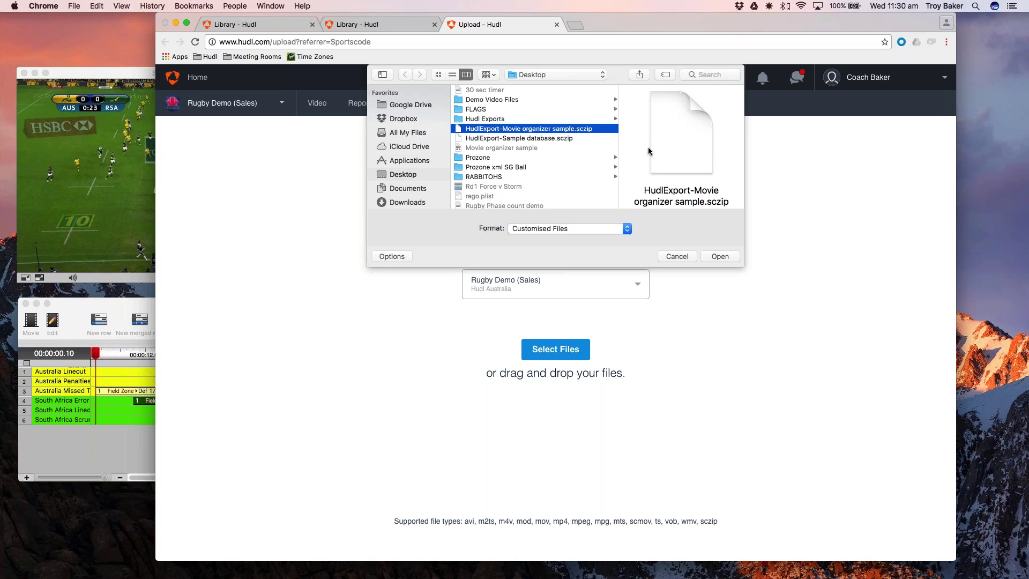
click(711, 258)
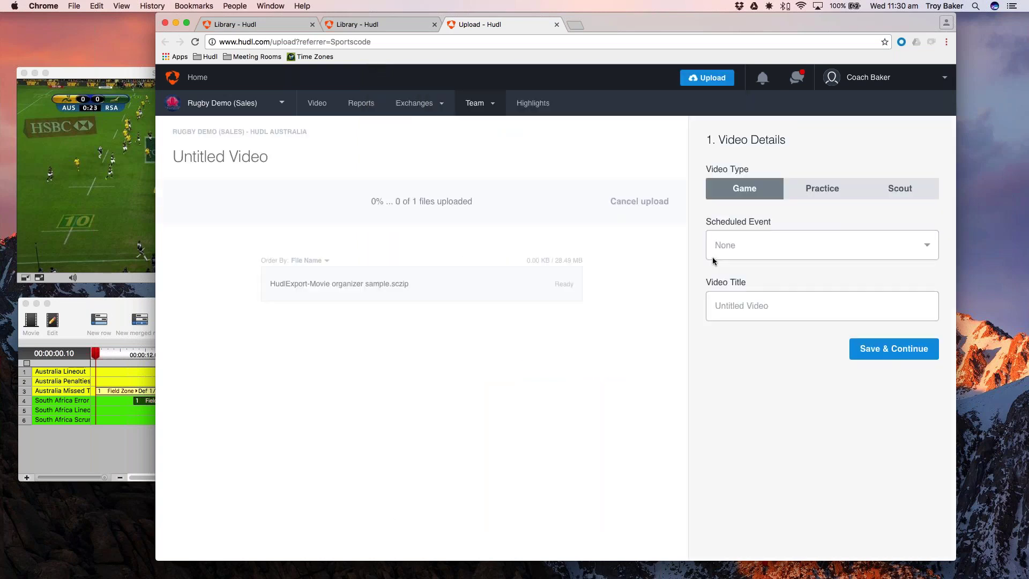
Step: Title the uploaded game video "Another organiser sample", save its details and view the video status
click(742, 313)
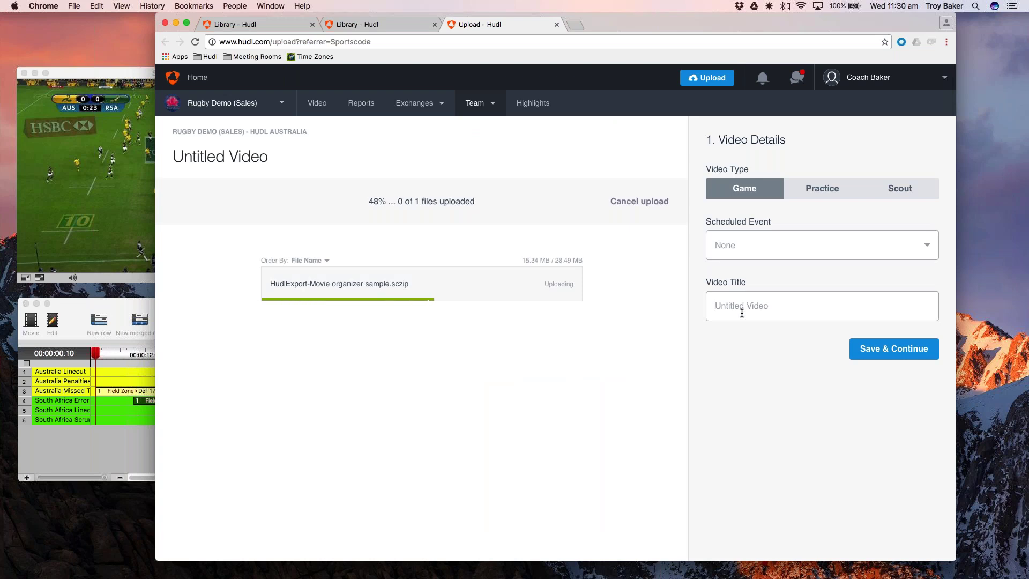
text(Anoth)
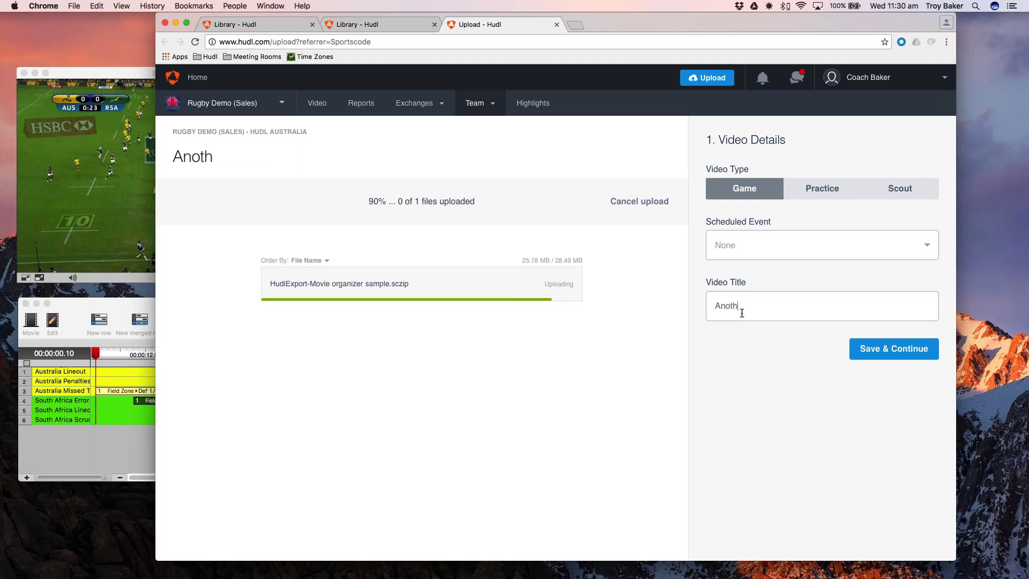
text(er organ)
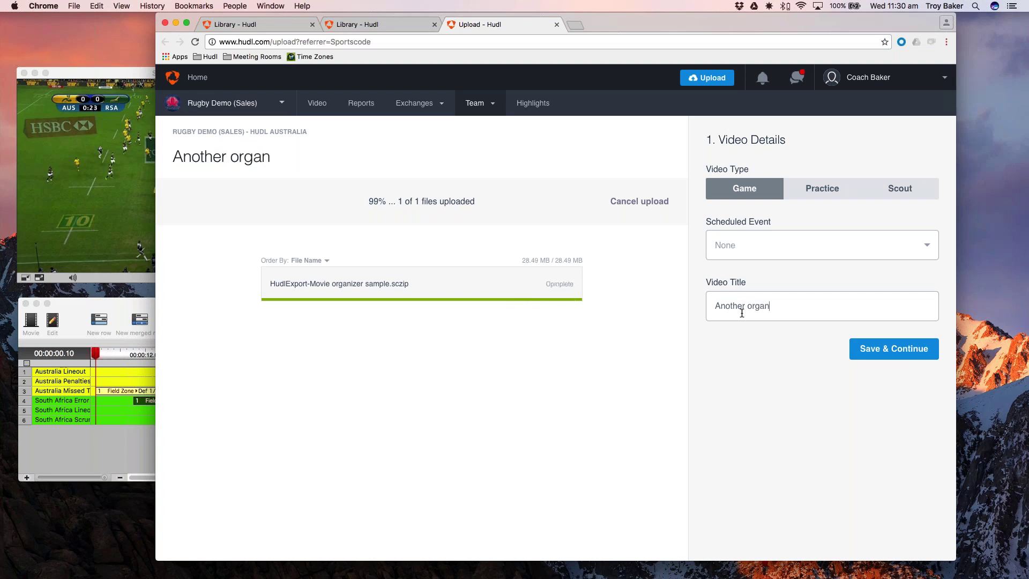
text(iser sample)
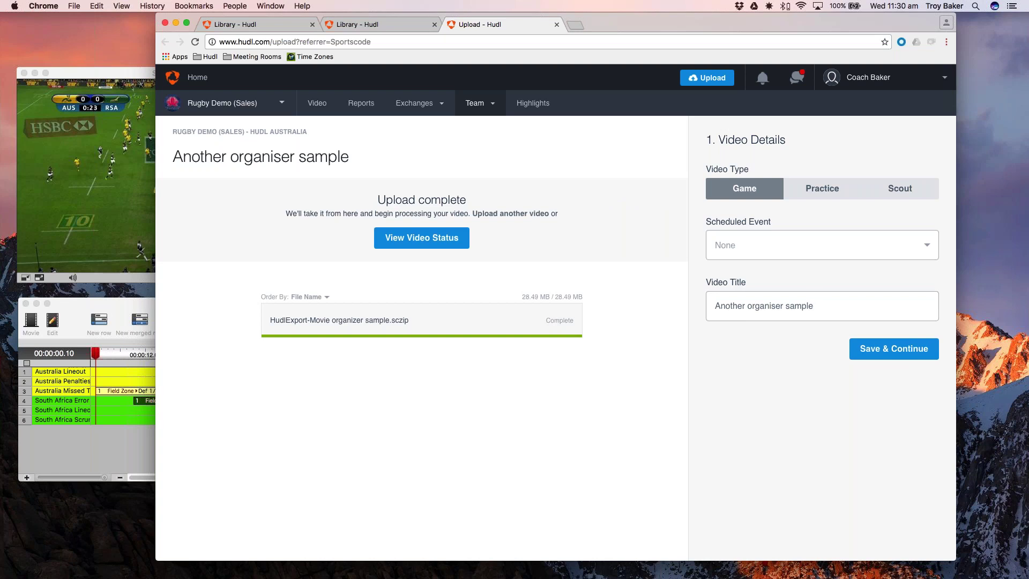
click(890, 348)
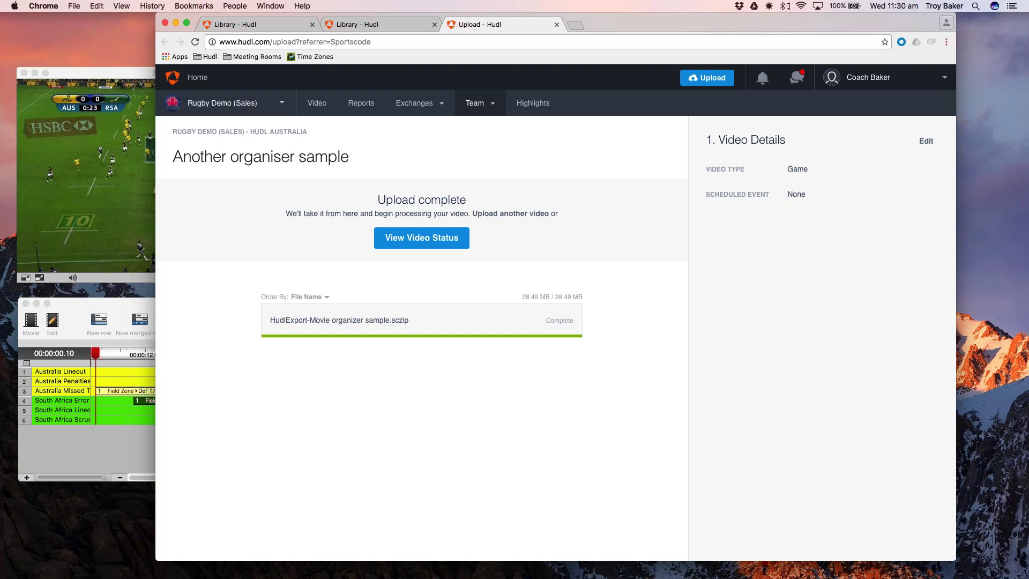
click(407, 240)
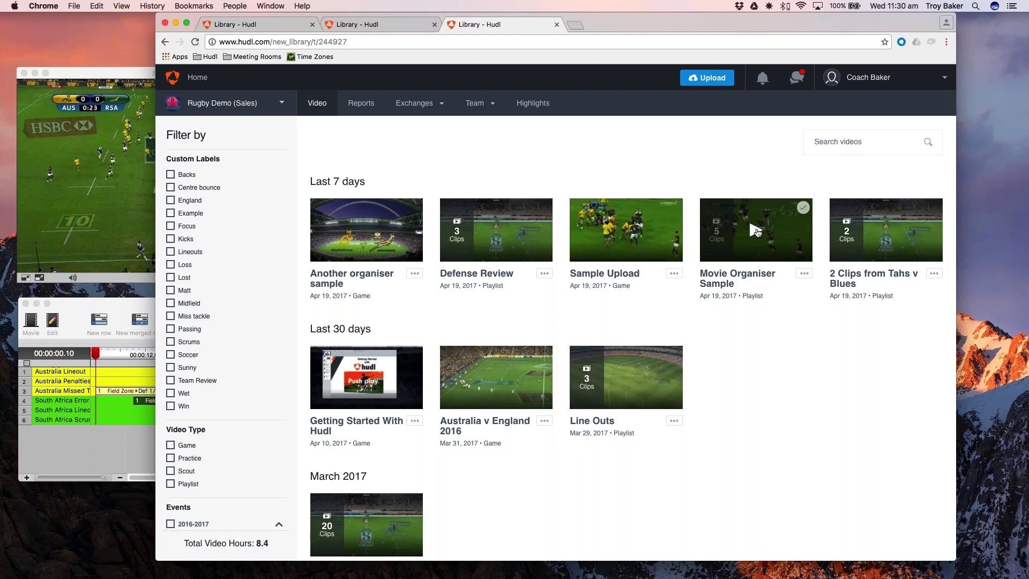
Step: Play the Movie Organiser Sample playlist from the library and pause it at the first Australia Lineout clip
click(757, 232)
click(754, 231)
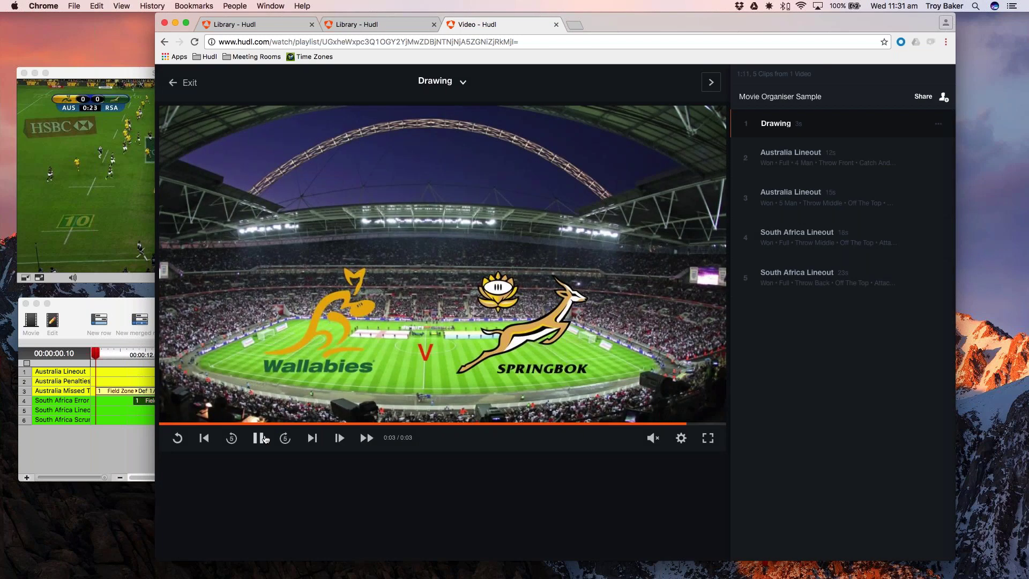
key(space)
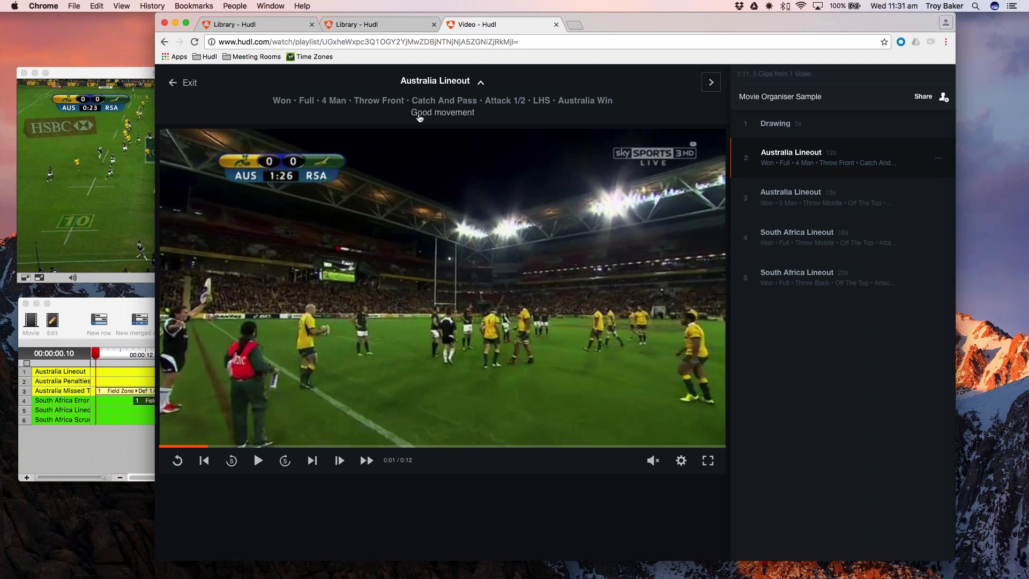
Step: Collapse and re-expand the clip's labels and notes, resume playback, and show the last South Africa Lineout clip
click(482, 84)
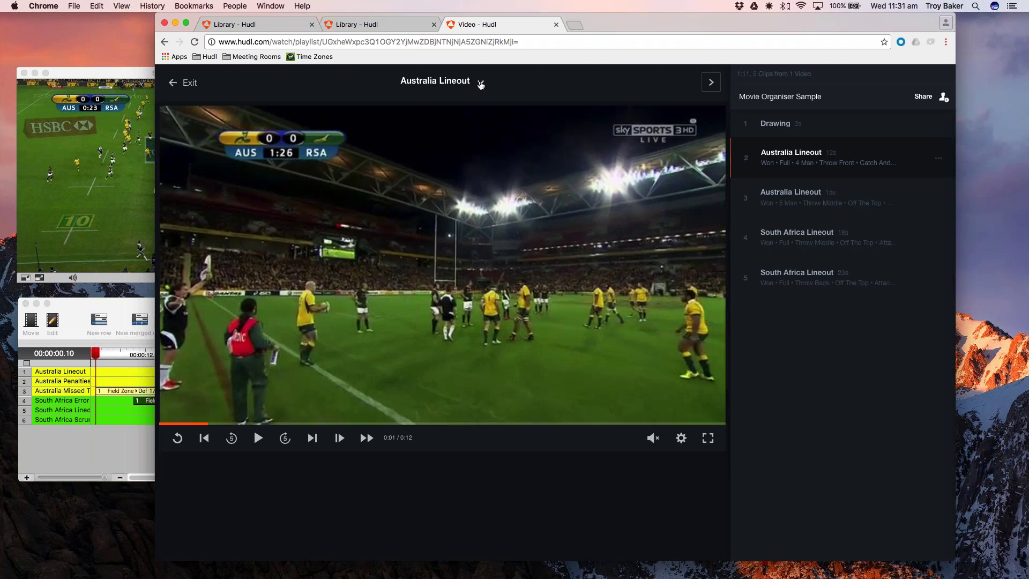
click(481, 83)
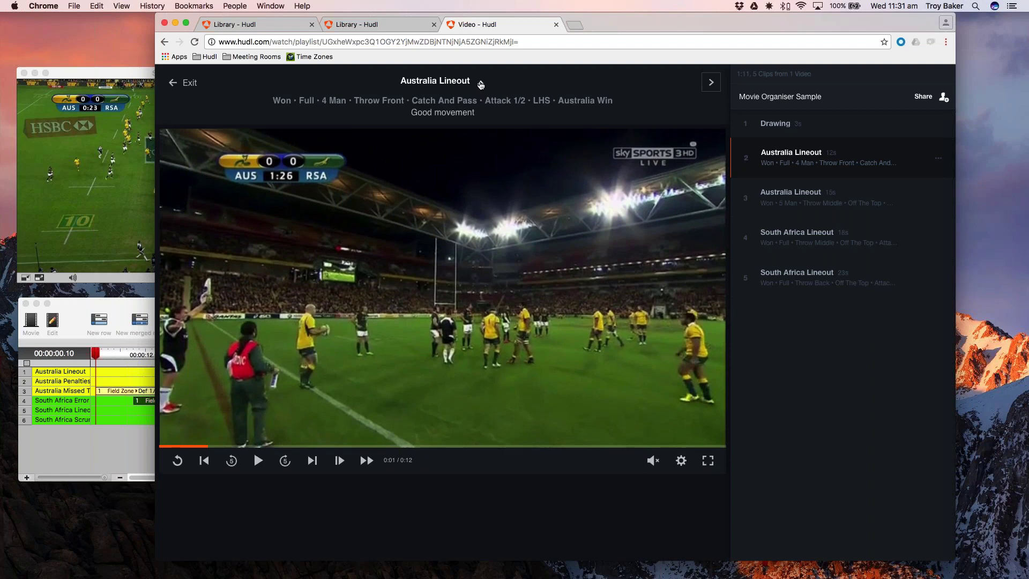
click(257, 461)
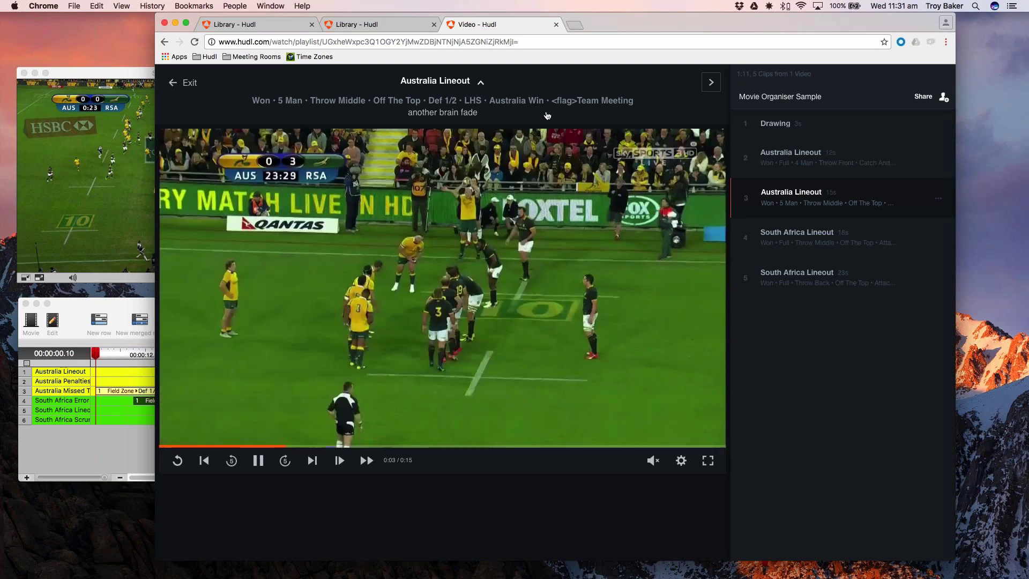
click(795, 273)
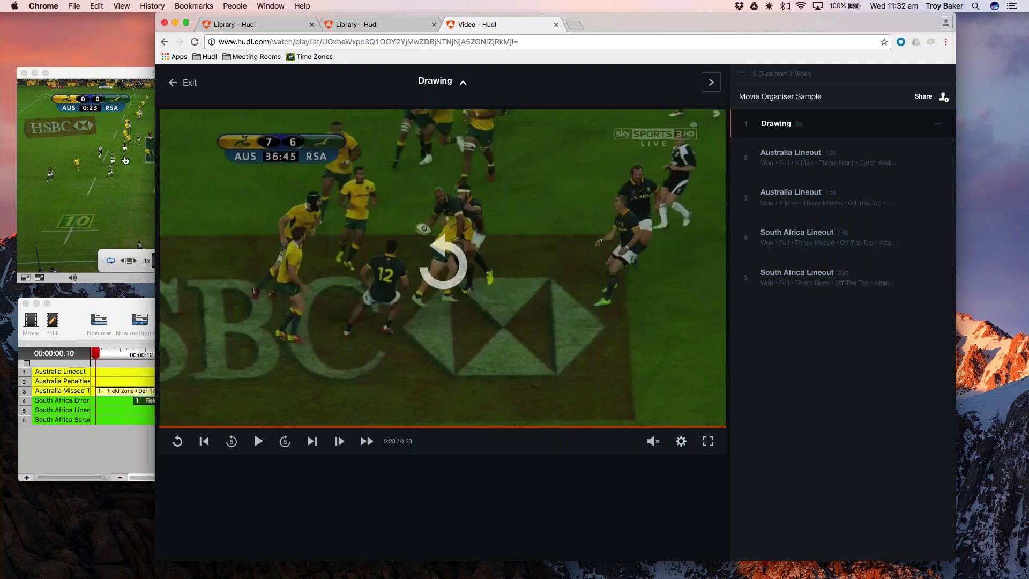
Step: Switch to SportsCode and close the multiple rows movie and the Movie organizer sample
click(124, 160)
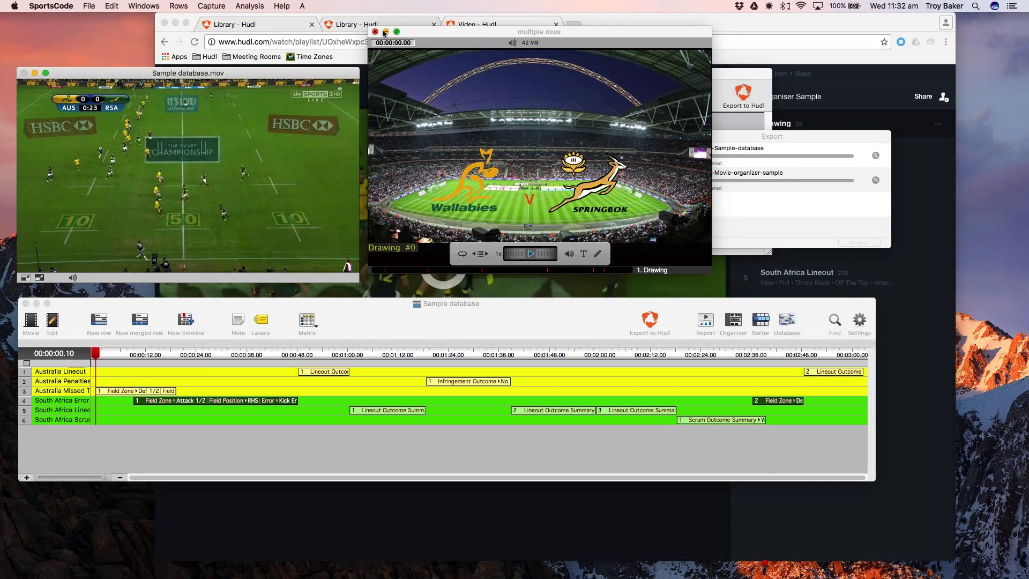
drag(375, 37, 379, 36)
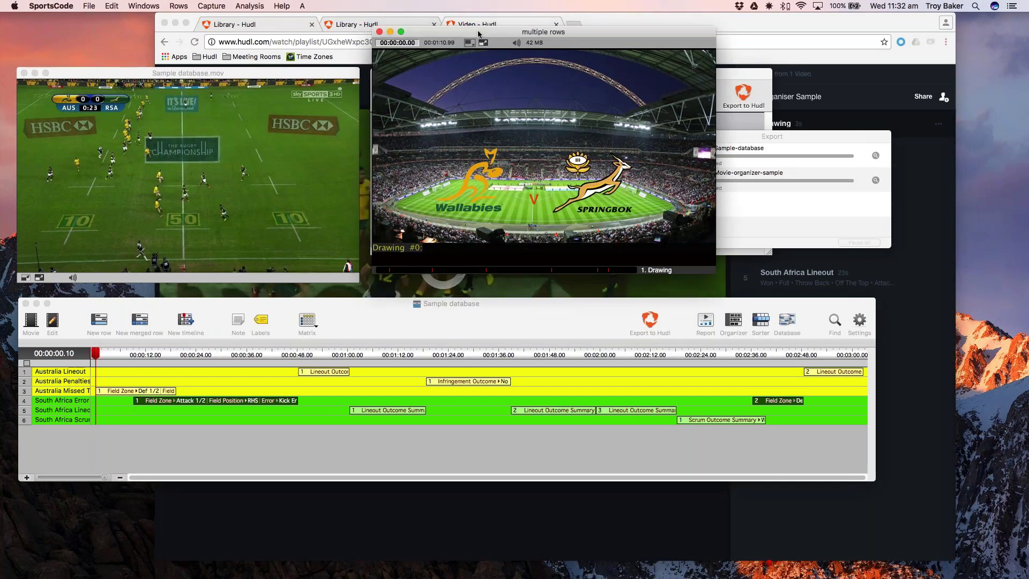
click(379, 32)
click(496, 78)
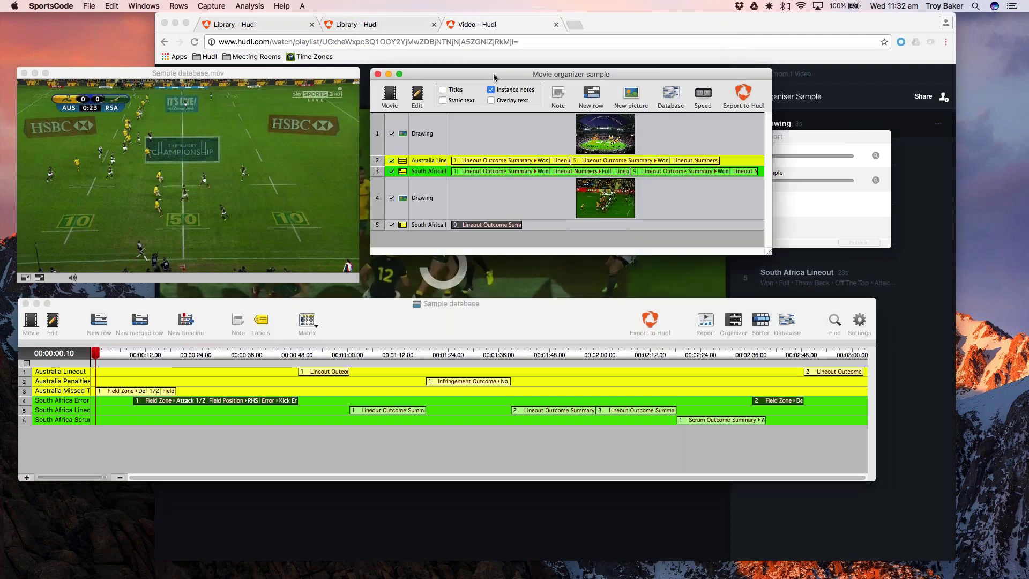
click(378, 75)
Step: Open the recent file R16_GCSvGWS_Q1_STACK
click(97, 5)
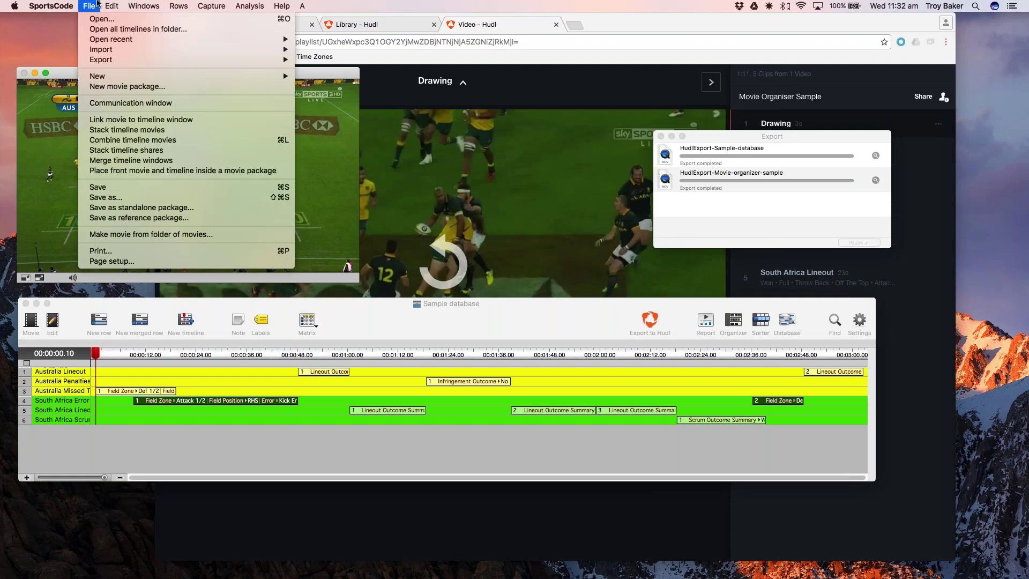
mouse_move(278, 40)
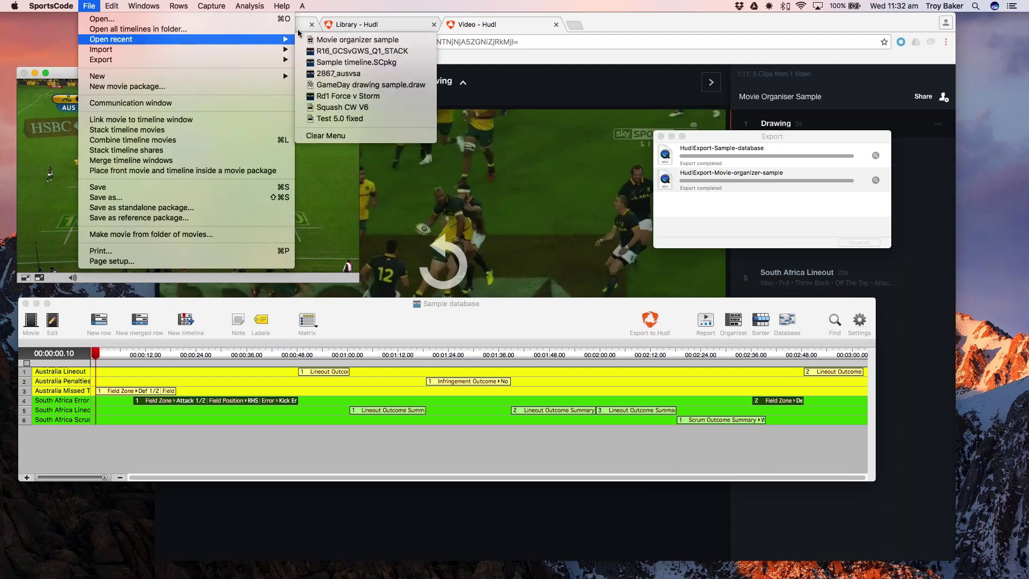
click(363, 51)
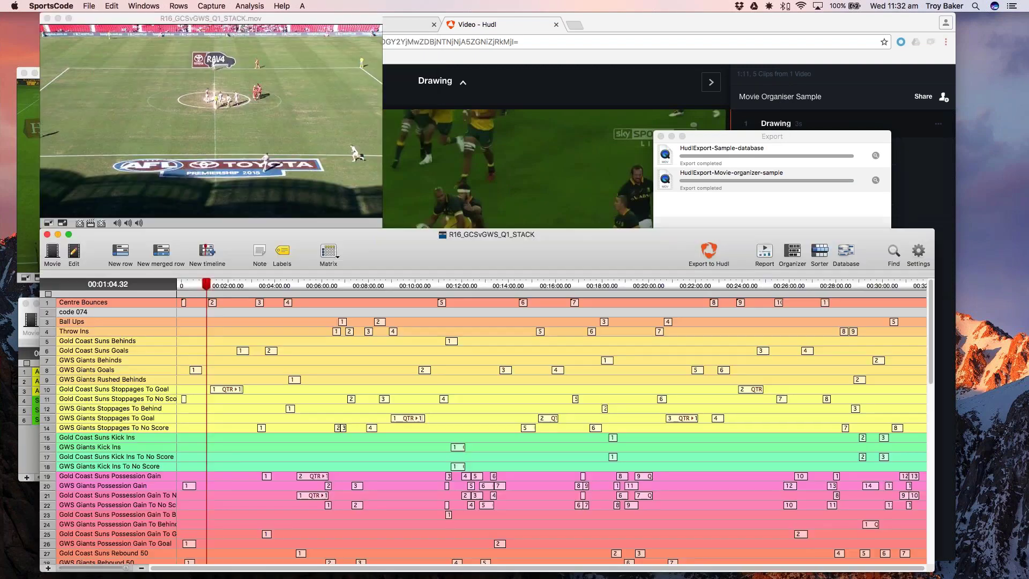
Step: Send Centre Bounces instance 5 to a new movie organizer and place its window over the timeline movie
click(442, 302)
click(802, 253)
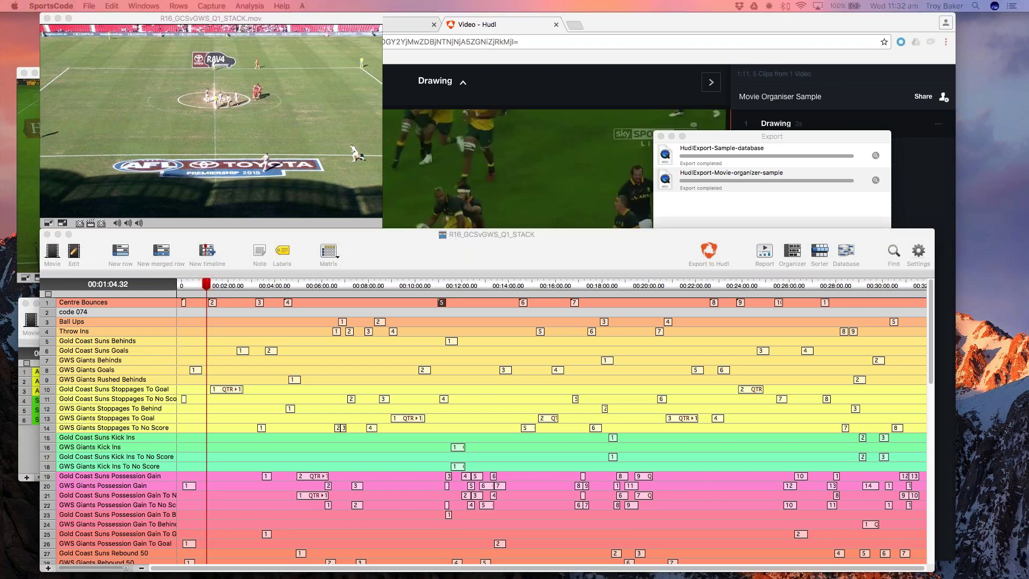
drag(1005, 110, 614, 100)
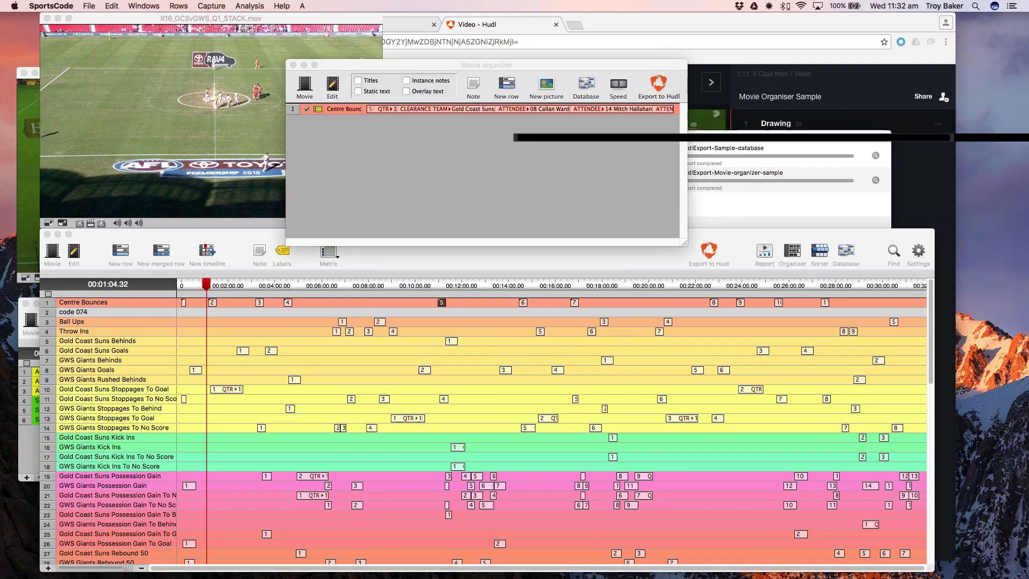
Step: Try to export the stacked Centre Bounces clip to Hudl from the organizer, and switch its movie view to the single wide angle
drag(709, 18, 466, 136)
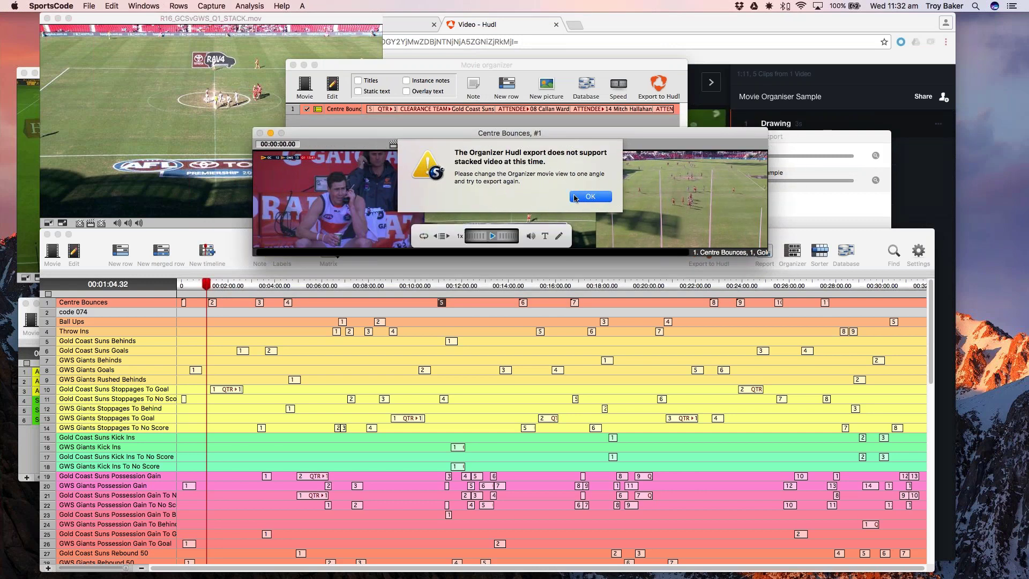
click(590, 197)
drag(520, 135, 520, 144)
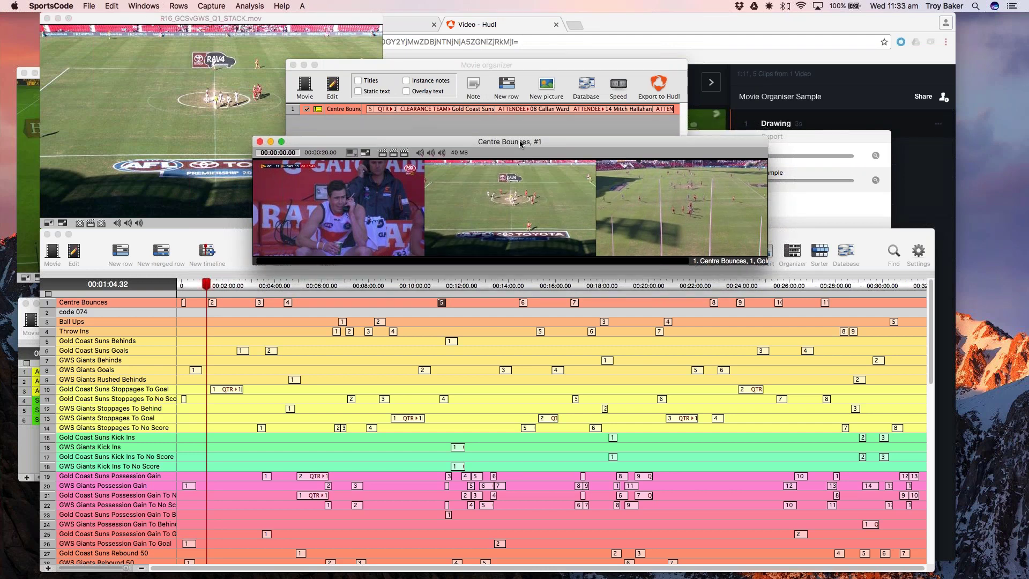
click(523, 194)
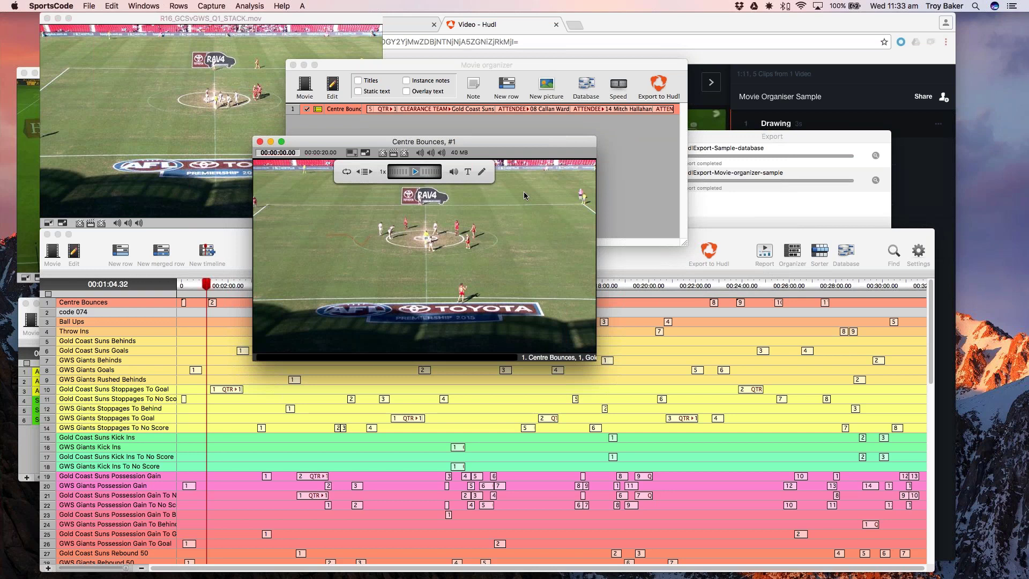
Step: Start the organizer's Hudl export for the single-angle clip, cancel at the export folder selection, and reposition the Centre Bounces movie
click(659, 86)
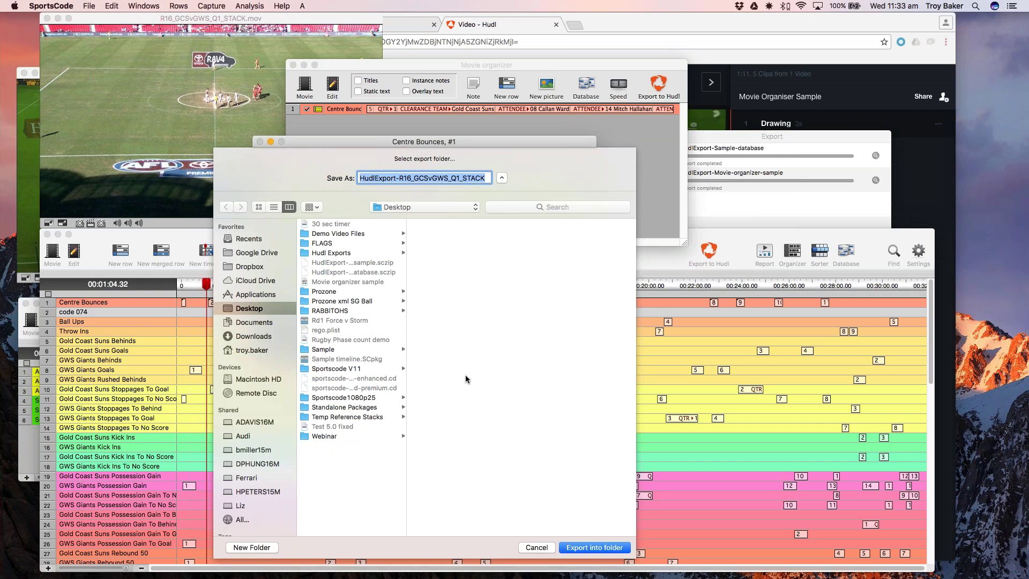
click(540, 547)
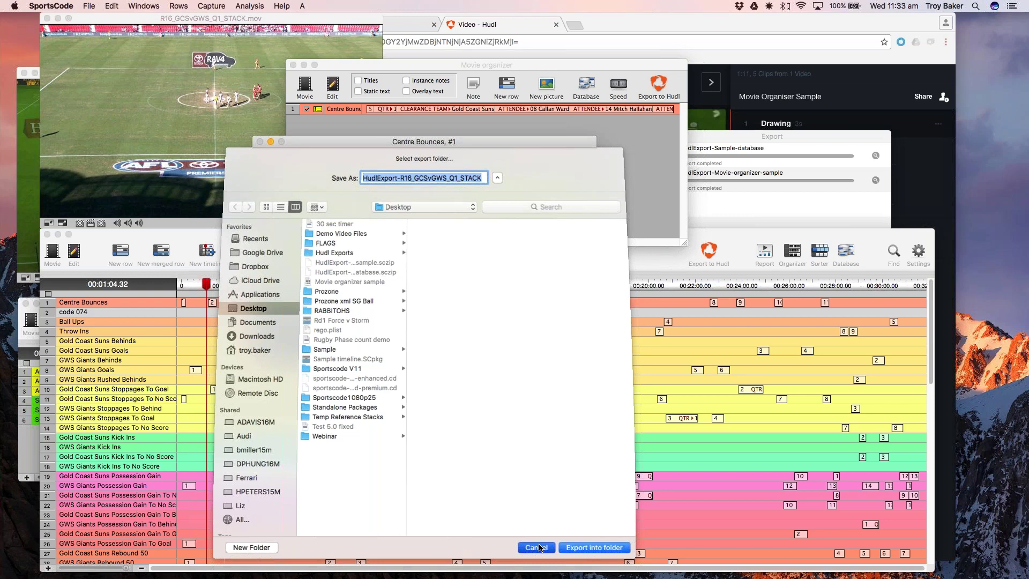
drag(476, 143, 453, 158)
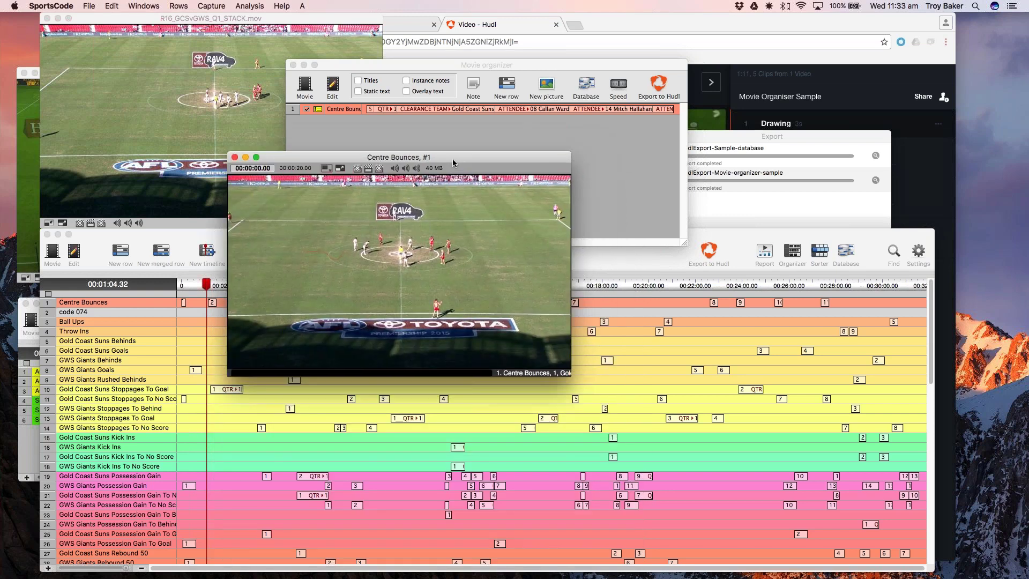